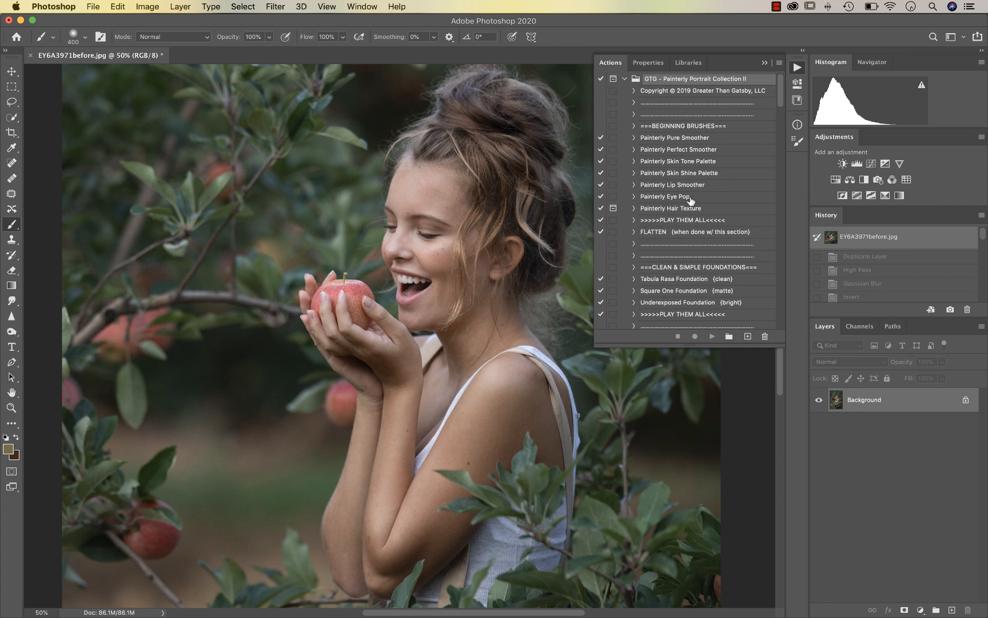
- Run the Painterly Perfect Smoother action and set the brush opacity to 65%
{"action": "left_click", "coordinate": [671, 151]}
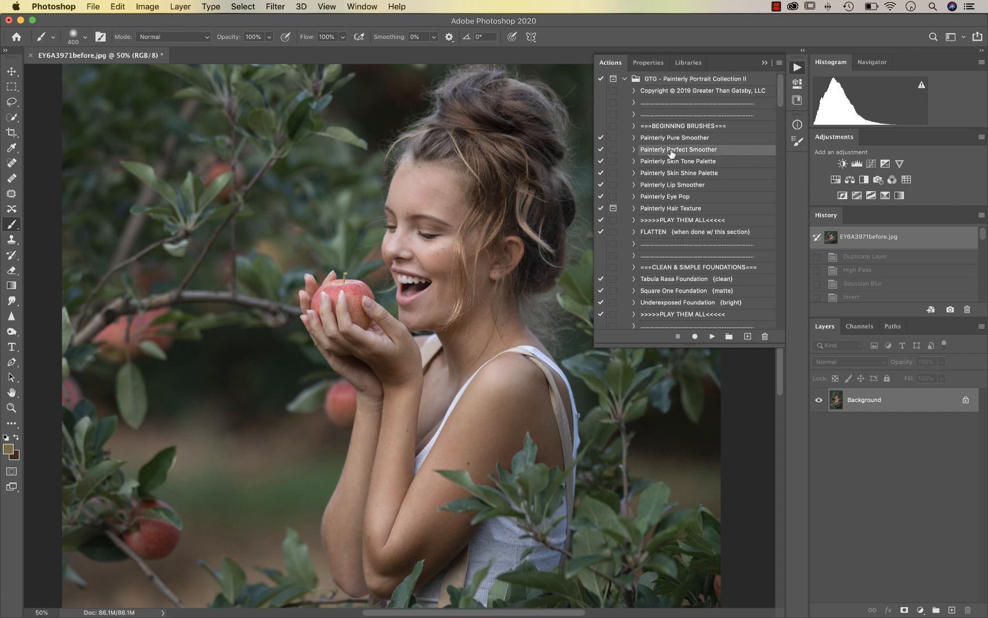
{"action": "left_click", "coordinate": [712, 336]}
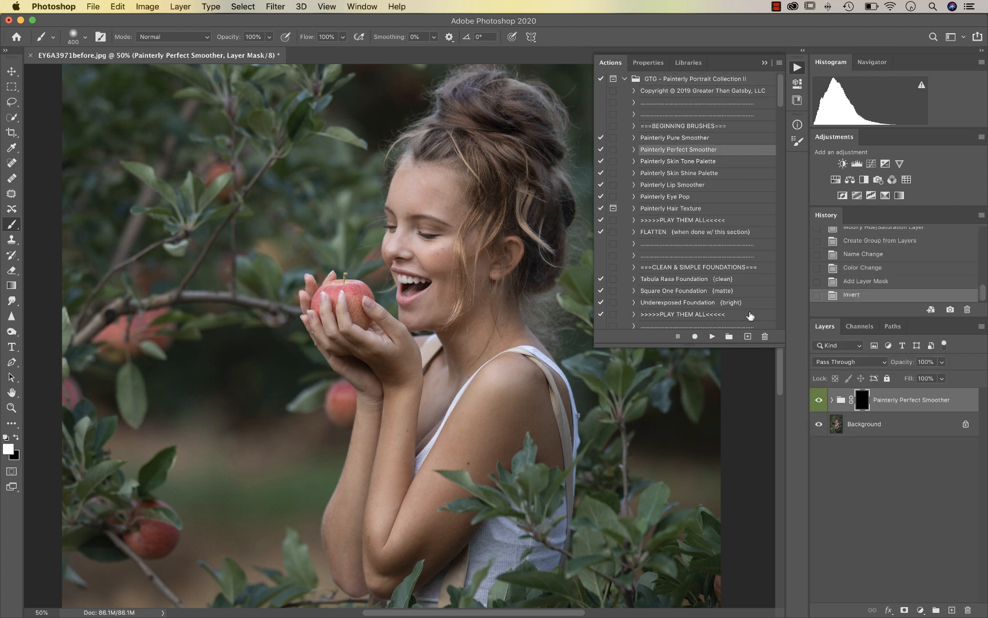
{"action": "left_click", "coordinate": [269, 36]}
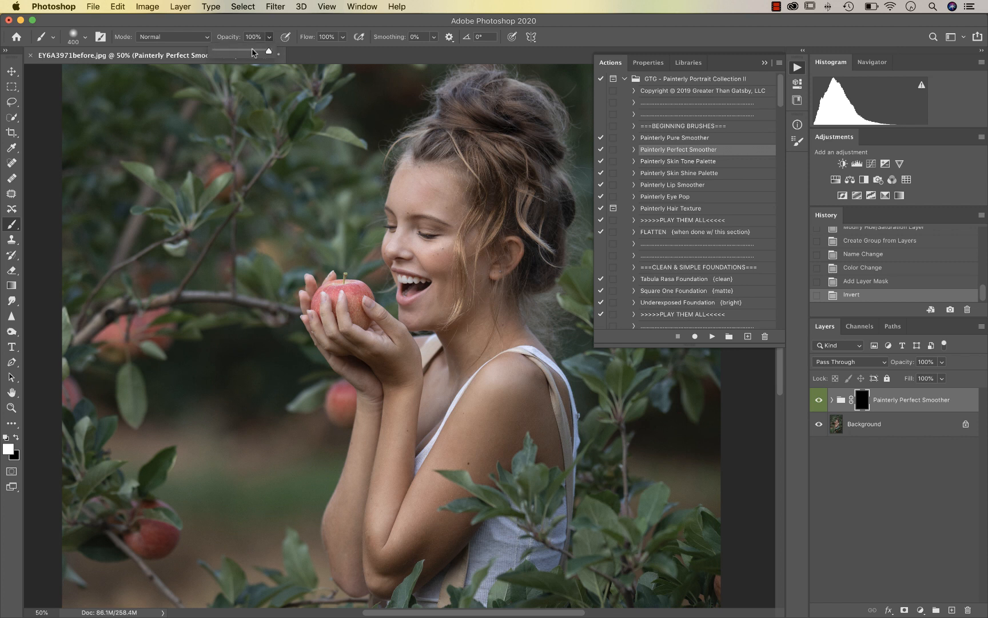
{"action": "left_click_drag", "start_coordinate": [256, 52], "coordinate": [252, 52]}
- Paint the Painterly Perfect Smoother mask in white over the face, neck, shoulder and arms, with brush sizes from 175 down to 100
{"action": "key", "text": "["}
{"action": "key", "text": "["}
{"action": "key", "text": "["}
{"action": "key", "text": "["}
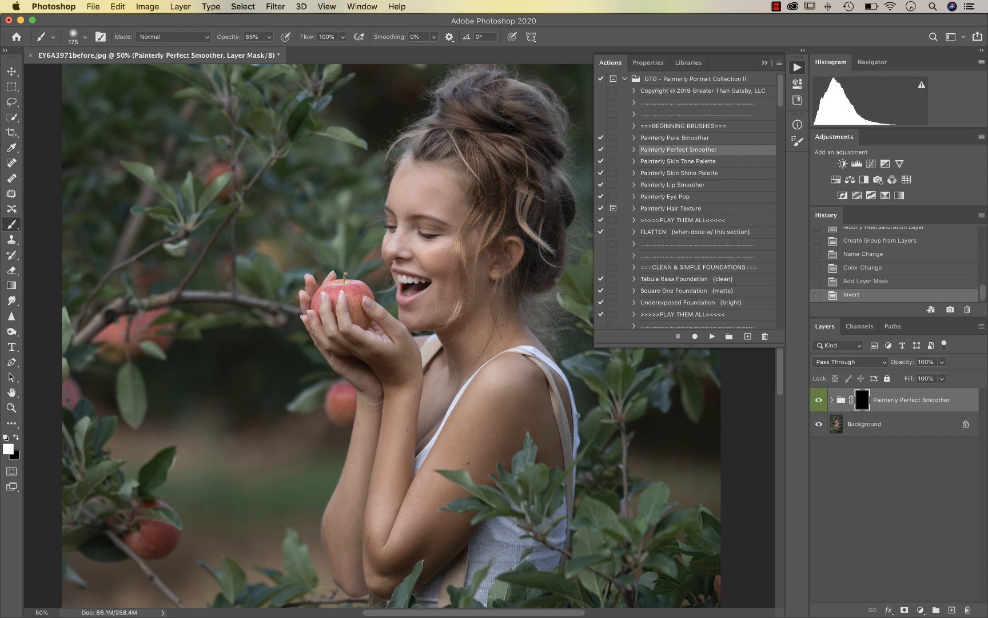
{"action": "left_click", "coordinate": [445, 296]}
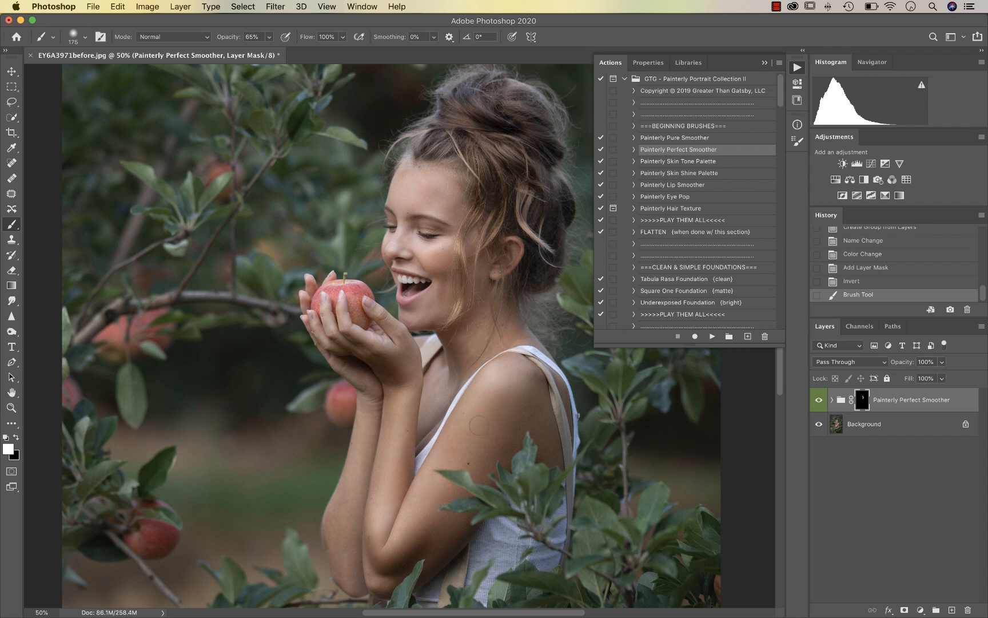
{"action": "left_click", "coordinate": [541, 439]}
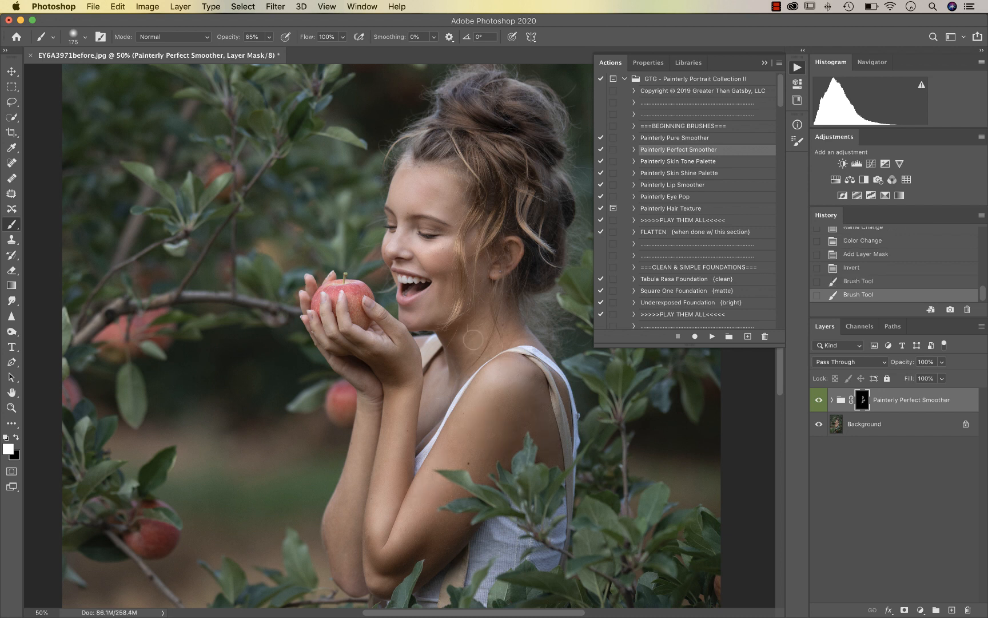
{"action": "mouse_move", "coordinate": [502, 324]}
{"action": "left_mouse_down"}
{"action": "mouse_move", "coordinate": [514, 323]}
{"action": "mouse_move", "coordinate": [485, 327]}
{"action": "mouse_move", "coordinate": [466, 353]}
{"action": "left_mouse_up"}
{"action": "left_click_drag", "start_coordinate": [435, 400], "coordinate": [428, 409]}
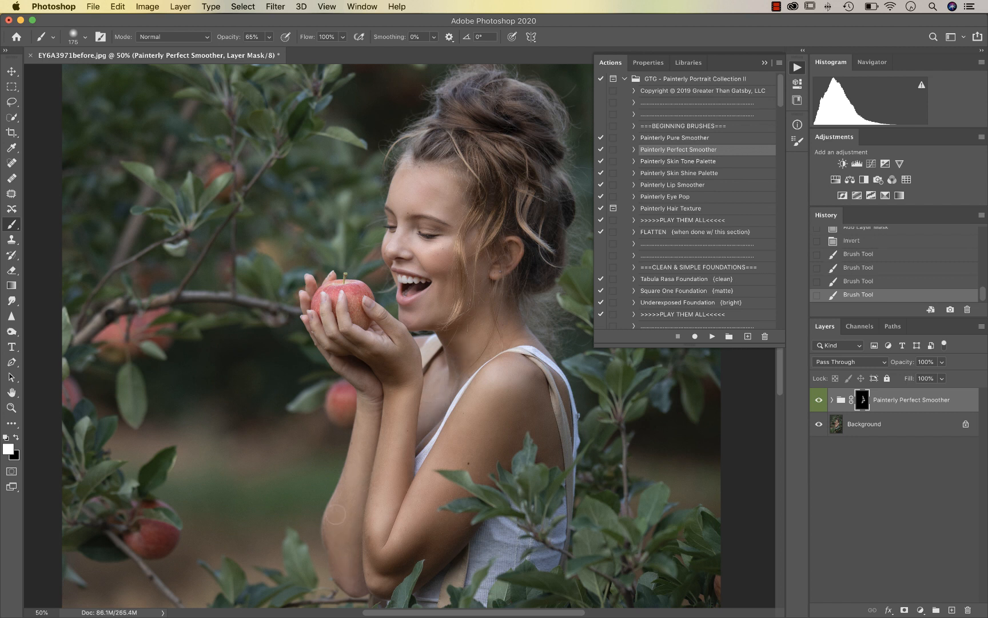
{"action": "left_click_drag", "start_coordinate": [335, 514], "coordinate": [349, 486]}
{"action": "key", "text": "bracketleft"}
{"action": "left_click_drag", "start_coordinate": [361, 442], "coordinate": [362, 424]}
- Run the Painterly Skin Tone Palette action and select the Painterly Tone 3 layer mask
{"action": "left_click", "coordinate": [688, 162]}
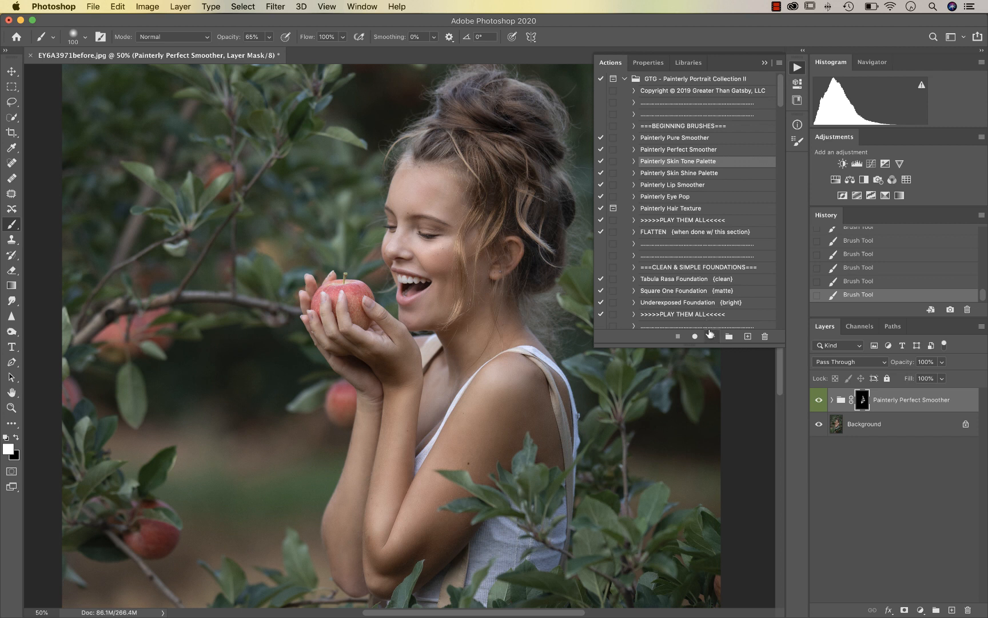
{"action": "left_click", "coordinate": [711, 338]}
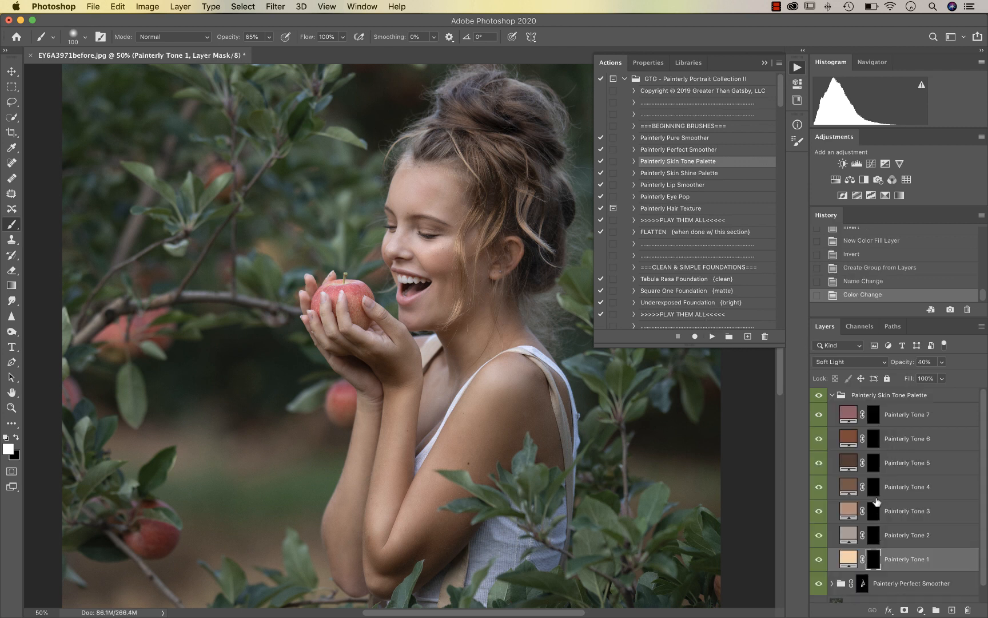
{"action": "left_click", "coordinate": [875, 511]}
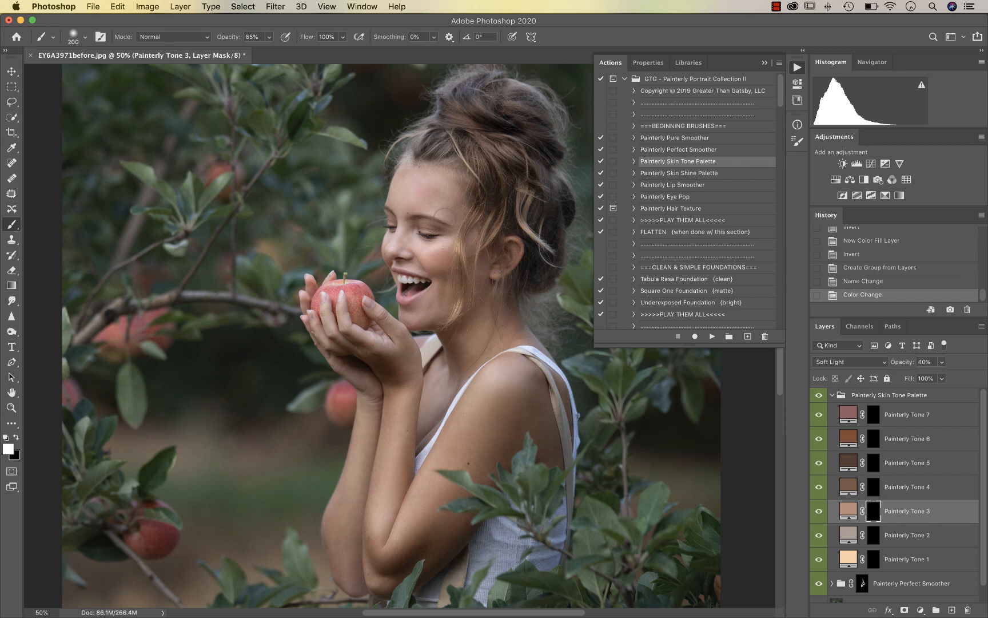
- Paint Painterly Tone 3 over the face, neck, shoulder and arms at 40% brush opacity, and compare the layer off and on
{"action": "left_click", "coordinate": [269, 36]}
{"action": "left_click_drag", "start_coordinate": [270, 51], "coordinate": [255, 53]}
{"action": "key", "text": "bracketright"}
{"action": "key", "text": "bracketright"}
{"action": "left_click_drag", "start_coordinate": [437, 252], "coordinate": [451, 303]}
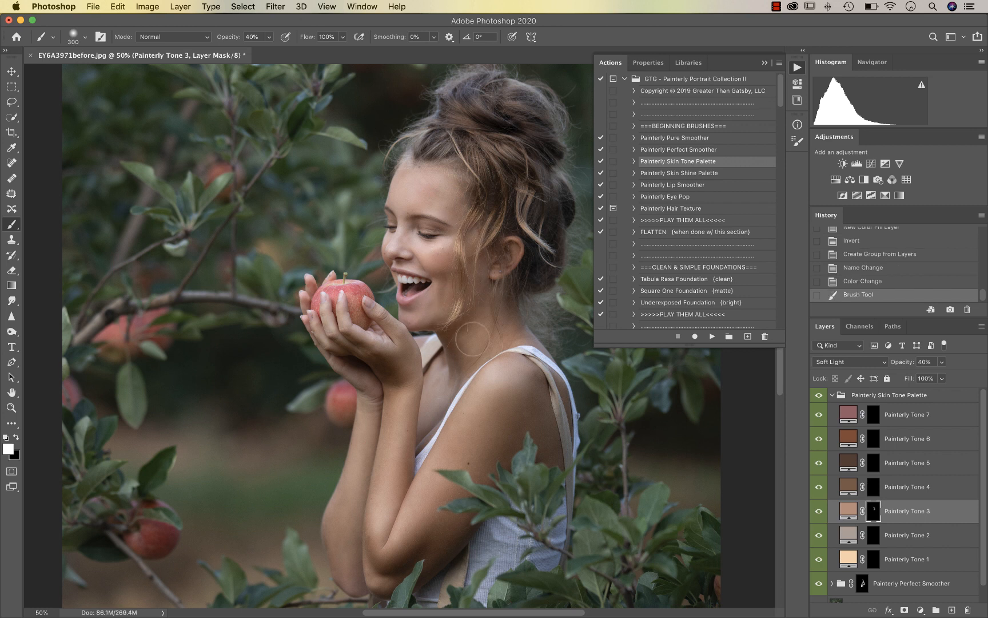
{"action": "left_click_drag", "start_coordinate": [472, 339], "coordinate": [495, 327]}
{"action": "mouse_move", "coordinate": [500, 393]}
{"action": "left_mouse_down"}
{"action": "mouse_move", "coordinate": [530, 404]}
{"action": "mouse_move", "coordinate": [549, 453]}
{"action": "mouse_move", "coordinate": [526, 387]}
{"action": "left_mouse_up"}
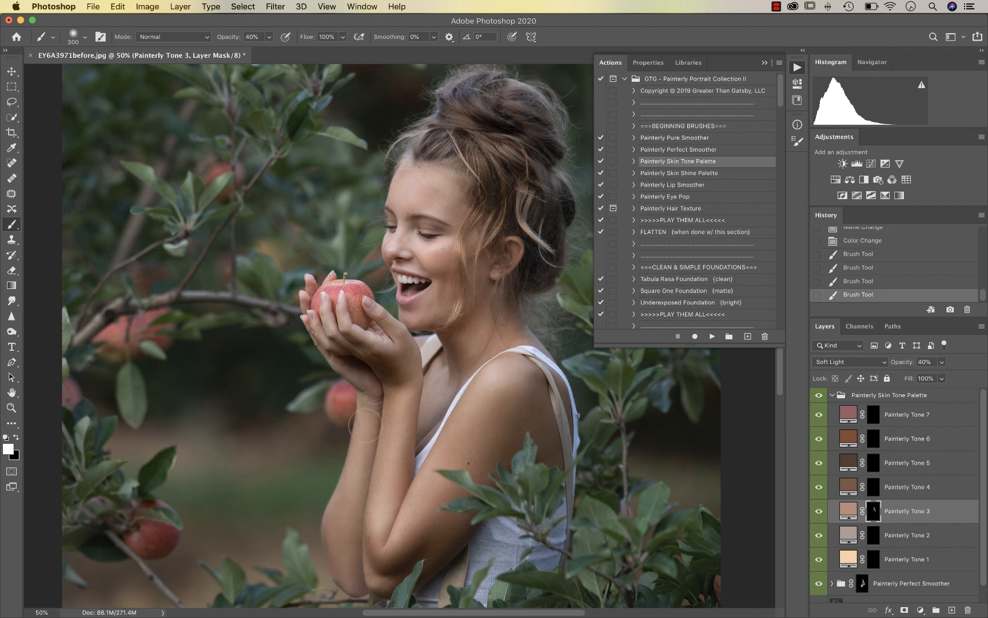
{"action": "left_click_drag", "start_coordinate": [357, 572], "coordinate": [351, 570]}
{"action": "mouse_move", "coordinate": [378, 387]}
{"action": "left_mouse_down"}
{"action": "mouse_move", "coordinate": [348, 367]}
{"action": "mouse_move", "coordinate": [370, 374]}
{"action": "left_mouse_up"}
{"action": "left_click", "coordinate": [817, 513]}
{"action": "left_click", "coordinate": [817, 513]}
- Paint Painterly Tone 7 onto the cheek with a size 175 brush and reduce the brush size to 25
{"action": "left_click", "coordinate": [873, 422]}
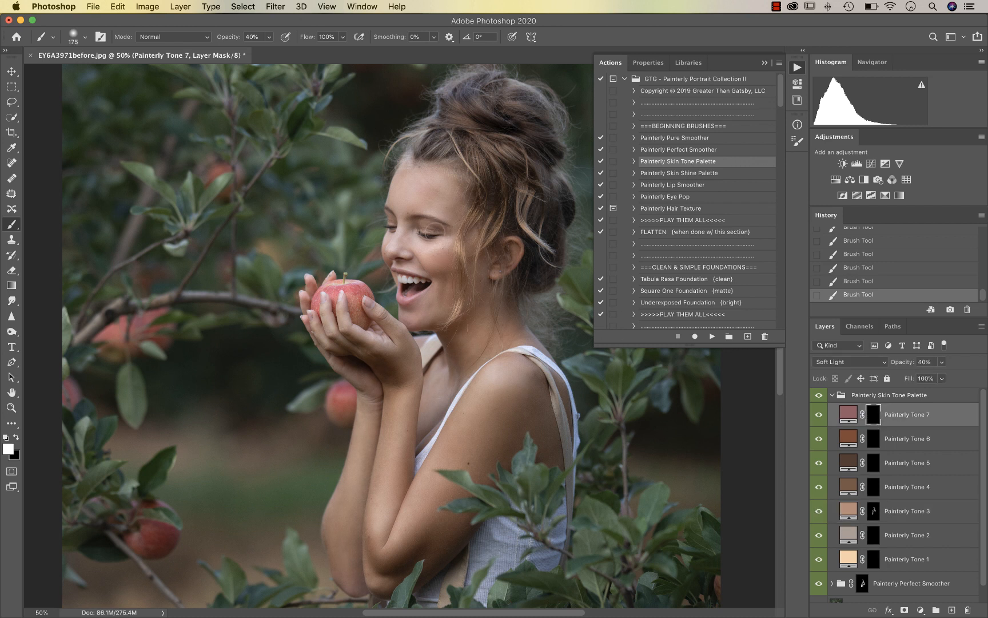
{"action": "mouse_move", "coordinate": [437, 257]}
{"action": "left_mouse_down"}
{"action": "mouse_move", "coordinate": [429, 255]}
{"action": "mouse_move", "coordinate": [443, 251]}
{"action": "mouse_move", "coordinate": [432, 259]}
{"action": "mouse_move", "coordinate": [435, 251]}
{"action": "left_mouse_up"}
{"action": "key", "text": "super+equal"}
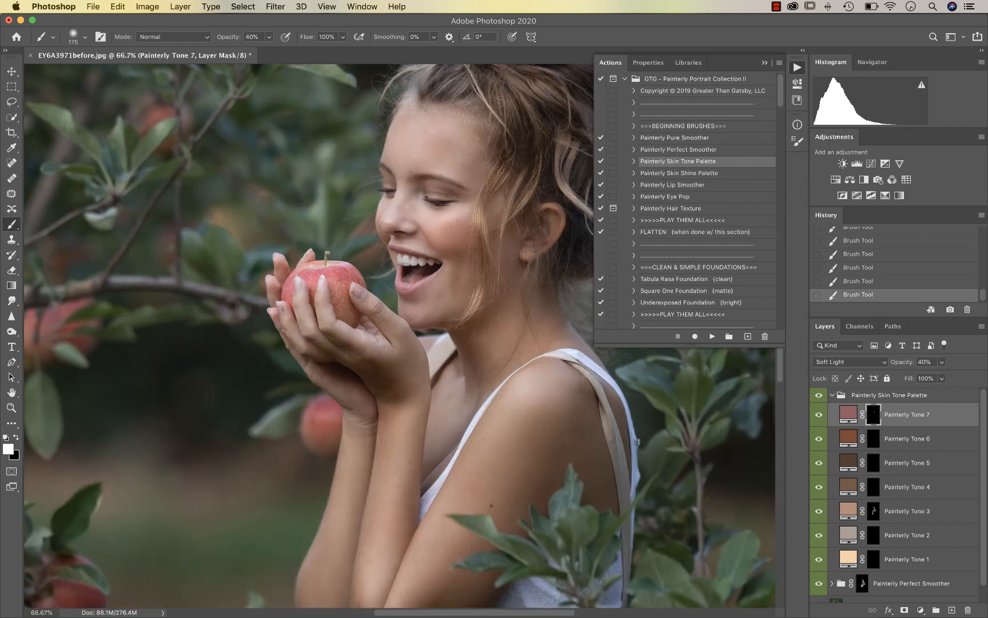
{"action": "key", "text": "bracketleft"}
{"action": "key", "text": "bracketleft"}
{"action": "key", "text": "bracketleft"}
{"action": "key", "text": "bracketleft"}
{"action": "key", "text": "bracketleft"}
{"action": "key", "text": "super+minus"}
{"action": "key", "text": "super+minus"}
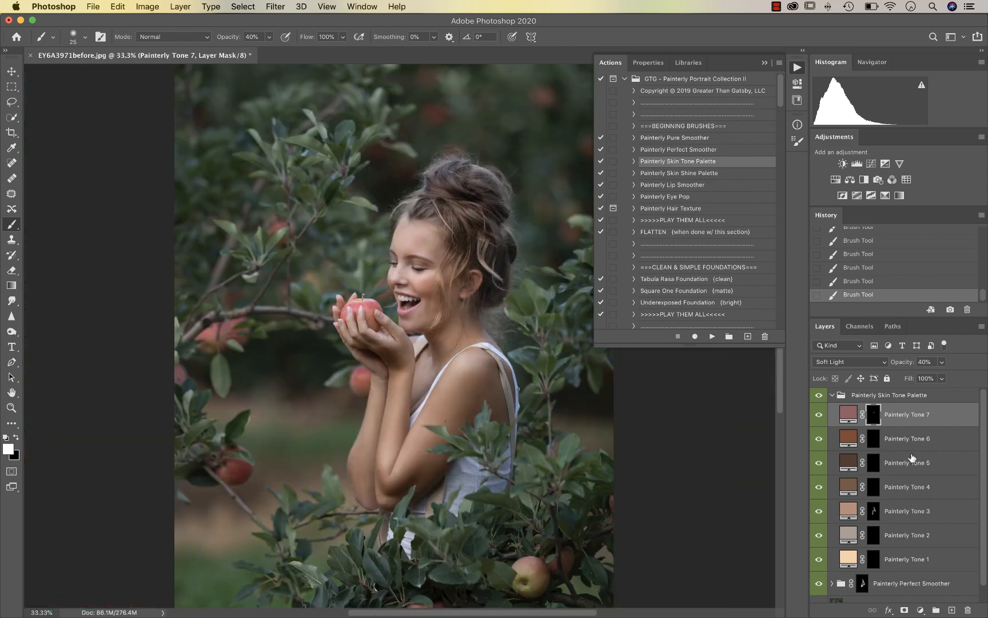
- Compare the Painterly Skin Tone Palette group off and on, and flatten the image
{"action": "left_click", "coordinate": [819, 396]}
{"action": "left_click", "coordinate": [820, 395]}
{"action": "key", "text": "shift+super+e"}
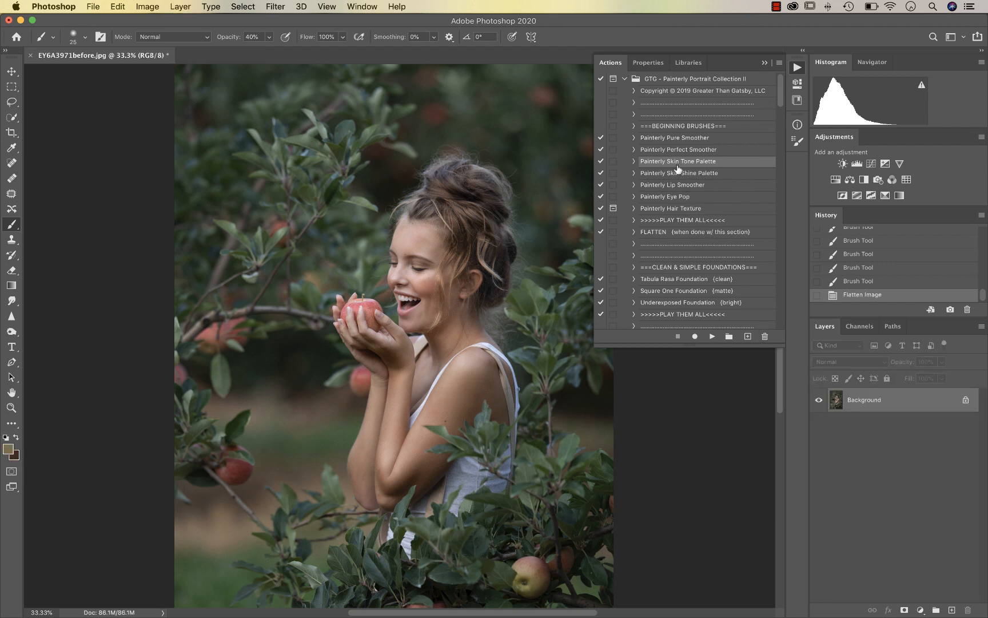
- Run the Painterly Skin Shine Palette action and select the Milky Skin Shine group's mask
{"action": "left_click", "coordinate": [678, 173]}
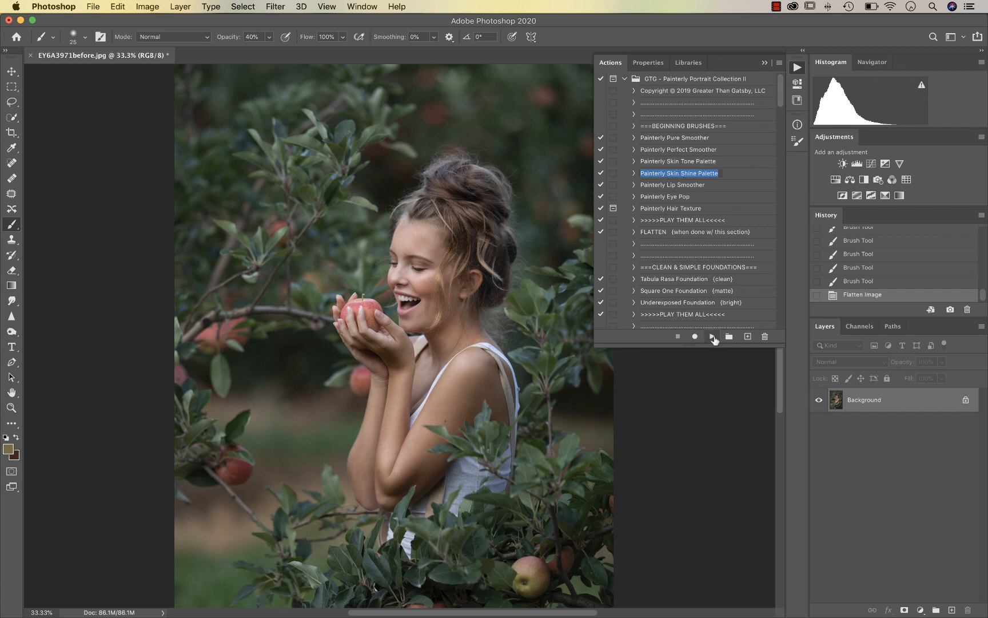
{"action": "left_click", "coordinate": [712, 336]}
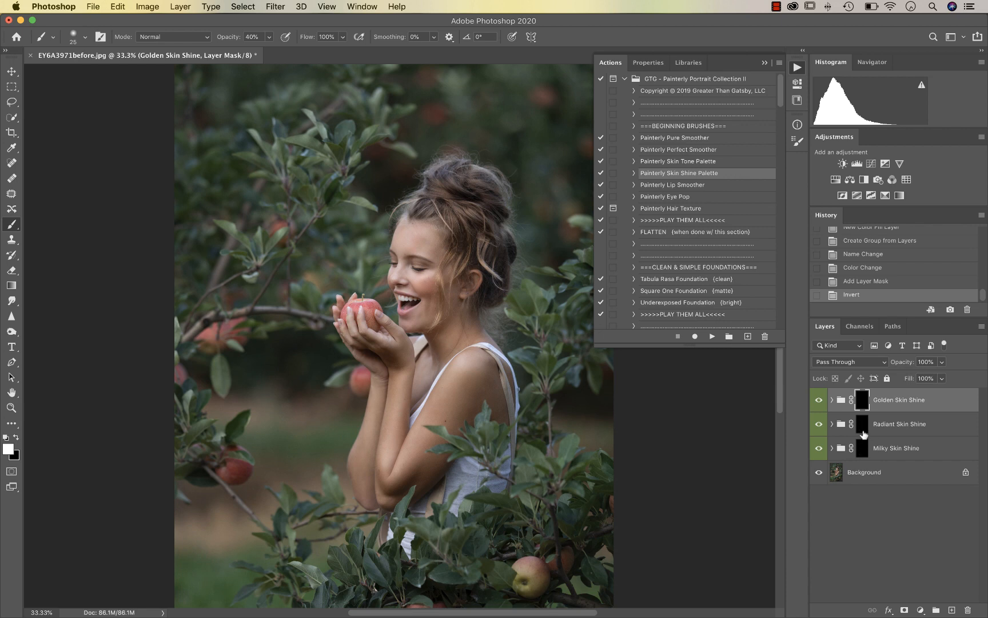
{"action": "left_click", "coordinate": [865, 449]}
- Paint Milky Skin Shine over the face, neck, shoulder, arms and hands with a size 500 brush at 40% opacity
{"action": "key", "text": "super+plus"}
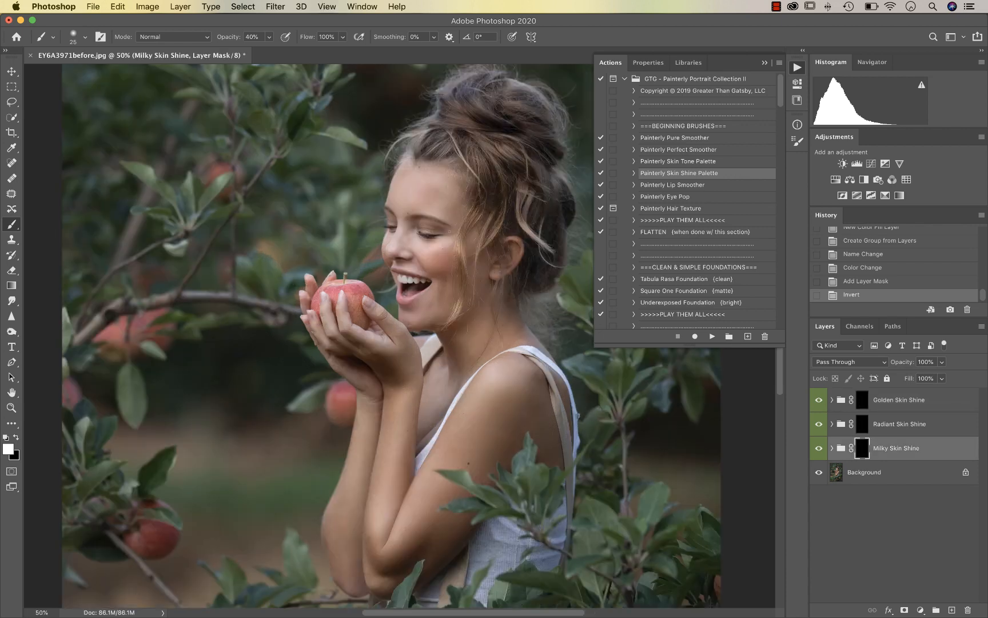
{"action": "key", "text": "bracketright"}
{"action": "key", "text": "bracketright"}
{"action": "key", "text": "bracketright"}
{"action": "key", "text": "bracketright"}
{"action": "key", "text": "bracketright"}
{"action": "key", "text": "bracketright"}
{"action": "mouse_move", "coordinate": [424, 297]}
{"action": "left_mouse_down"}
{"action": "mouse_move", "coordinate": [450, 315]}
{"action": "mouse_move", "coordinate": [448, 299]}
{"action": "mouse_move", "coordinate": [470, 321]}
{"action": "mouse_move", "coordinate": [486, 353]}
{"action": "left_mouse_up"}
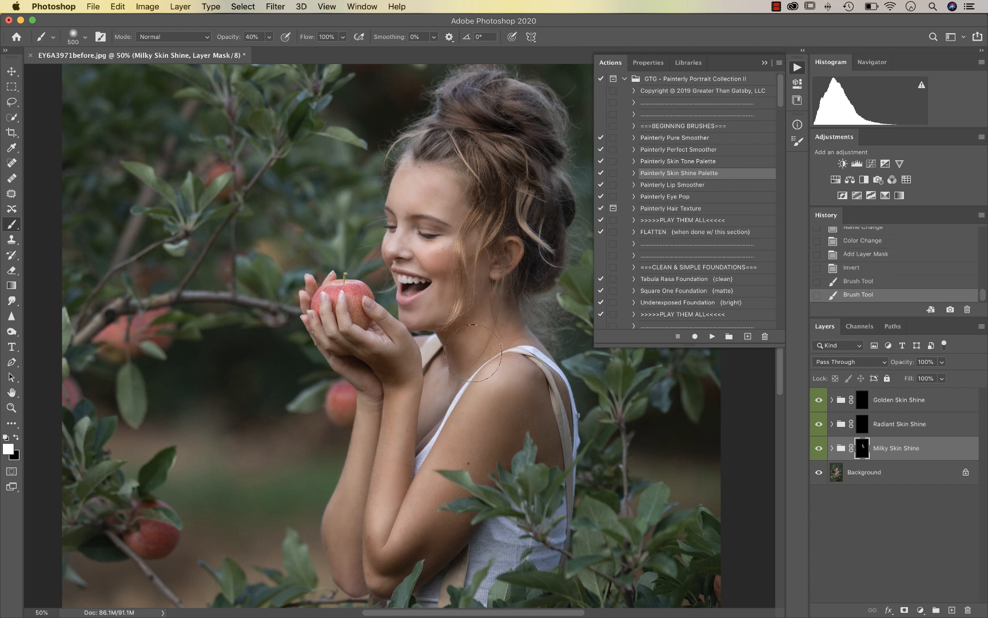
{"action": "mouse_move", "coordinate": [501, 397]}
{"action": "left_mouse_down"}
{"action": "mouse_move", "coordinate": [483, 435]}
{"action": "mouse_move", "coordinate": [461, 443]}
{"action": "left_mouse_up"}
{"action": "left_click_drag", "start_coordinate": [418, 523], "coordinate": [399, 551]}
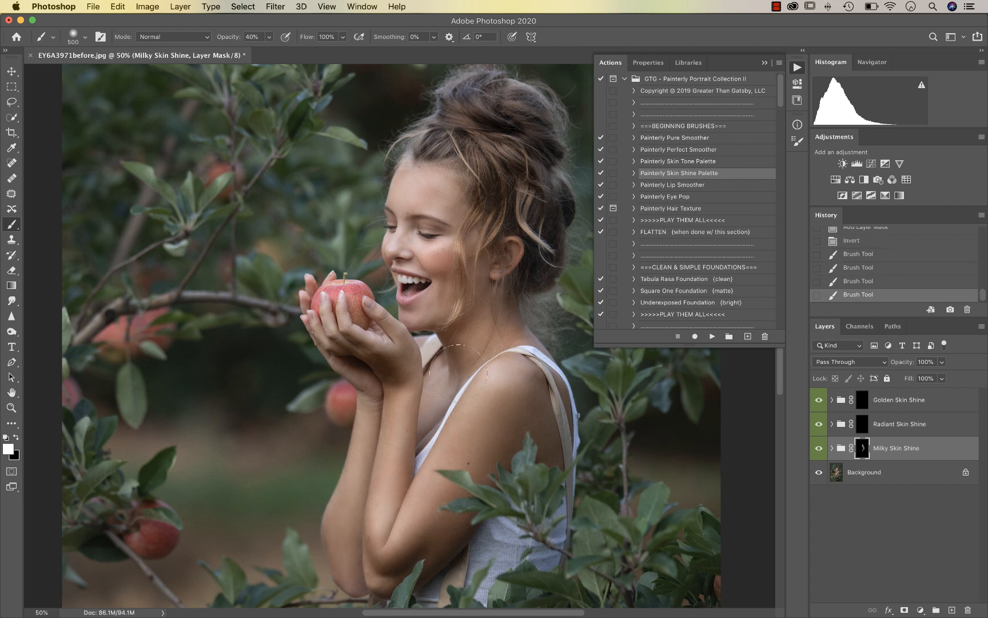
{"action": "left_click_drag", "start_coordinate": [458, 372], "coordinate": [444, 337]}
{"action": "left_click_drag", "start_coordinate": [339, 321], "coordinate": [389, 357]}
- Lower the Milky Skin Shine group's opacity to 36% and compare its effect off and on
{"action": "left_click", "coordinate": [942, 362]}
{"action": "left_click", "coordinate": [925, 376]}
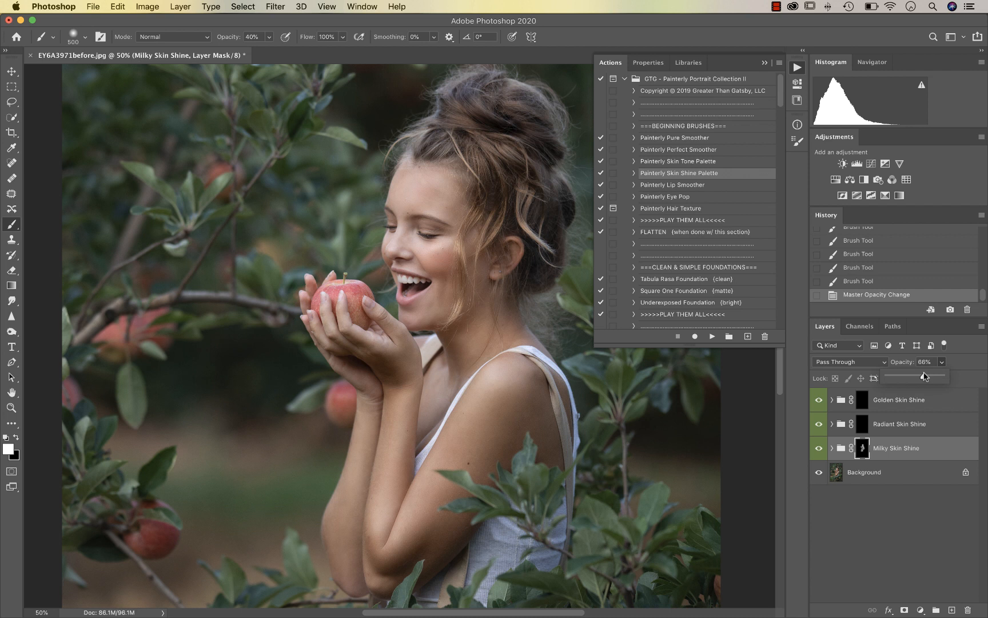
{"action": "left_click", "coordinate": [820, 449]}
{"action": "left_click", "coordinate": [942, 362]}
{"action": "left_click", "coordinate": [928, 376]}
{"action": "left_click", "coordinate": [819, 449]}
{"action": "left_click", "coordinate": [819, 449]}
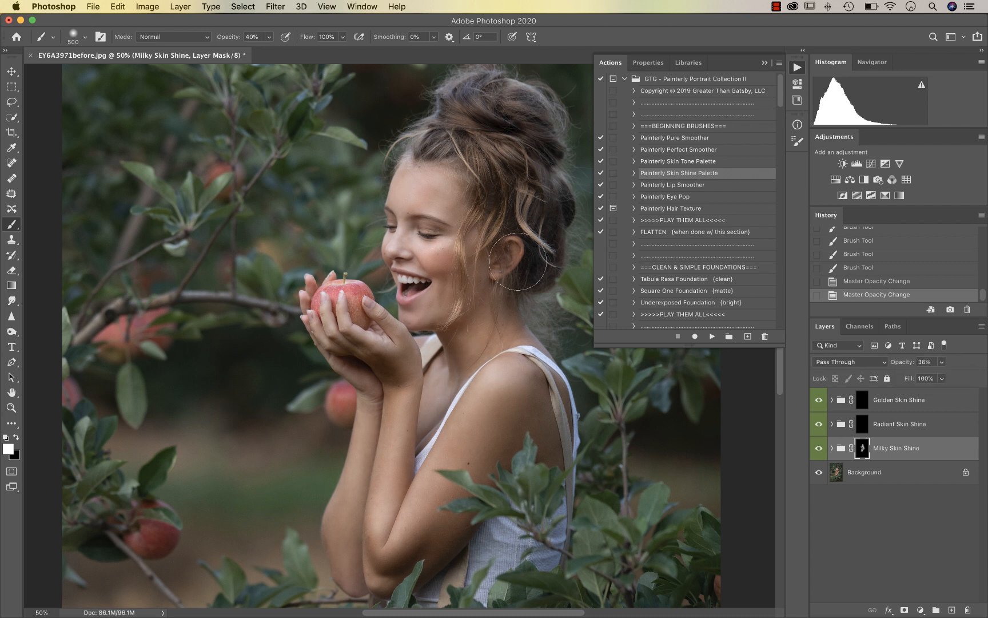
- Mask the Milky Skin Shine off the eyes and mouth in black with a size 60 brush
{"action": "key", "text": "bracketleft"}
{"action": "key", "text": "p"}
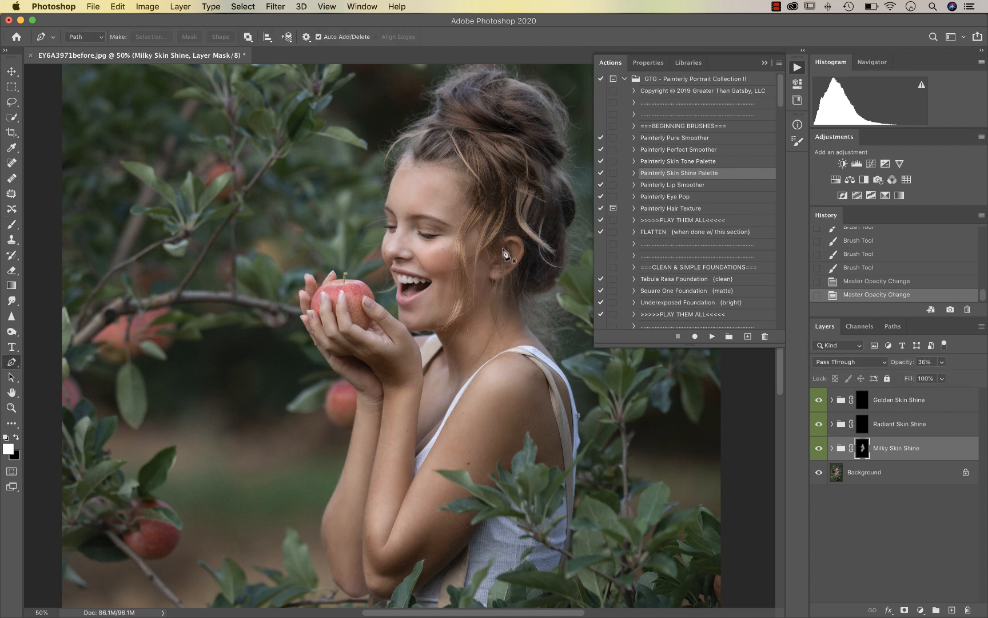
{"action": "key", "text": "b"}
{"action": "key", "text": "x"}
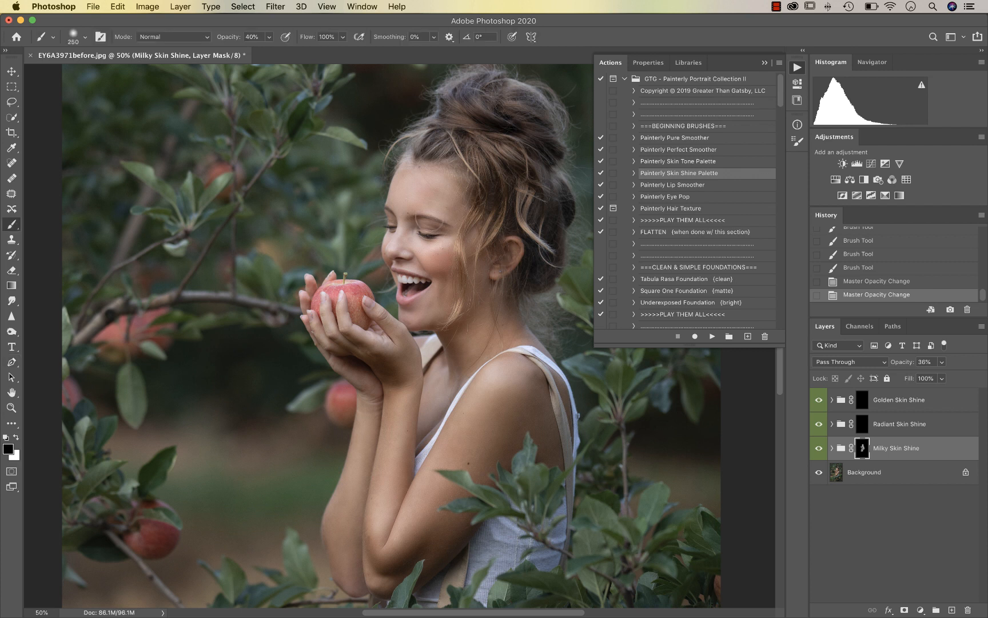
{"action": "key", "text": "bracketleft"}
{"action": "left_click", "coordinate": [428, 234]}
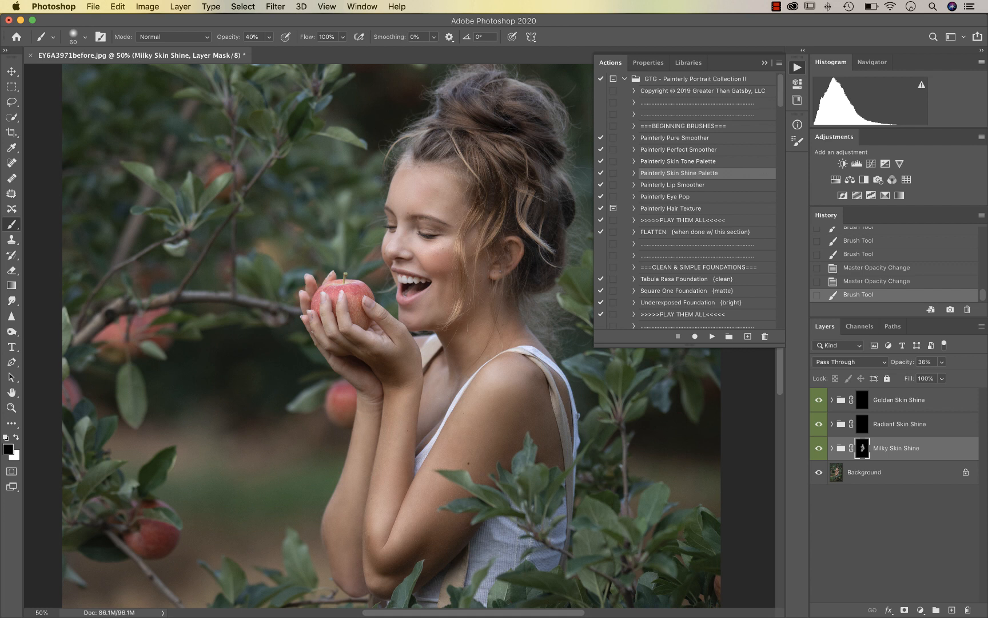
{"action": "left_click", "coordinate": [394, 231]}
{"action": "left_click", "coordinate": [413, 282]}
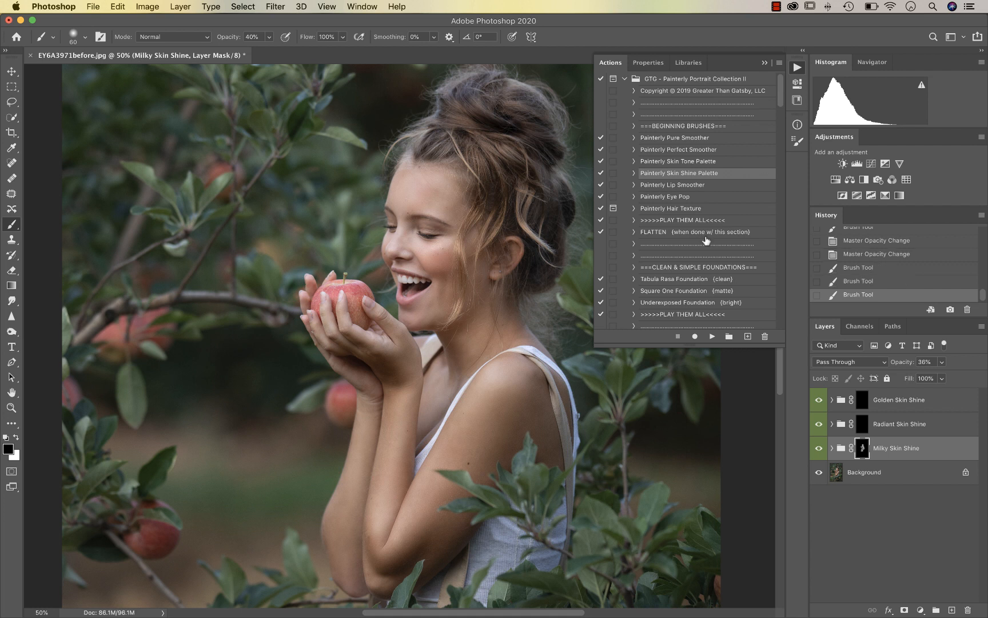
- Run the Painterly Hair Texture action, allowing it to flatten the image
{"action": "left_click", "coordinate": [674, 210]}
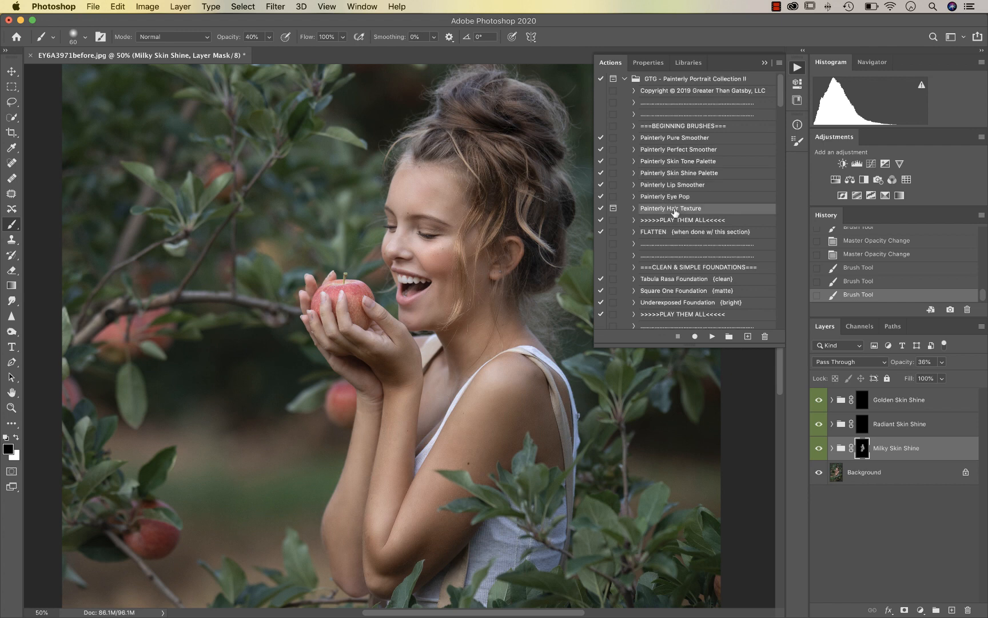
{"action": "left_click", "coordinate": [712, 336]}
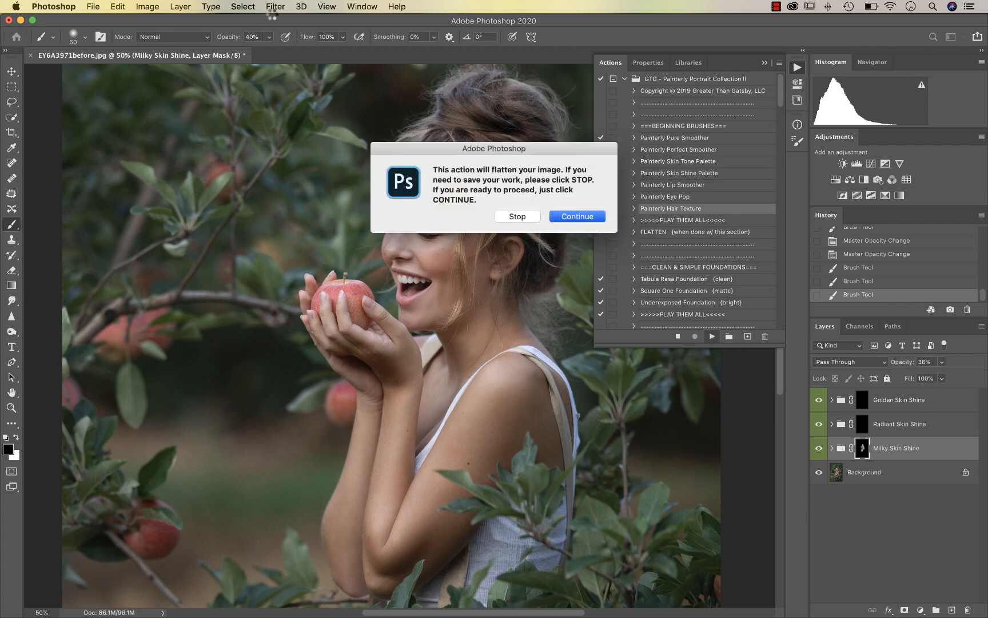
{"action": "key", "text": "Return"}
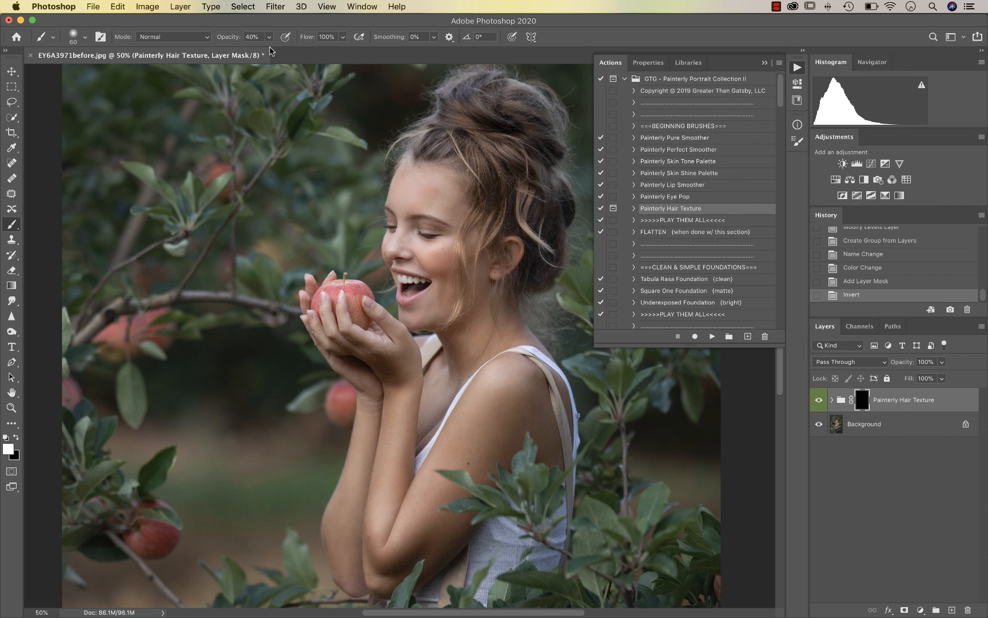
- Paint the Painterly Hair Texture mask in white over the hair with a size 100 brush at 50% opacity
{"action": "key", "text": "5"}
{"action": "key", "text": "bracketright"}
{"action": "key", "text": "bracketright"}
{"action": "key", "text": "bracketright"}
{"action": "key", "text": "bracketright"}
{"action": "key", "text": "bracketright"}
{"action": "key", "text": "bracketright"}
{"action": "key", "text": "bracketright"}
{"action": "key", "text": "bracketright"}
{"action": "key", "text": "bracketleft"}
{"action": "key", "text": "bracketleft"}
{"action": "key", "text": "bracketleft"}
{"action": "key", "text": "bracketleft"}
{"action": "key", "text": "bracketleft"}
{"action": "left_click_drag", "start_coordinate": [504, 183], "coordinate": [483, 213]}
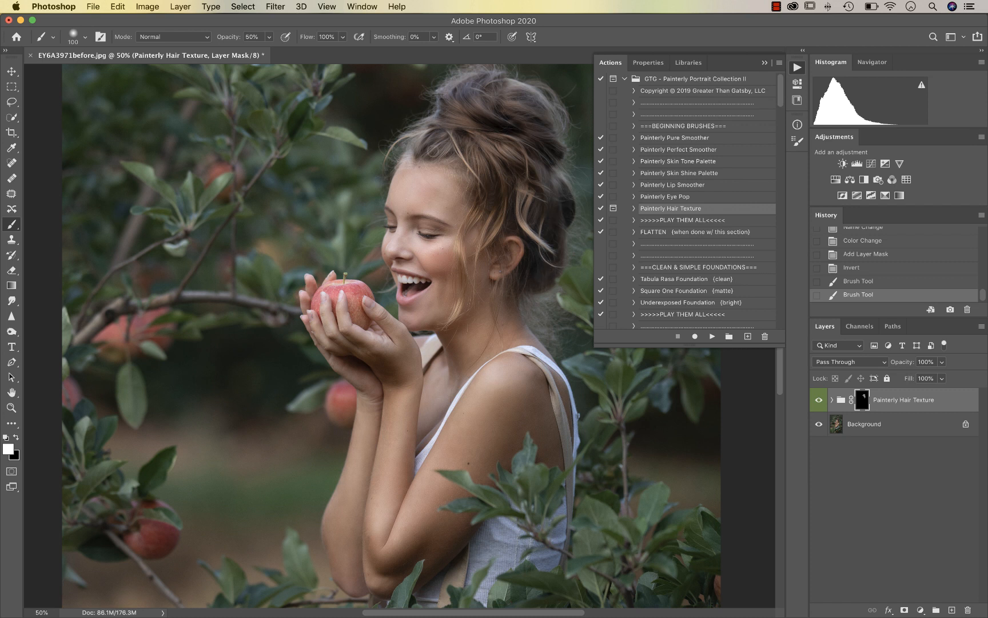
{"action": "mouse_move", "coordinate": [482, 108]}
{"action": "left_mouse_down"}
{"action": "mouse_move", "coordinate": [449, 106]}
{"action": "mouse_move", "coordinate": [480, 95]}
{"action": "mouse_move", "coordinate": [535, 122]}
{"action": "mouse_move", "coordinate": [539, 164]}
{"action": "left_mouse_up"}
- Flatten the image and run the Tabula Rasa Foundation (clean) action
{"action": "key", "text": "super+minus"}
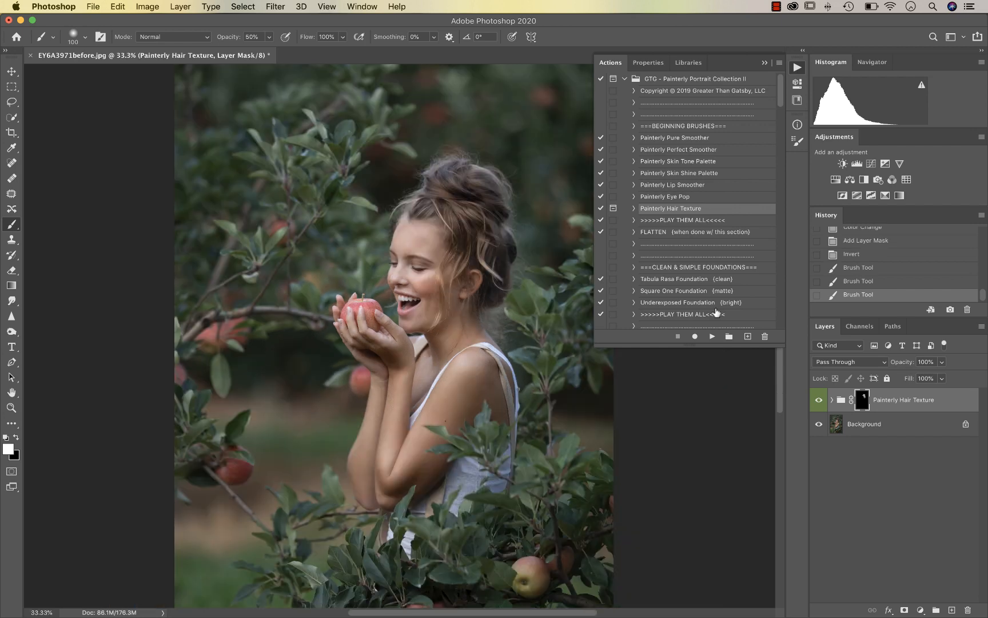
{"action": "scroll", "coordinate": [671, 235], "scroll_direction": "down", "scroll_amount": 1}
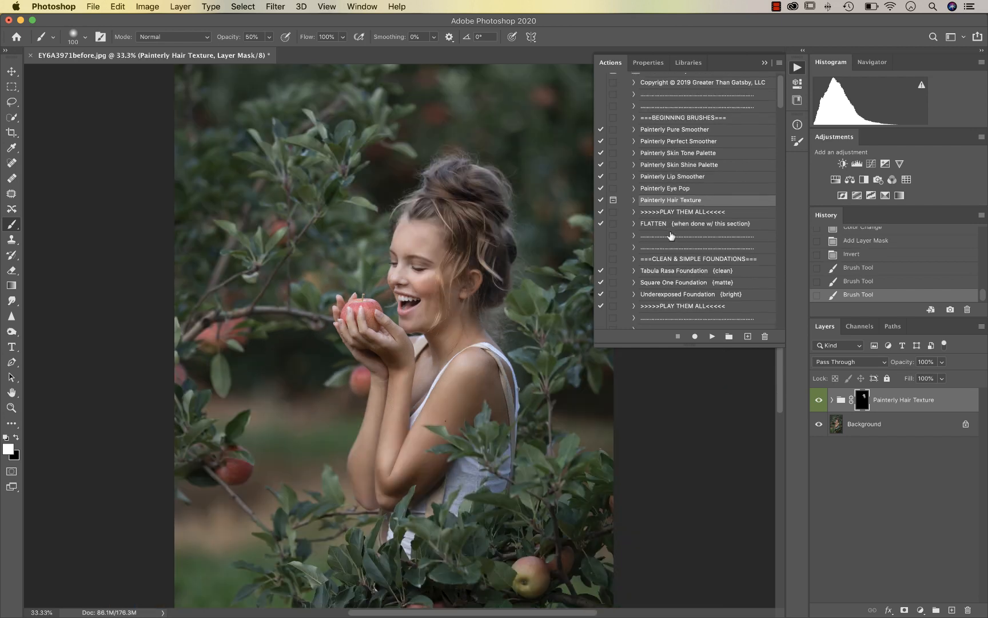
{"action": "key", "text": "super+shift+f"}
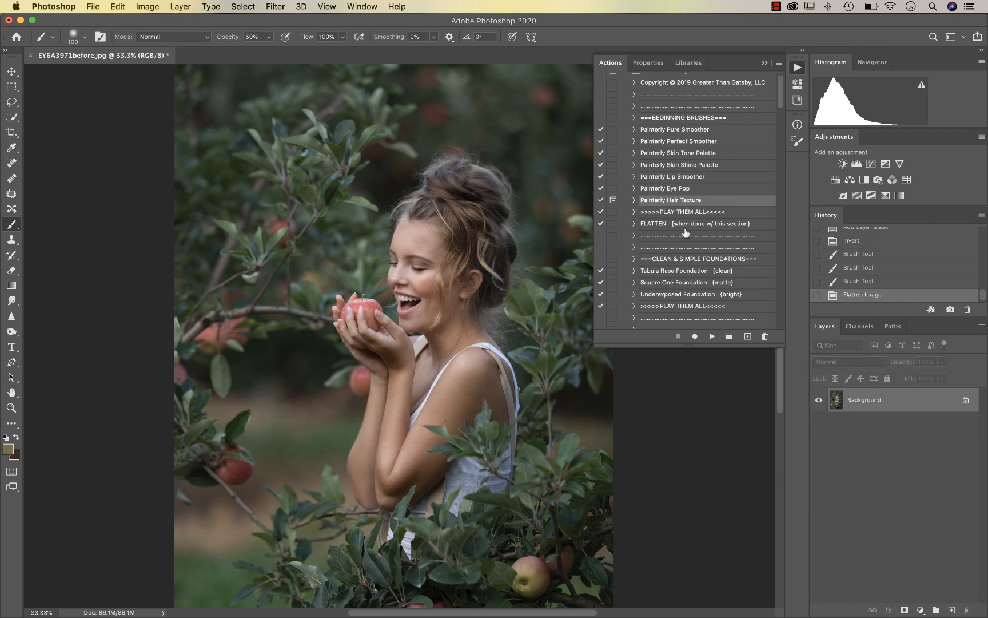
{"action": "left_click", "coordinate": [666, 274]}
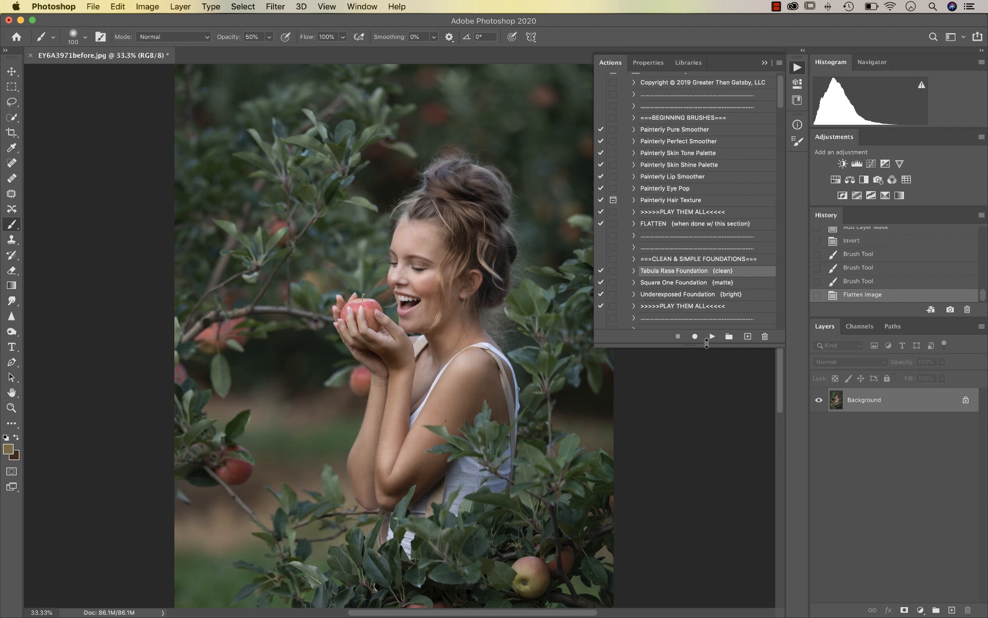
{"action": "left_click", "coordinate": [712, 336]}
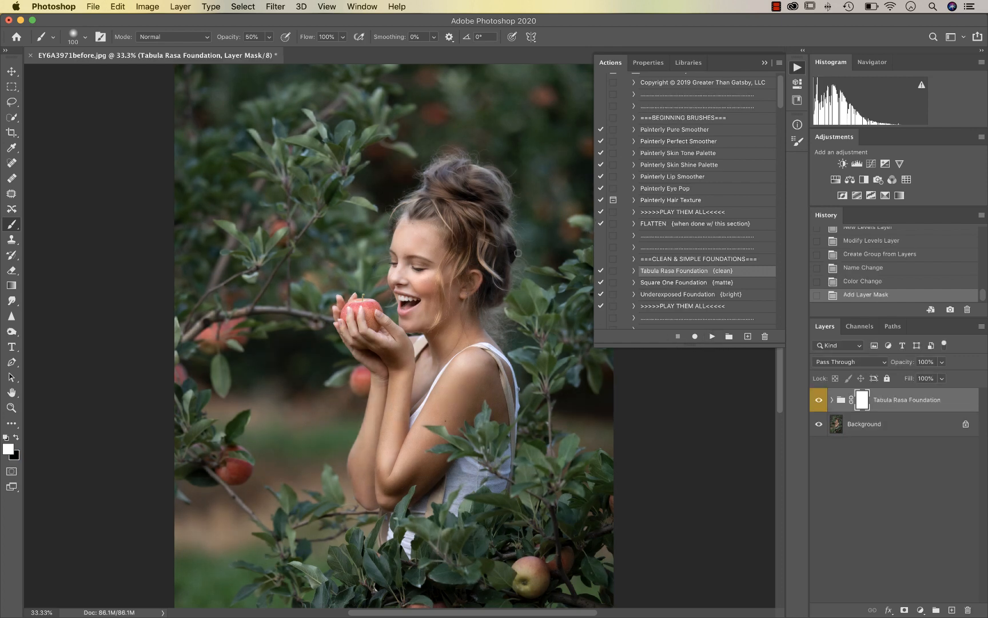
- Lower the Tabula Rasa Foundation group's opacity to 25% and compare its effect off and on
{"action": "left_click", "coordinate": [941, 361]}
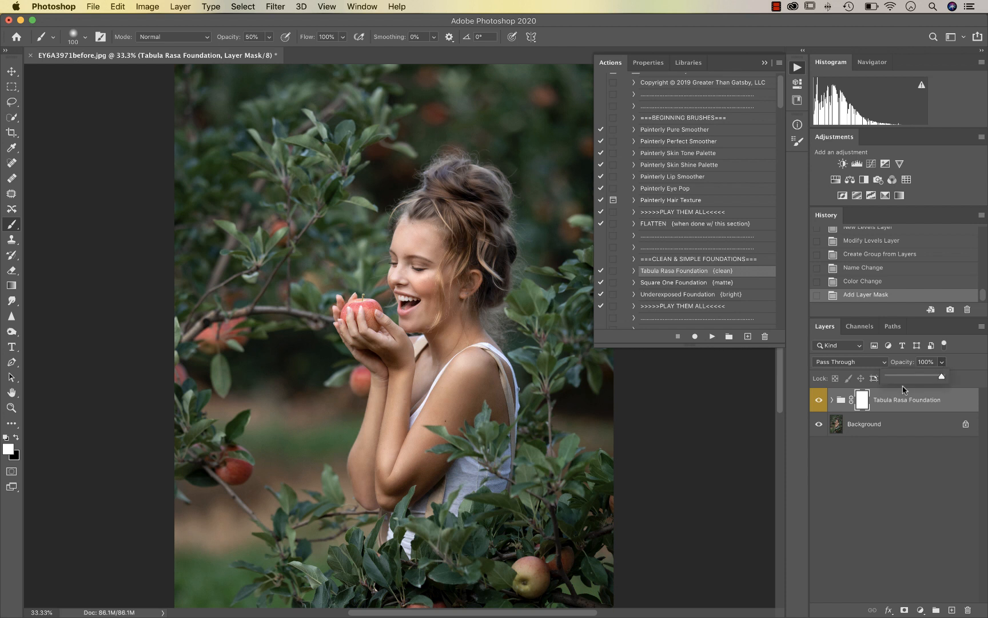
{"action": "left_click", "coordinate": [901, 375]}
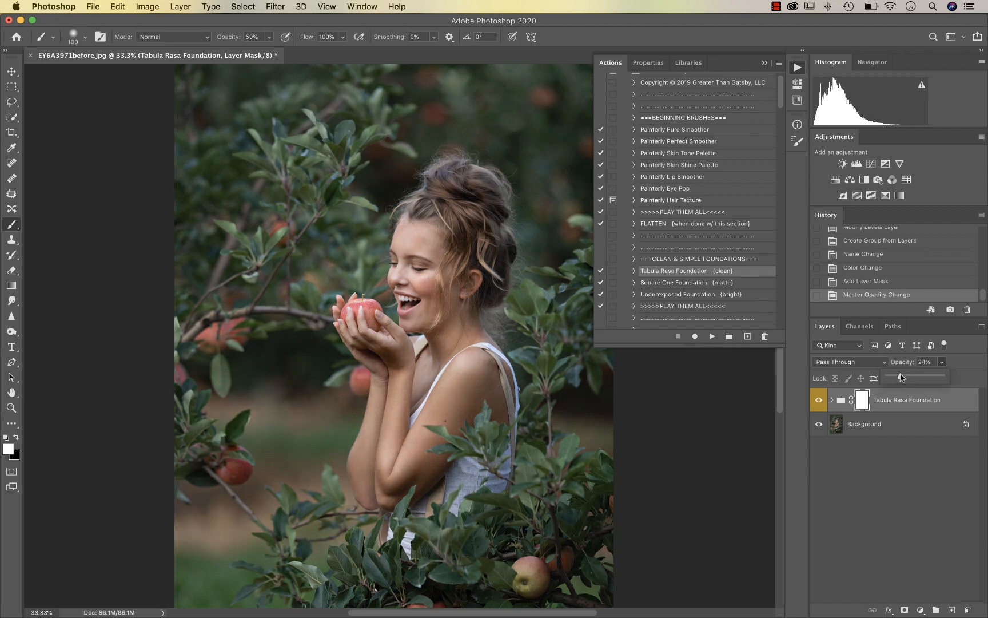
{"action": "left_click", "coordinate": [819, 402]}
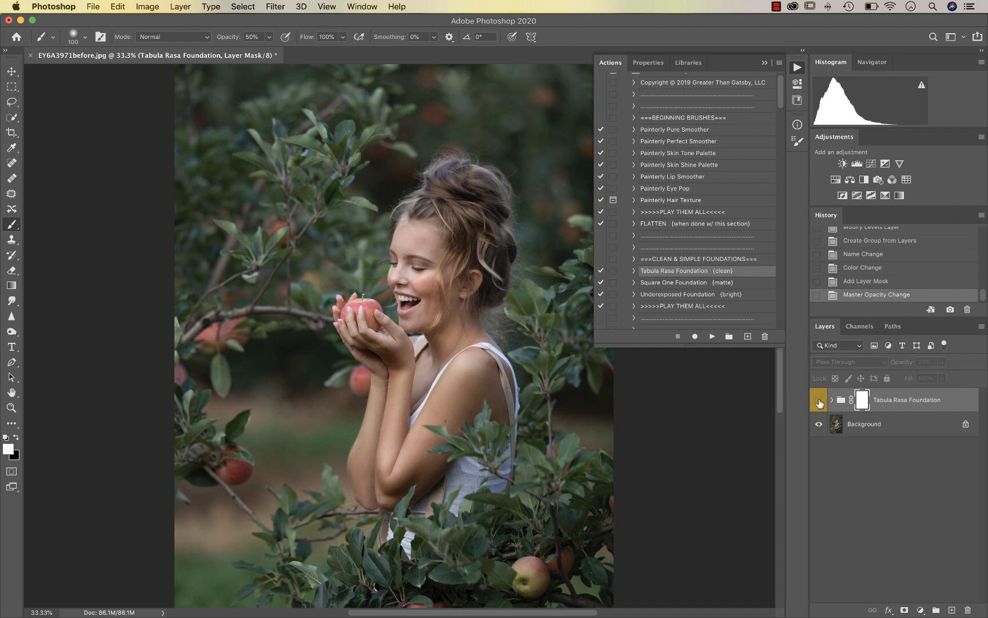
{"action": "left_click", "coordinate": [819, 403]}
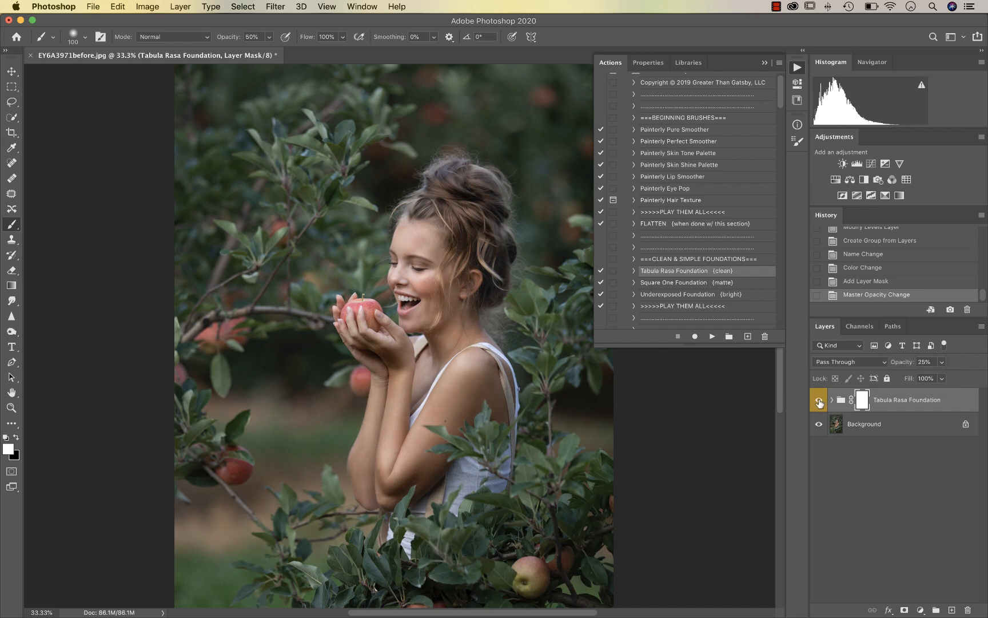
{"action": "key", "text": "super+minus"}
{"action": "left_click", "coordinate": [820, 402]}
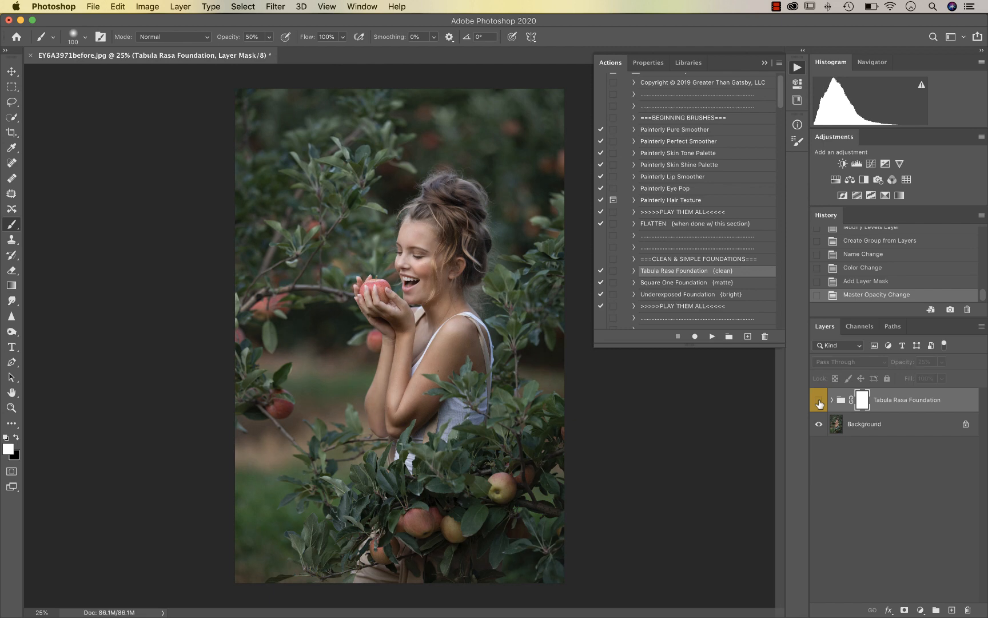
{"action": "left_click", "coordinate": [819, 403]}
{"action": "left_click", "coordinate": [819, 403]}
{"action": "left_click", "coordinate": [820, 402]}
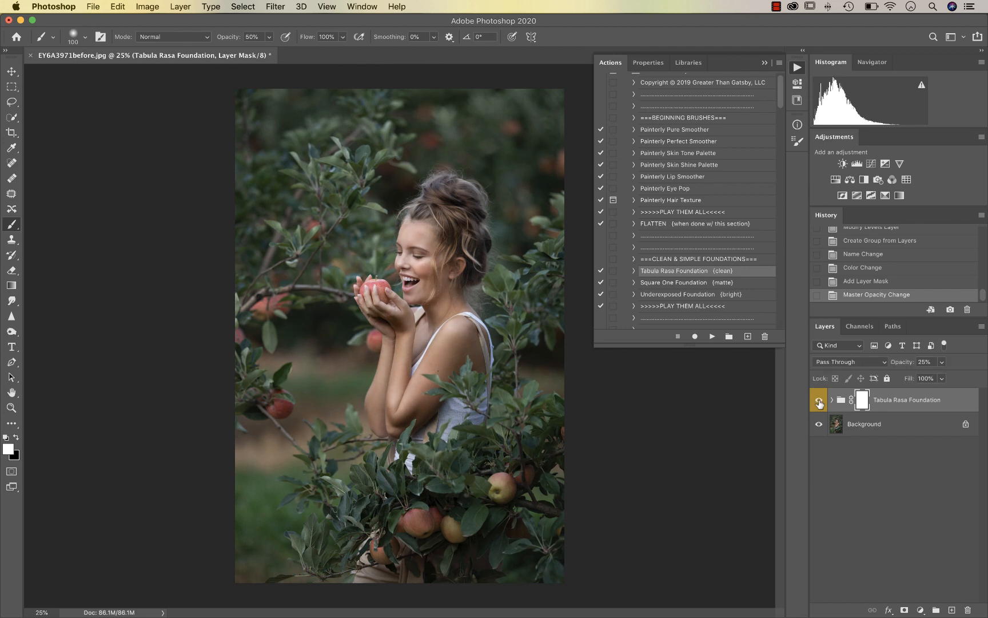
- Run the Arnolfini Marriage (dark rich) action from the Artistic Tones section
{"action": "key", "text": "super+plus"}
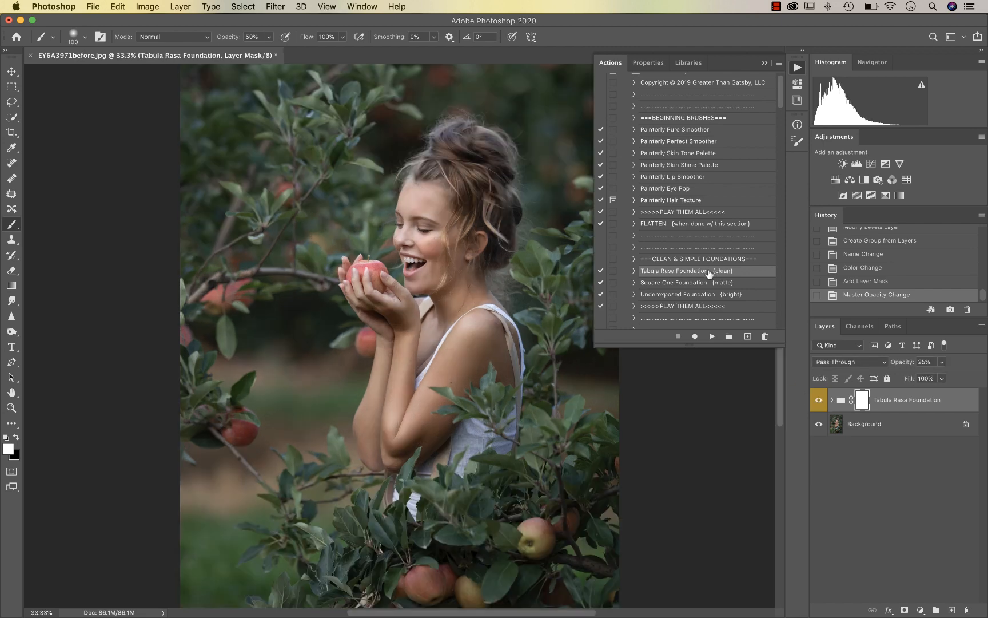
{"action": "scroll", "coordinate": [709, 273], "scroll_direction": "down", "scroll_amount": 3}
{"action": "scroll", "coordinate": [709, 252], "scroll_direction": "down", "scroll_amount": 5}
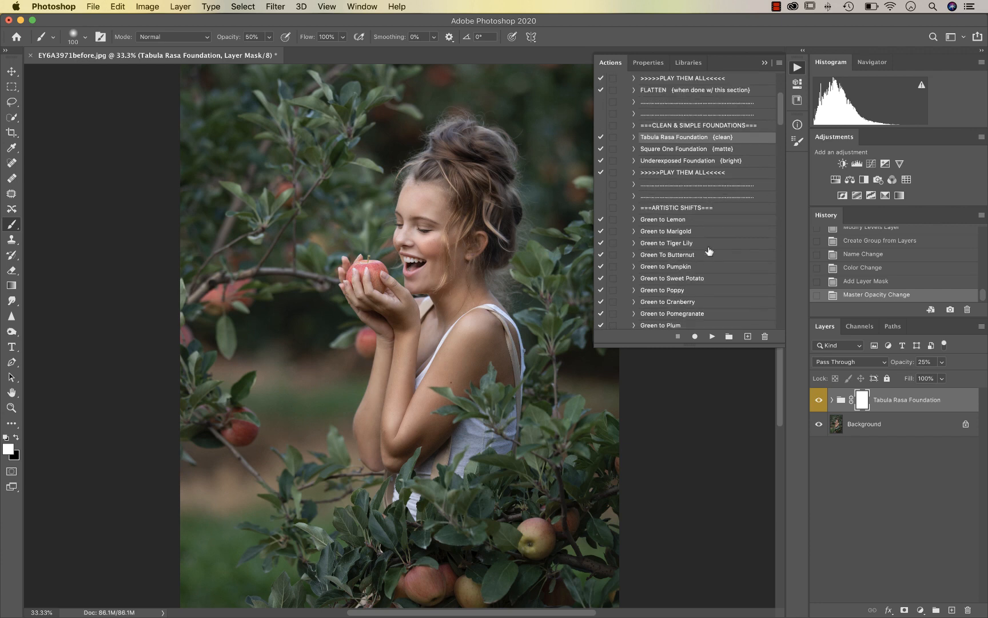
{"action": "scroll", "coordinate": [710, 251], "scroll_direction": "up", "scroll_amount": 4}
{"action": "scroll", "coordinate": [709, 251], "scroll_direction": "down", "scroll_amount": 10}
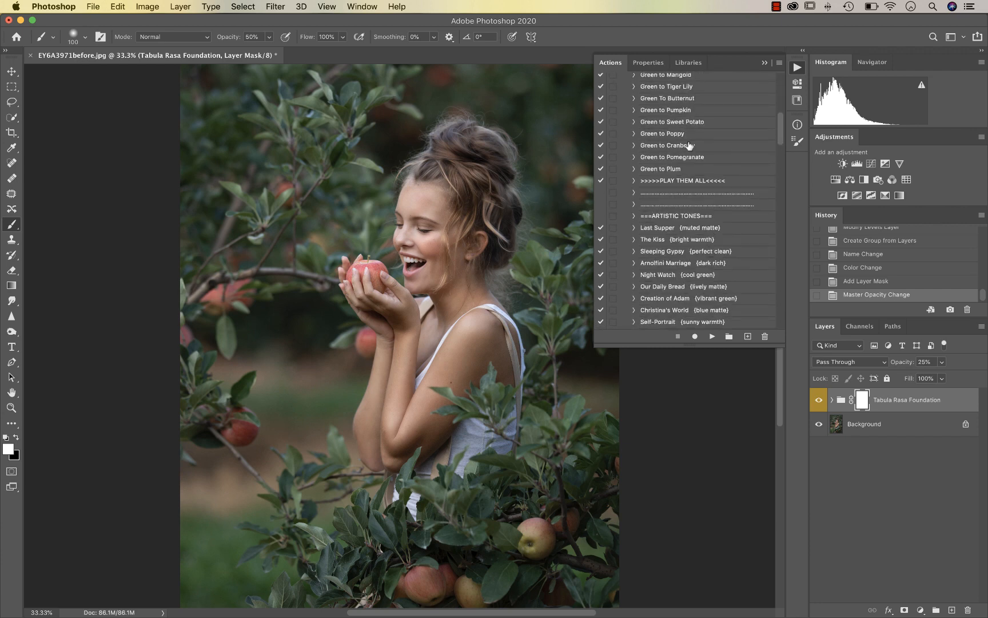
{"action": "scroll", "coordinate": [689, 143], "scroll_direction": "up", "scroll_amount": 7}
{"action": "scroll", "coordinate": [695, 209], "scroll_direction": "down", "scroll_amount": 7}
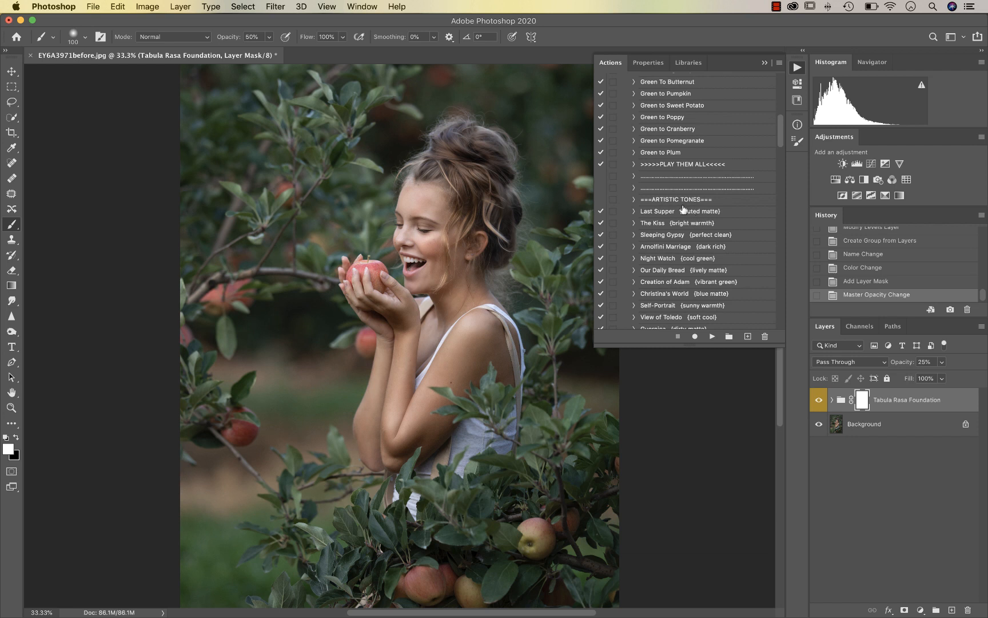
{"action": "left_click", "coordinate": [666, 248]}
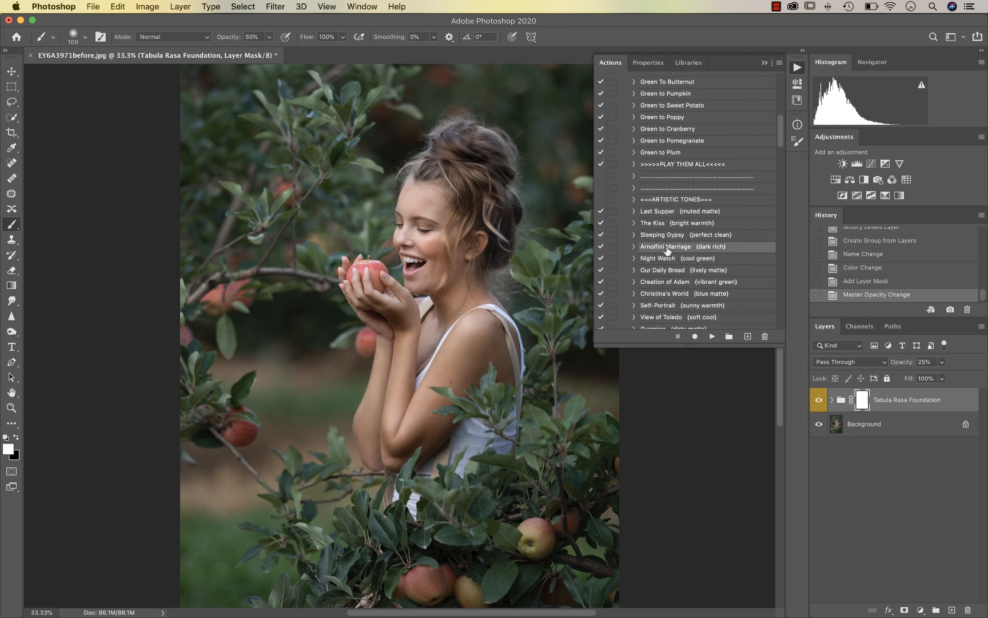
{"action": "left_click", "coordinate": [713, 336]}
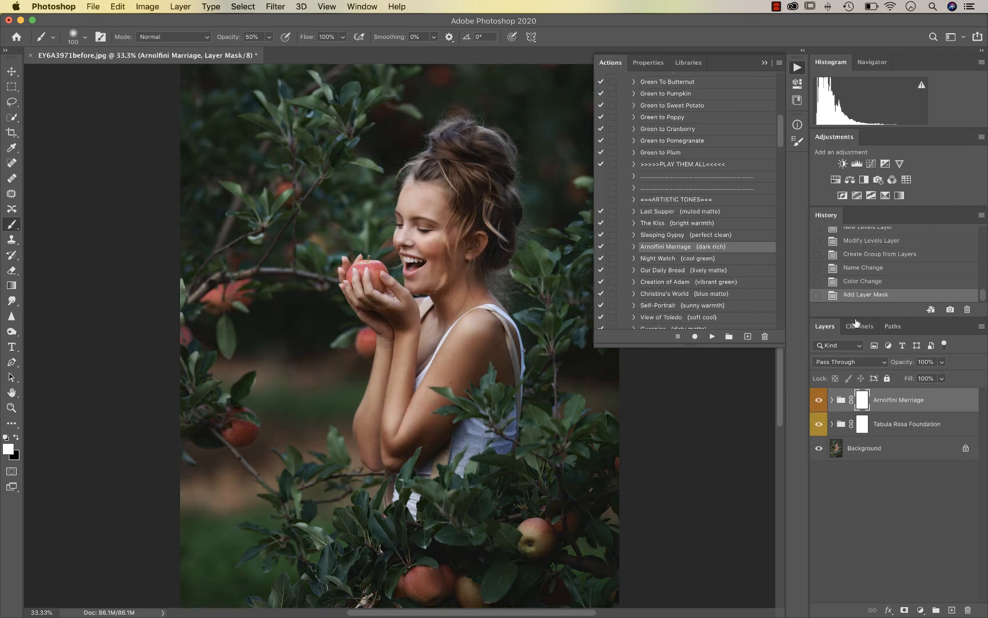
- Lower the Arnolfini Marriage group's opacity to 37% and compare its effect off and on
{"action": "left_click_drag", "start_coordinate": [944, 363], "coordinate": [909, 378]}
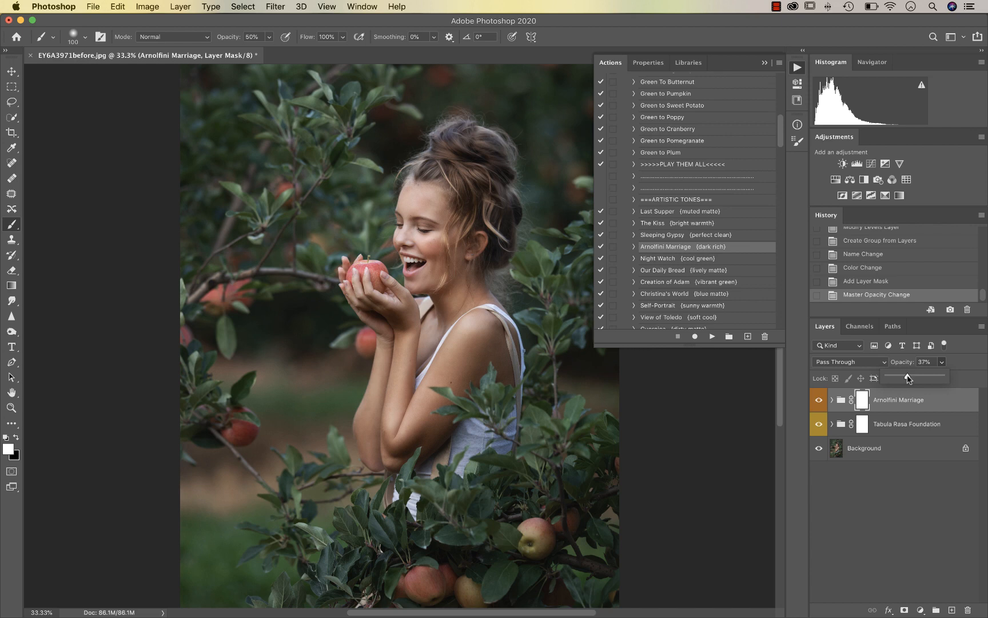
{"action": "key", "text": "super+minus"}
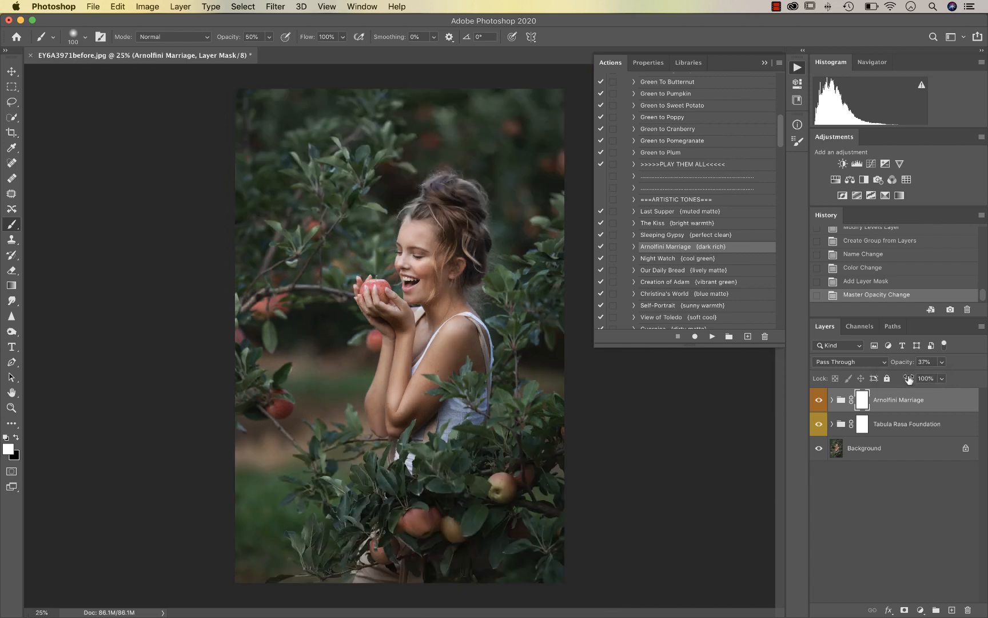
{"action": "left_click", "coordinate": [820, 400]}
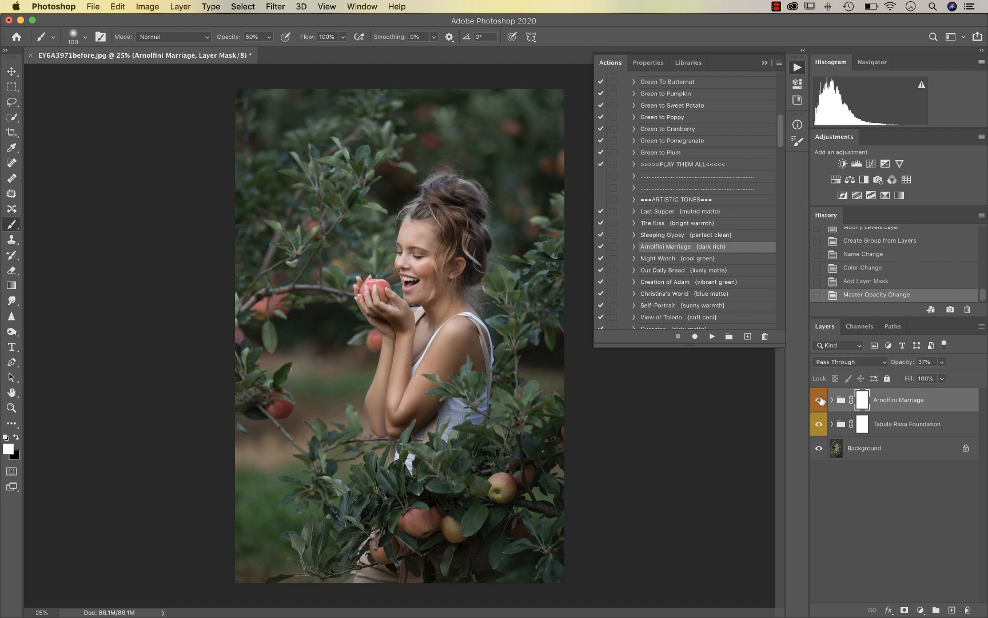
{"action": "left_click", "coordinate": [820, 400]}
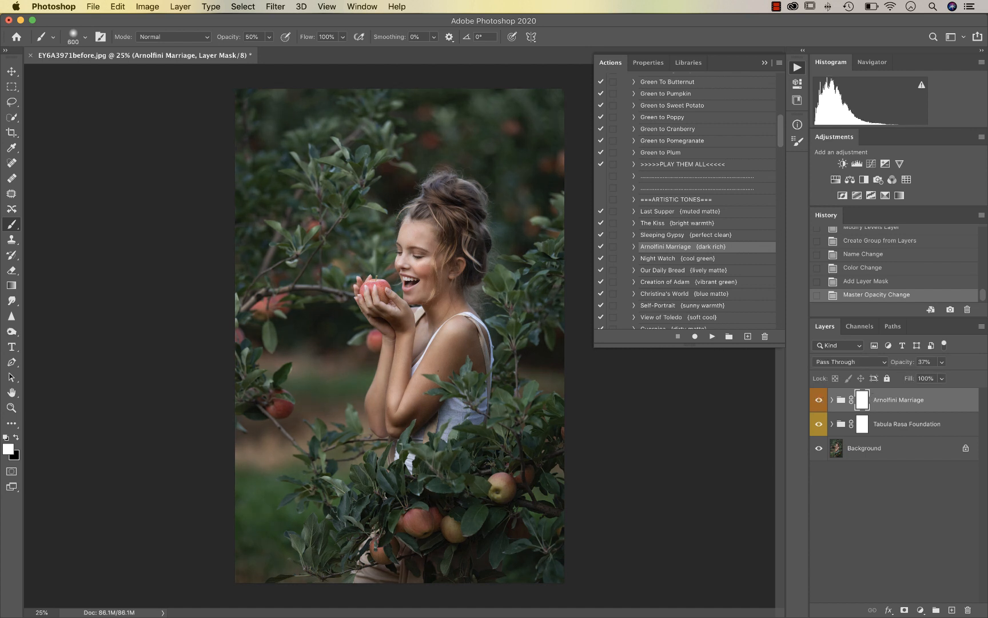
- Mask the Arnolfini Marriage tone off the girl in black with a size 700 brush, finishing at 100% opacity
{"action": "key", "text": "x"}
{"action": "left_click", "coordinate": [466, 243]}
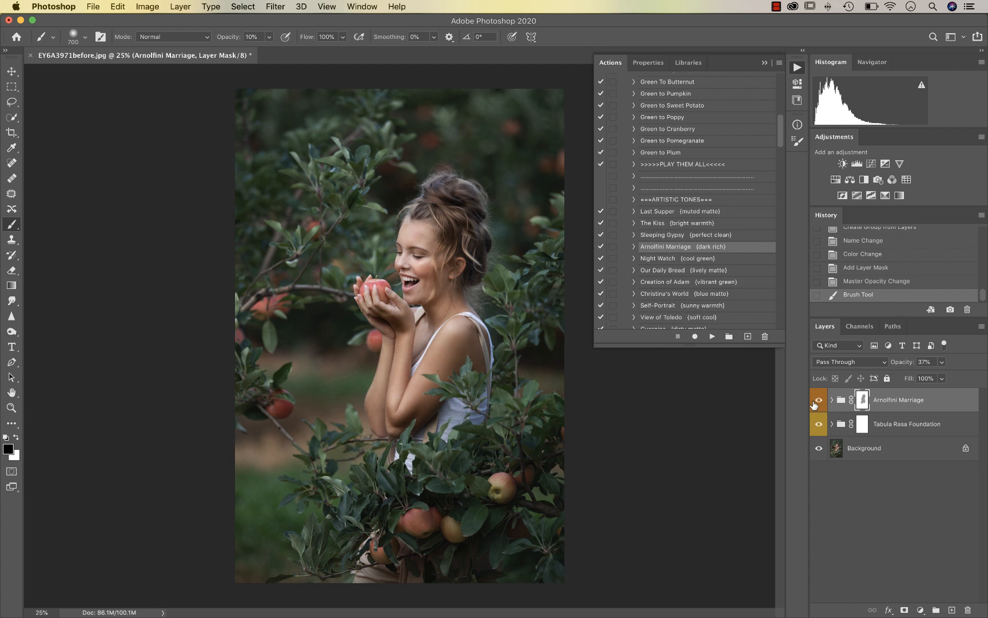
{"action": "key", "text": "0"}
{"action": "left_click", "coordinate": [463, 366]}
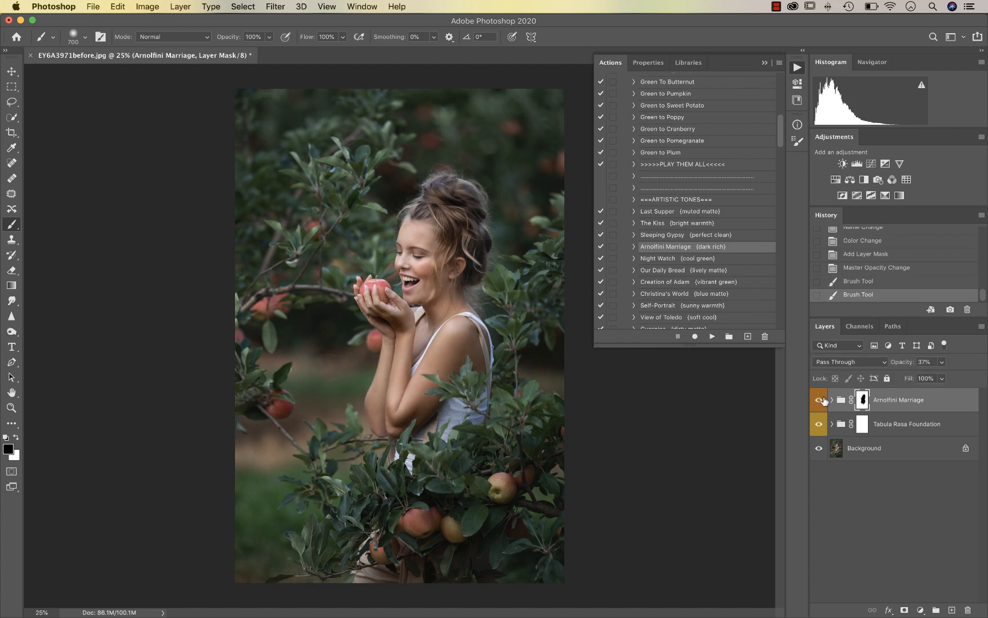
- Run the Birth of Venus (deep lavender) action from the Artistic Tones section
{"action": "scroll", "coordinate": [711, 269], "scroll_direction": "down", "scroll_amount": 4}
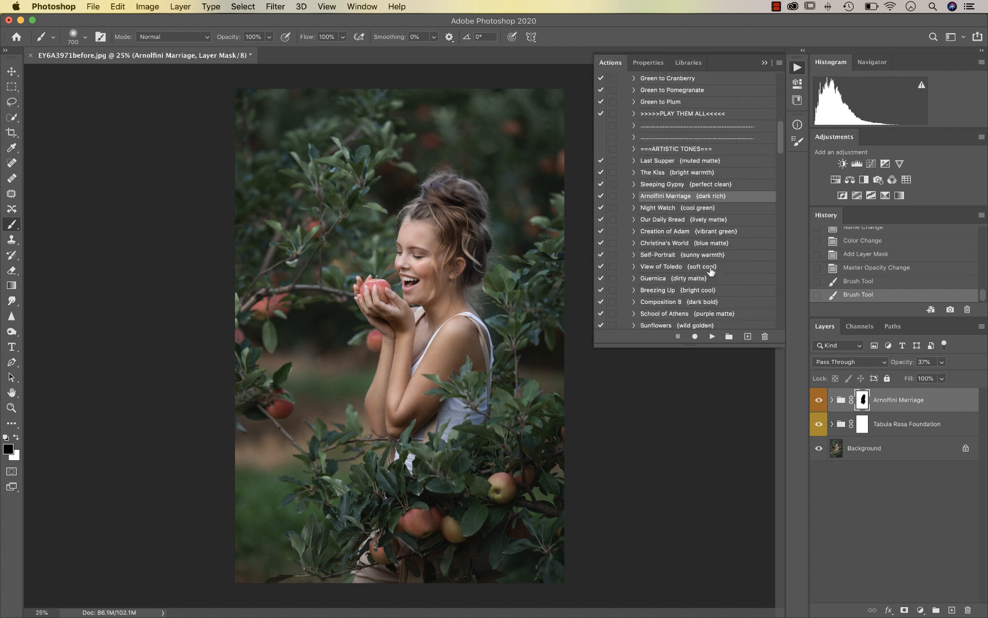
{"action": "scroll", "coordinate": [711, 271], "scroll_direction": "down", "scroll_amount": 1}
{"action": "scroll", "coordinate": [712, 271], "scroll_direction": "down", "scroll_amount": 2}
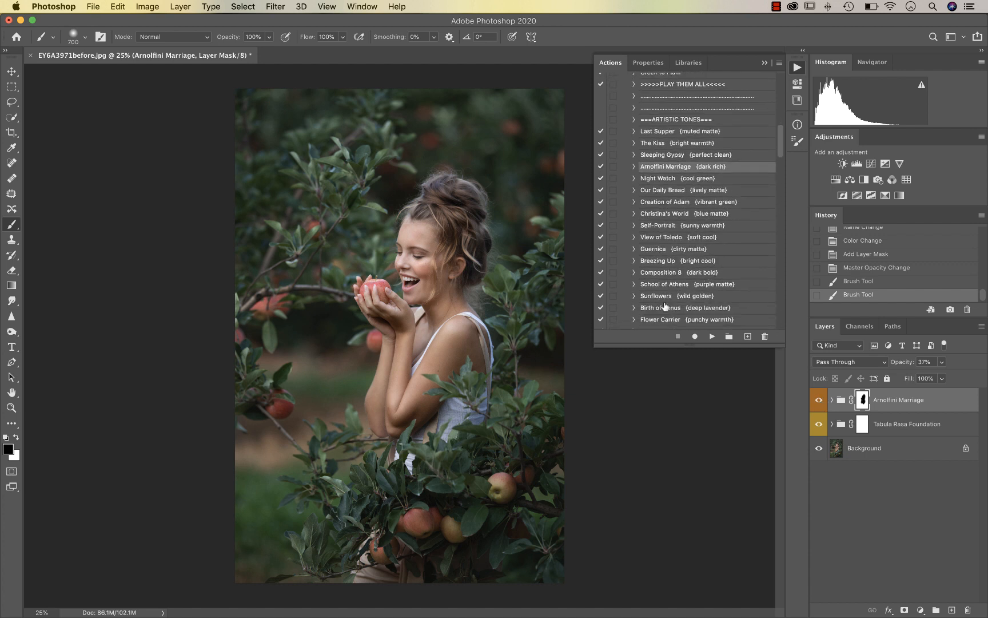
{"action": "left_click", "coordinate": [658, 307]}
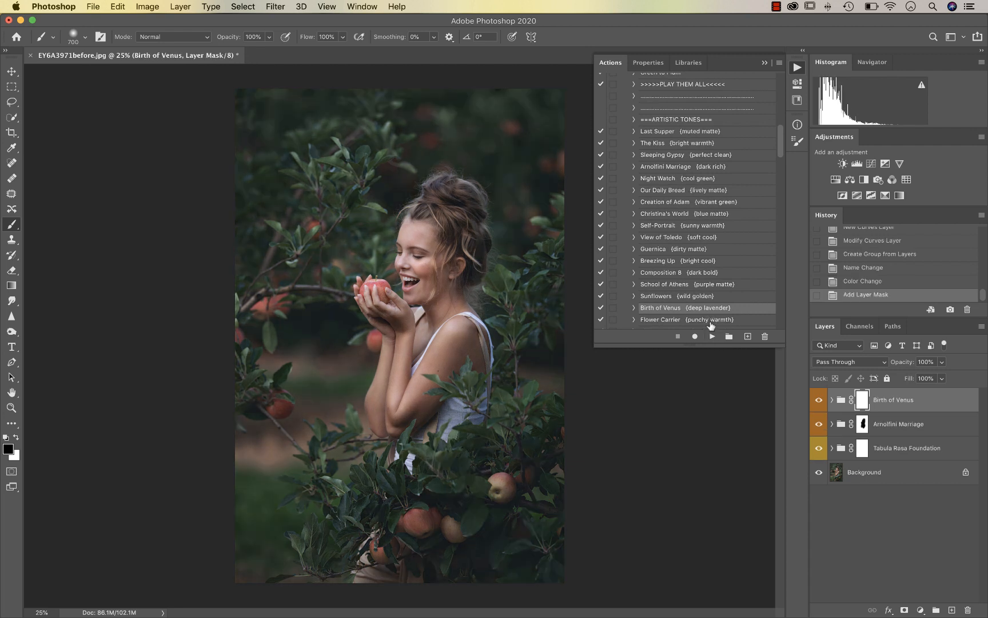
- Lower the Birth of Venus group's opacity to 33% and compare its effect off and on
{"action": "left_click", "coordinate": [941, 361]}
{"action": "left_click_drag", "start_coordinate": [910, 377], "coordinate": [903, 376]}
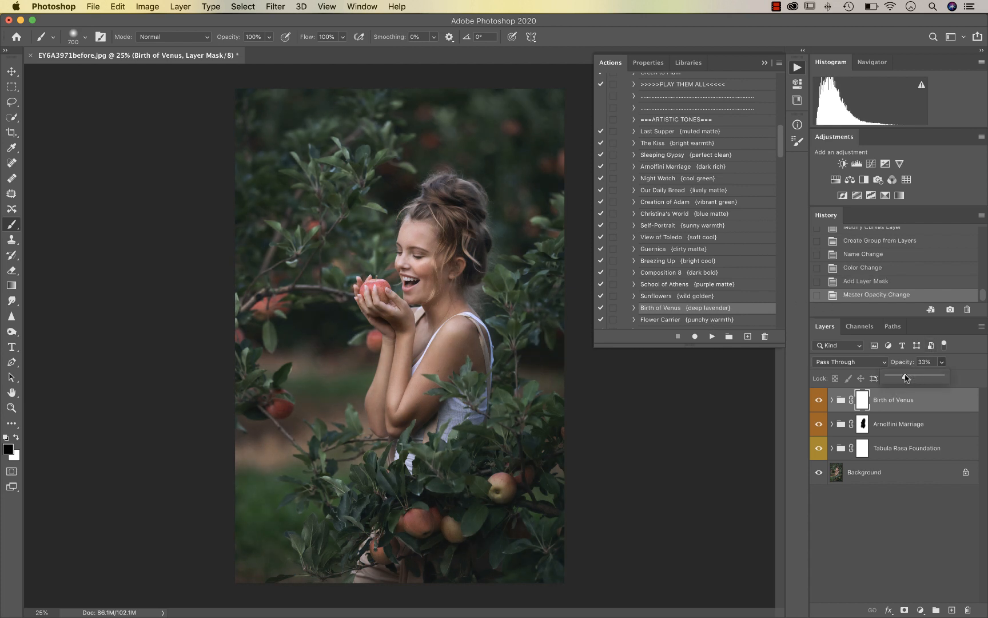
{"action": "left_click", "coordinate": [819, 399]}
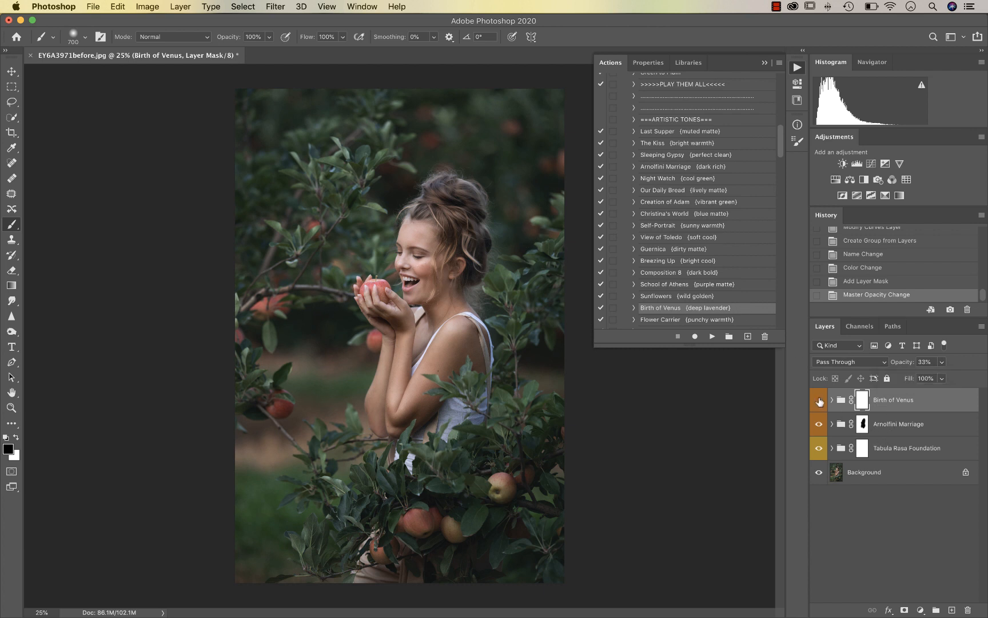
{"action": "left_click", "coordinate": [819, 400]}
- Mask the Birth of Venus tone off the girl in black with a size 700 brush at 100% opacity, and check it off and on
{"action": "left_click_drag", "start_coordinate": [421, 273], "coordinate": [426, 256]}
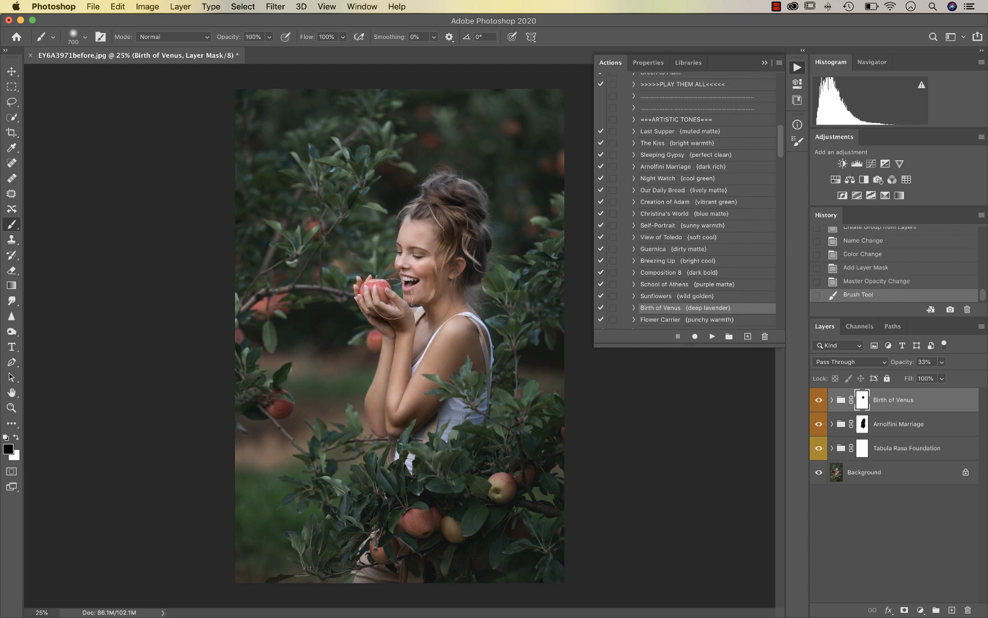
{"action": "left_click_drag", "start_coordinate": [452, 306], "coordinate": [422, 404]}
{"action": "mouse_move", "coordinate": [389, 577]}
{"action": "left_mouse_down"}
{"action": "mouse_move", "coordinate": [376, 585]}
{"action": "mouse_move", "coordinate": [386, 584]}
{"action": "left_mouse_up"}
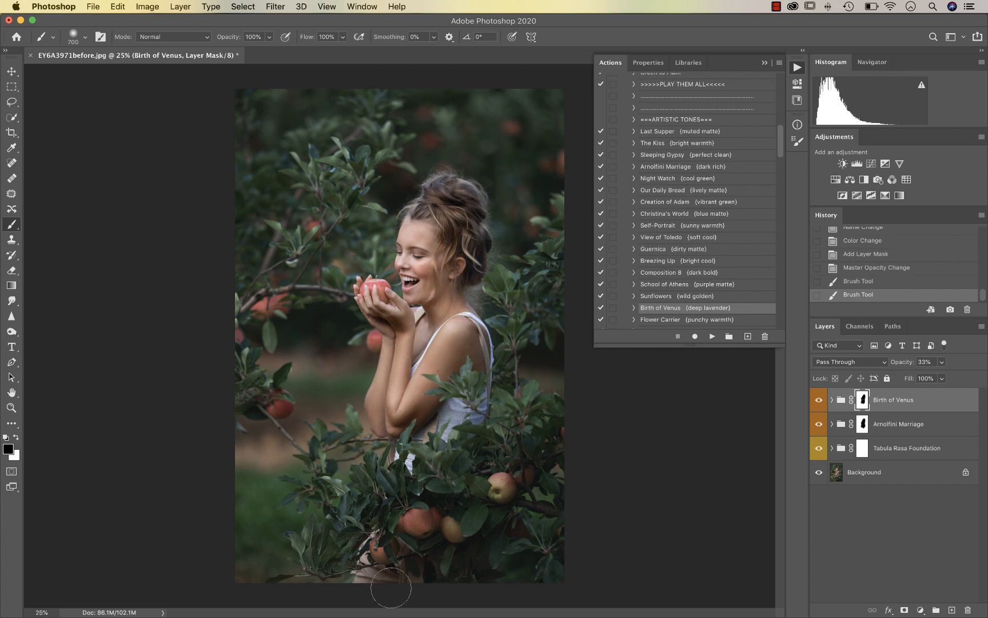
{"action": "left_click", "coordinate": [818, 400]}
{"action": "left_click", "coordinate": [819, 401]}
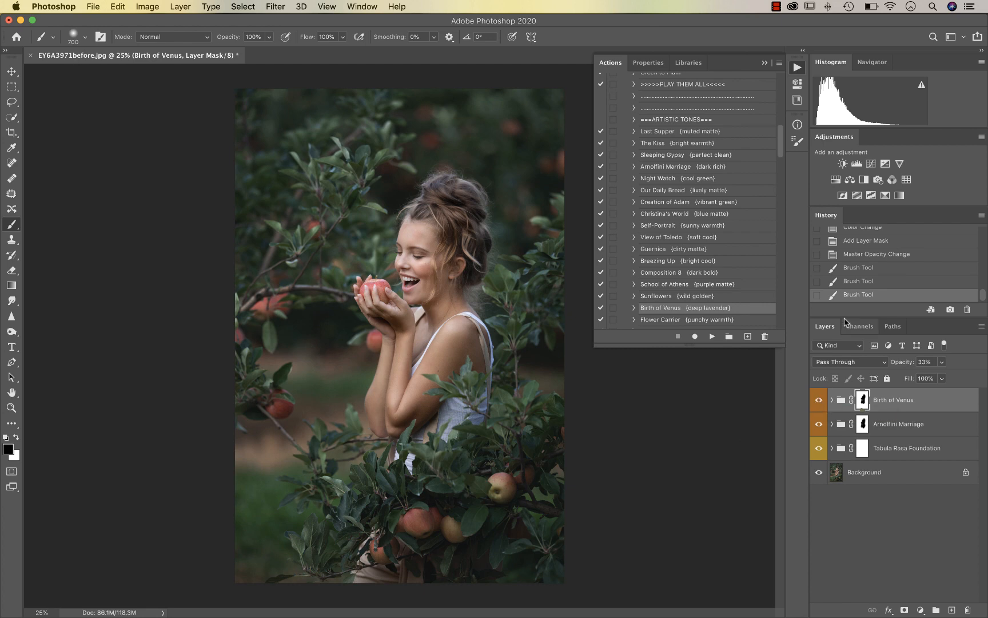
- Run the Kahlo (heavy paint + clean contrast) action from the Painterly Textures section and let it flatten the image
{"action": "scroll", "coordinate": [706, 253], "scroll_direction": "down", "scroll_amount": 5}
{"action": "scroll", "coordinate": [706, 253], "scroll_direction": "down", "scroll_amount": 5}
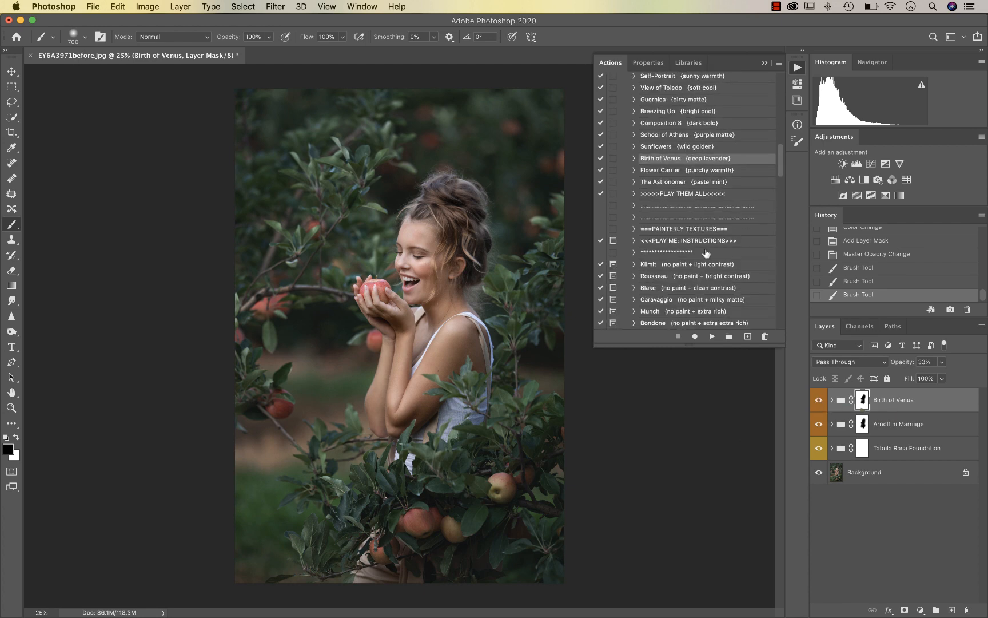
{"action": "scroll", "coordinate": [706, 253], "scroll_direction": "down", "scroll_amount": 5}
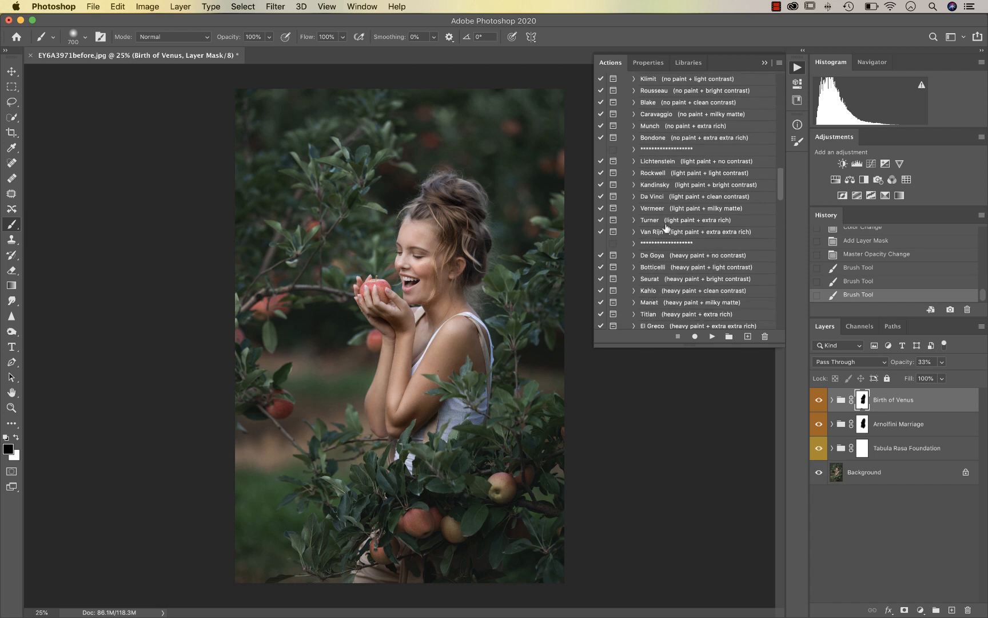
{"action": "scroll", "coordinate": [654, 293], "scroll_direction": "up", "scroll_amount": 3}
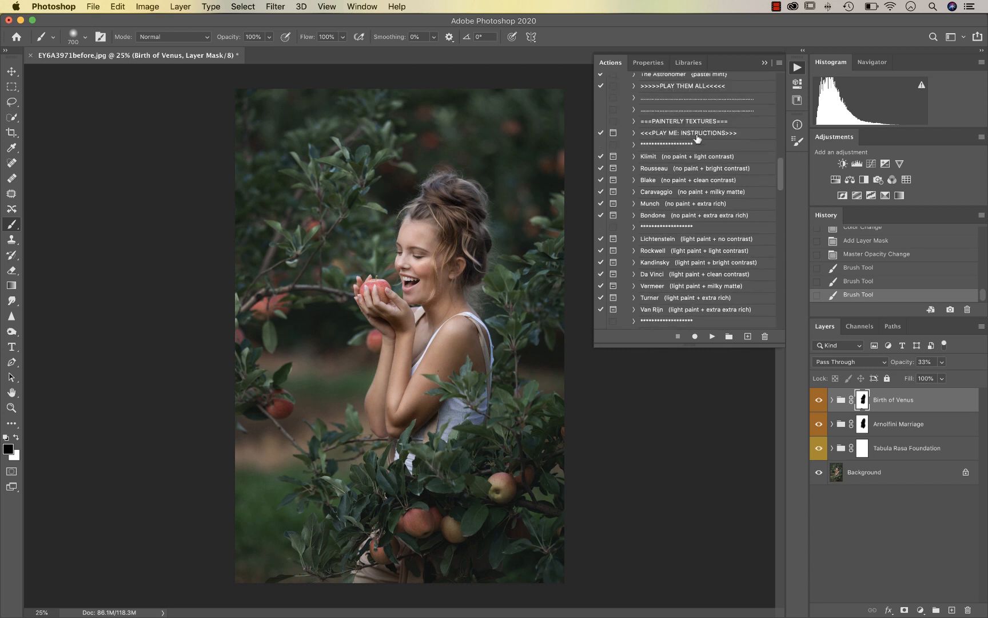
{"action": "scroll", "coordinate": [676, 183], "scroll_direction": "down", "scroll_amount": 3}
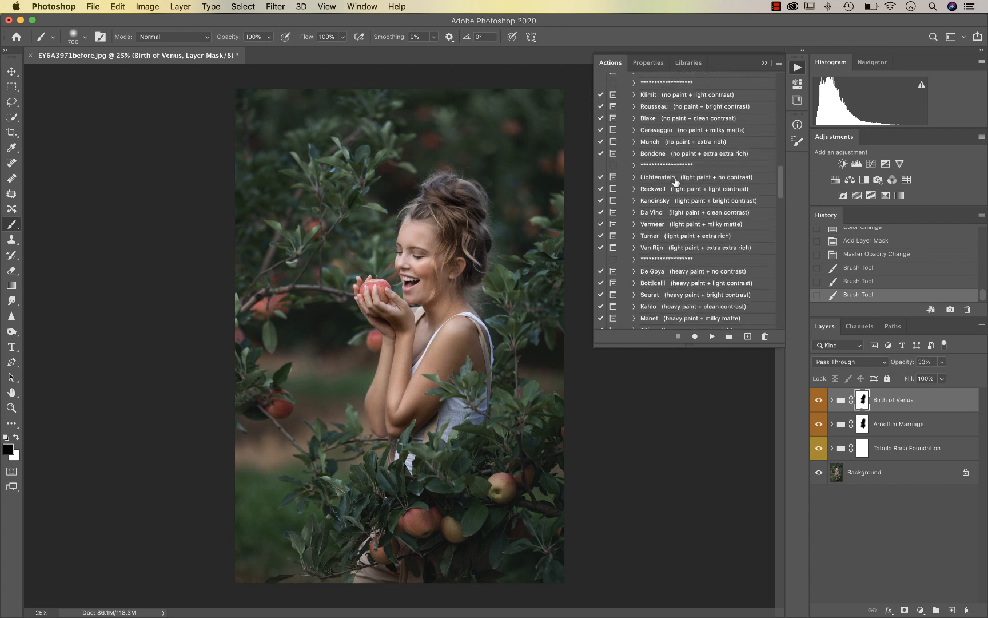
{"action": "left_click", "coordinate": [650, 309]}
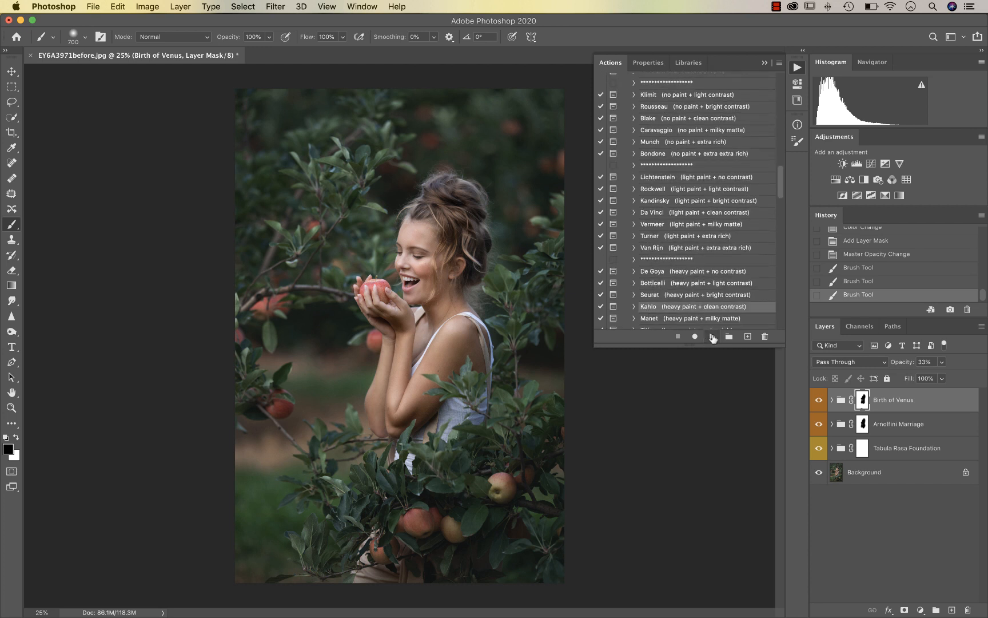
{"action": "left_click", "coordinate": [712, 337]}
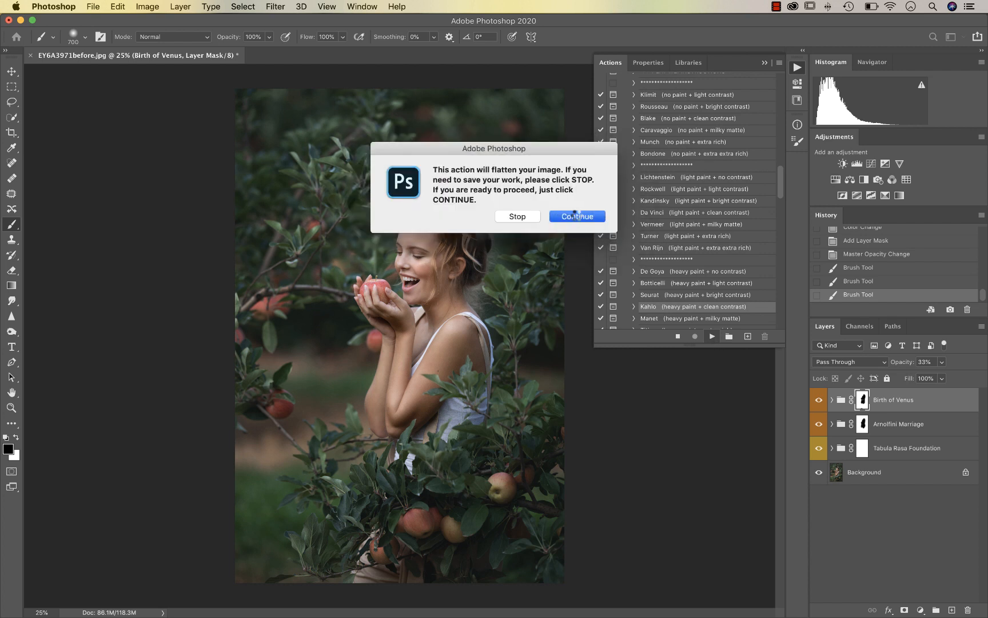
{"action": "left_click", "coordinate": [577, 216]}
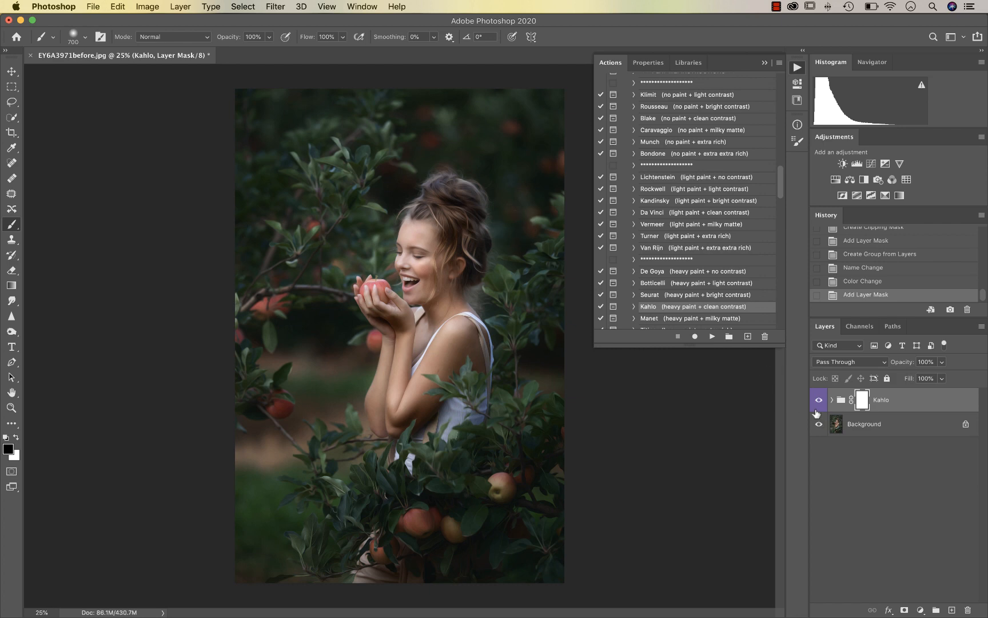
- Compare the Kahlo group's effect off and on, and lower the group's opacity to 85%
{"action": "left_click", "coordinate": [818, 400]}
{"action": "left_click", "coordinate": [818, 399]}
{"action": "left_click", "coordinate": [818, 400]}
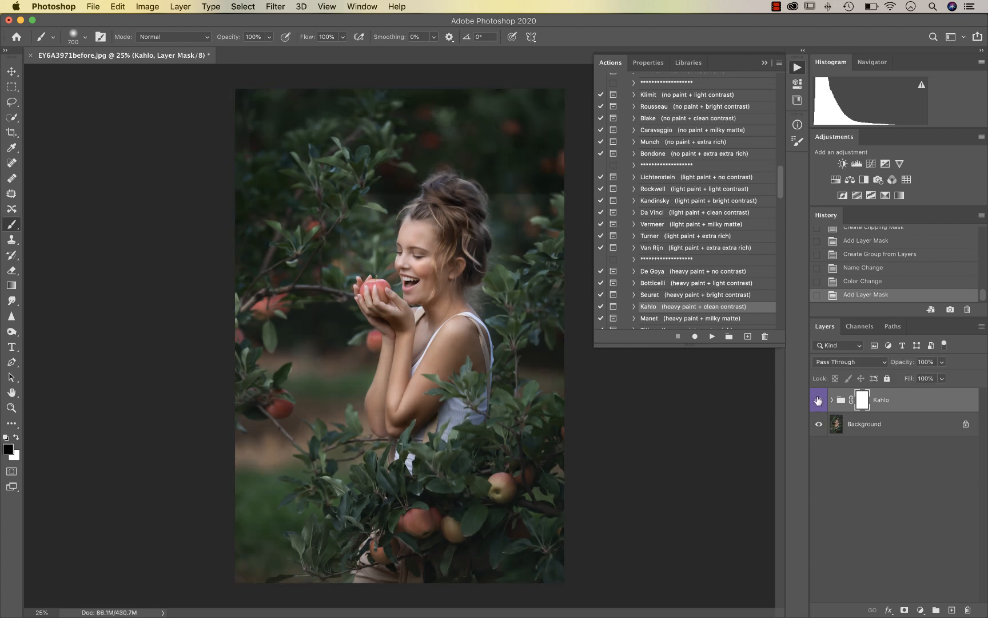
{"action": "left_click", "coordinate": [818, 400]}
{"action": "left_click", "coordinate": [818, 400]}
{"action": "left_click", "coordinate": [818, 400]}
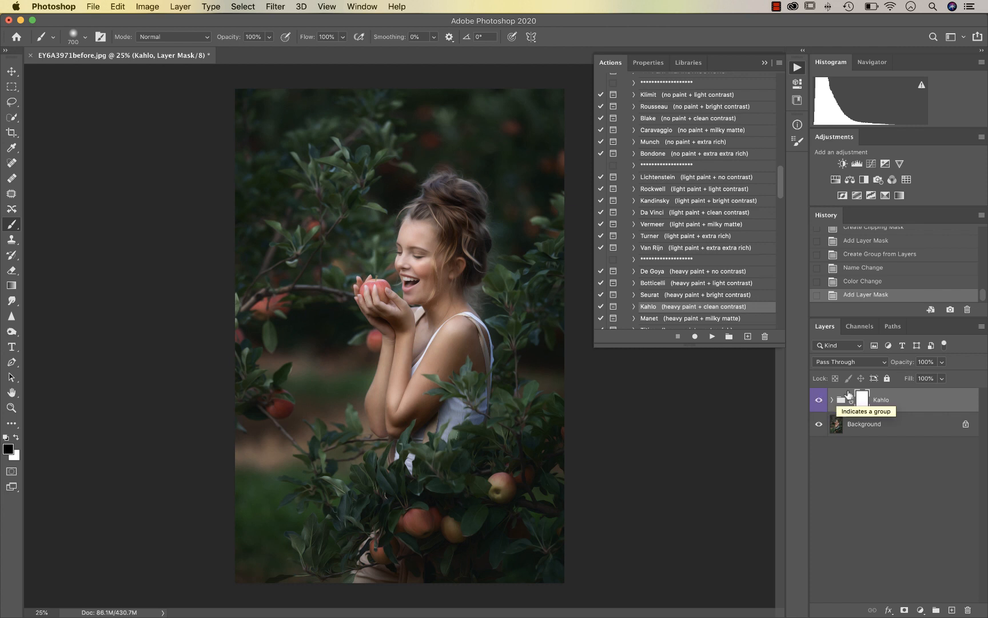
{"action": "left_click", "coordinate": [941, 362]}
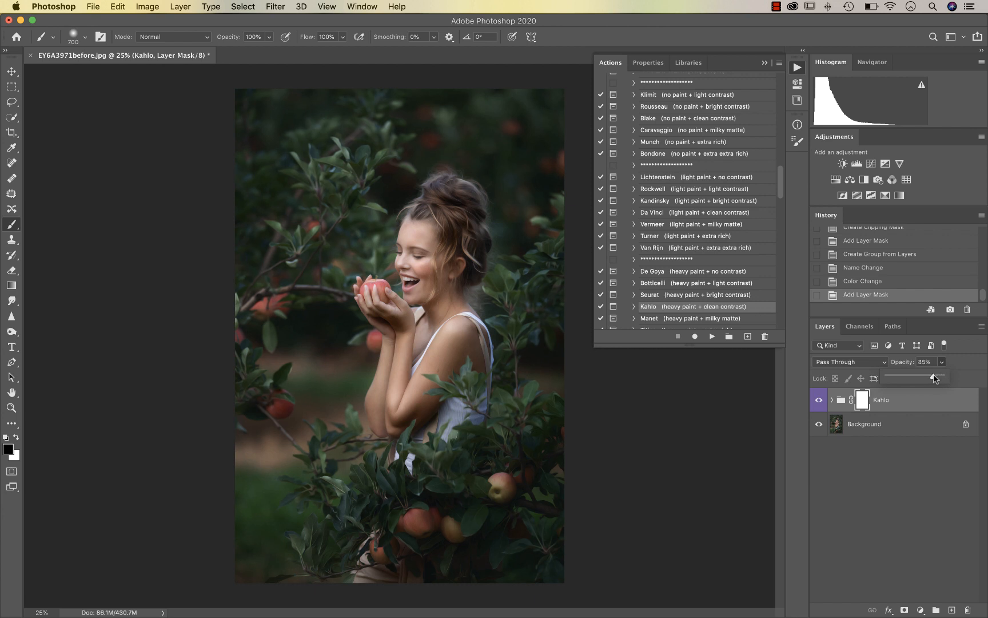
{"action": "left_click_drag", "start_coordinate": [934, 378], "coordinate": [934, 378]}
- Mask the Kahlo texture off the girl in black with a size 700 brush at 100% opacity
{"action": "left_click", "coordinate": [861, 396]}
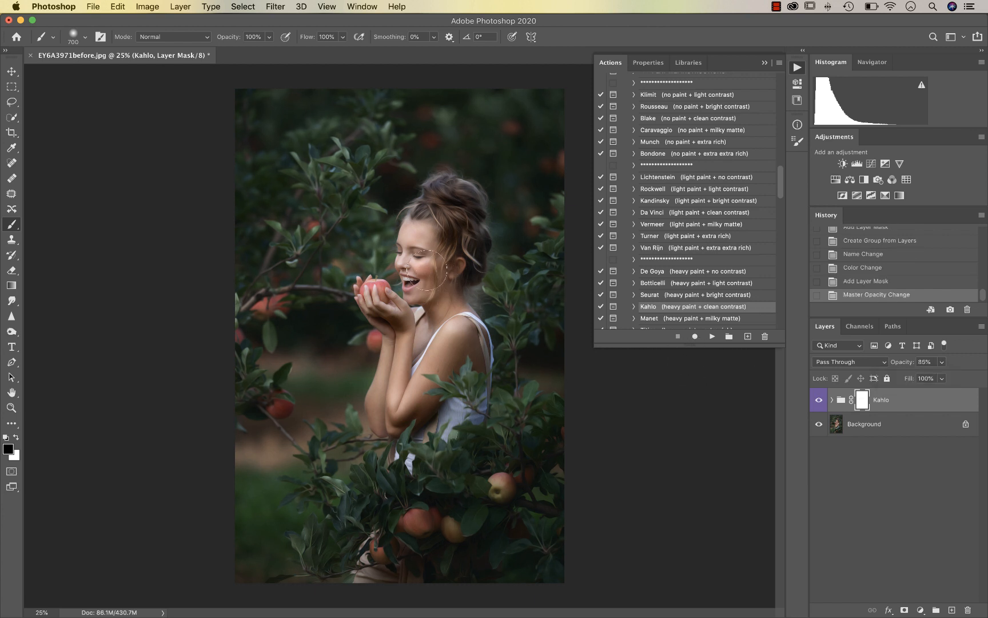
{"action": "left_click", "coordinate": [436, 223]}
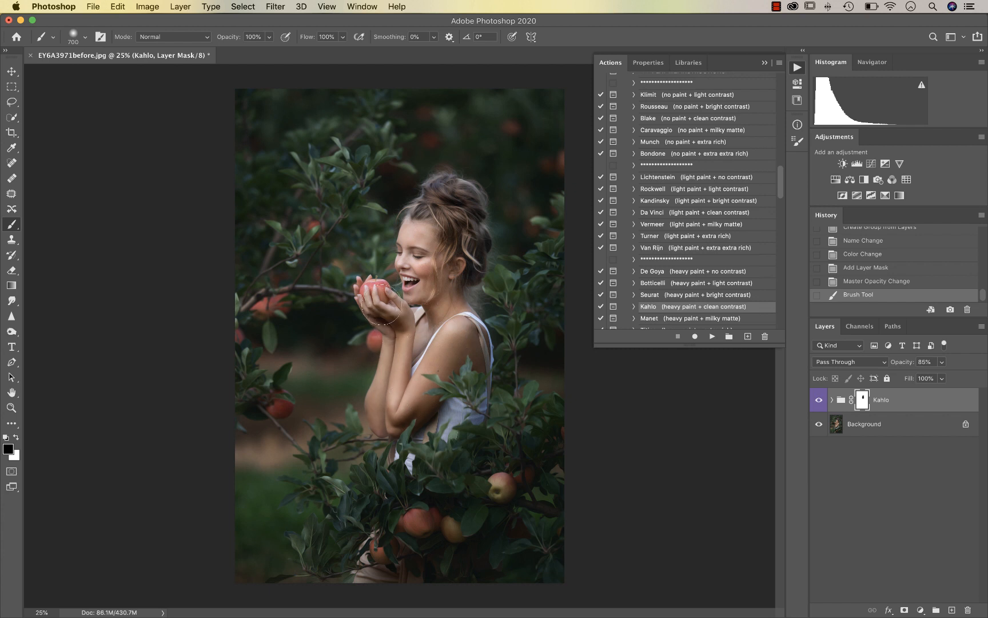
{"action": "mouse_move", "coordinate": [443, 326]}
{"action": "left_mouse_down"}
{"action": "mouse_move", "coordinate": [434, 406]}
{"action": "mouse_move", "coordinate": [465, 366]}
{"action": "mouse_move", "coordinate": [457, 357]}
{"action": "left_mouse_up"}
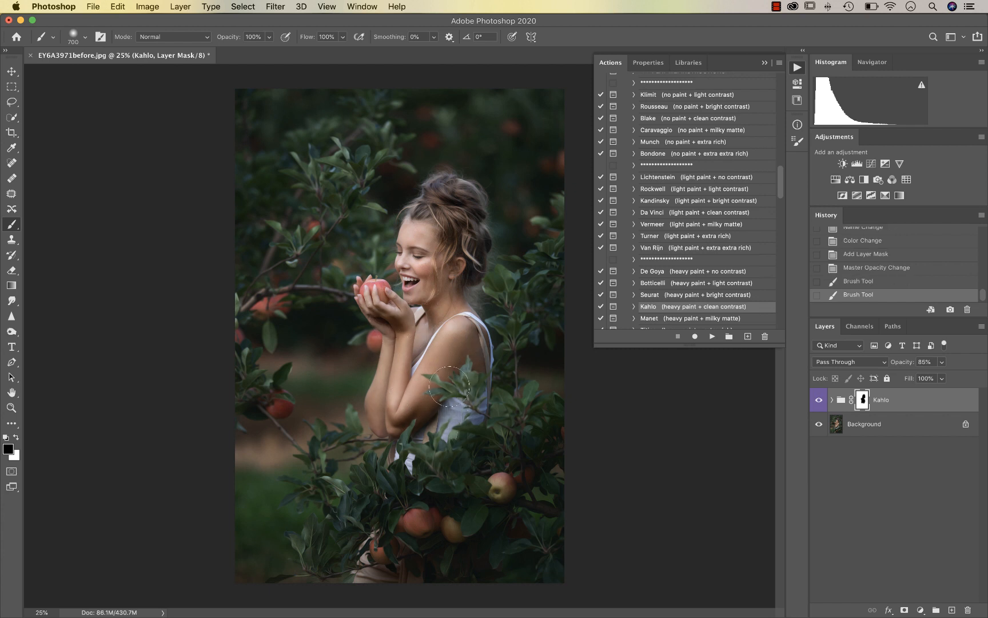
- Partly mask the Kahlo texture over the apples and leaves around the girl with the brush at 51% opacity
{"action": "key", "text": "super+equal"}
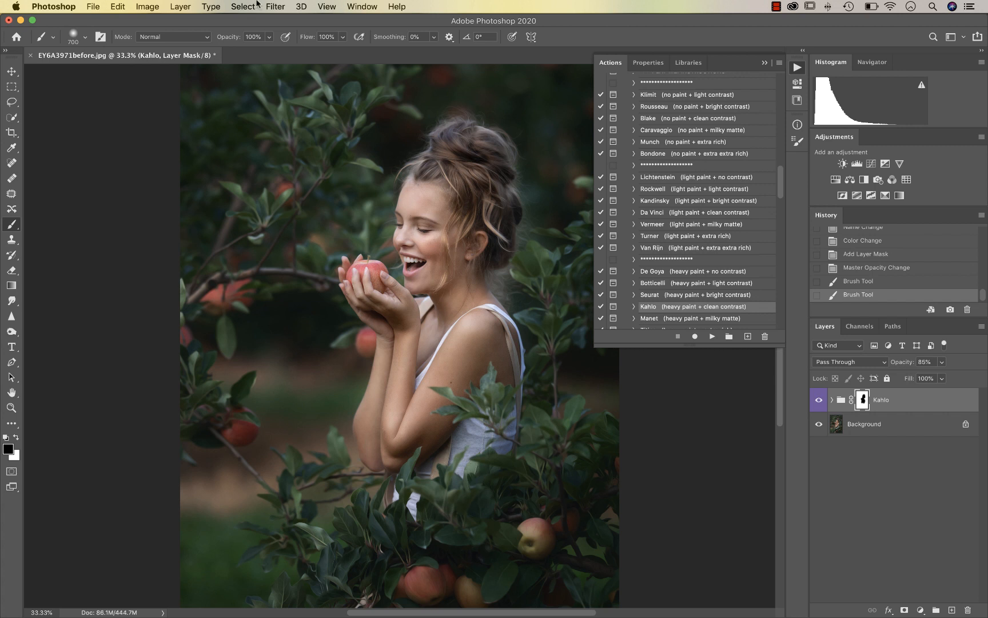
{"action": "left_click_drag", "start_coordinate": [269, 39], "coordinate": [243, 52]}
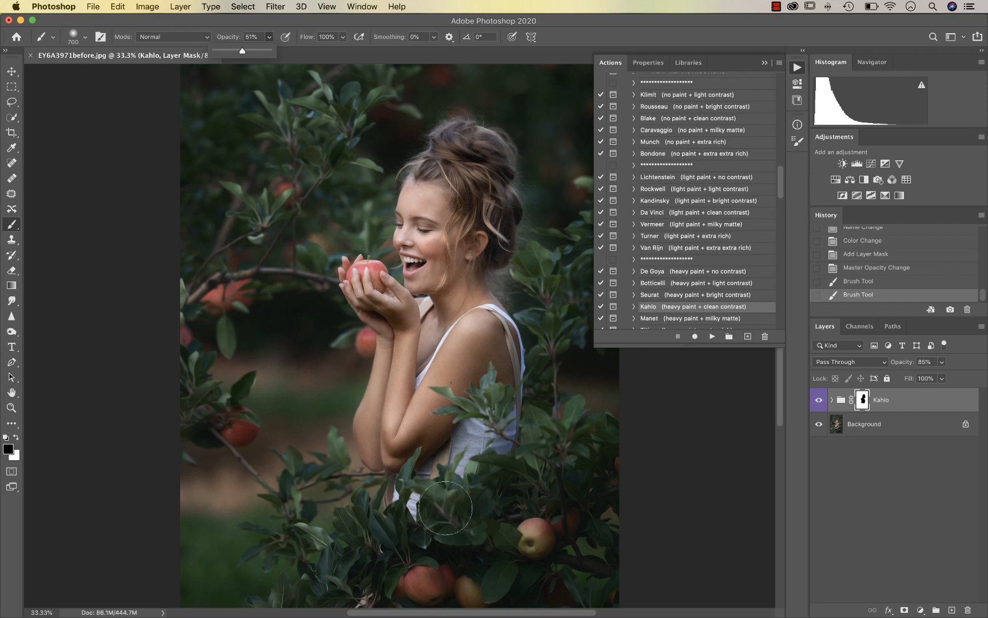
{"action": "scroll", "coordinate": [446, 508], "scroll_direction": "down", "scroll_amount": 1}
{"action": "left_click", "coordinate": [424, 568]}
{"action": "mouse_move", "coordinate": [480, 568]}
{"action": "left_mouse_down"}
{"action": "mouse_move", "coordinate": [476, 580]}
{"action": "mouse_move", "coordinate": [521, 523]}
{"action": "left_mouse_up"}
{"action": "left_click", "coordinate": [529, 517]}
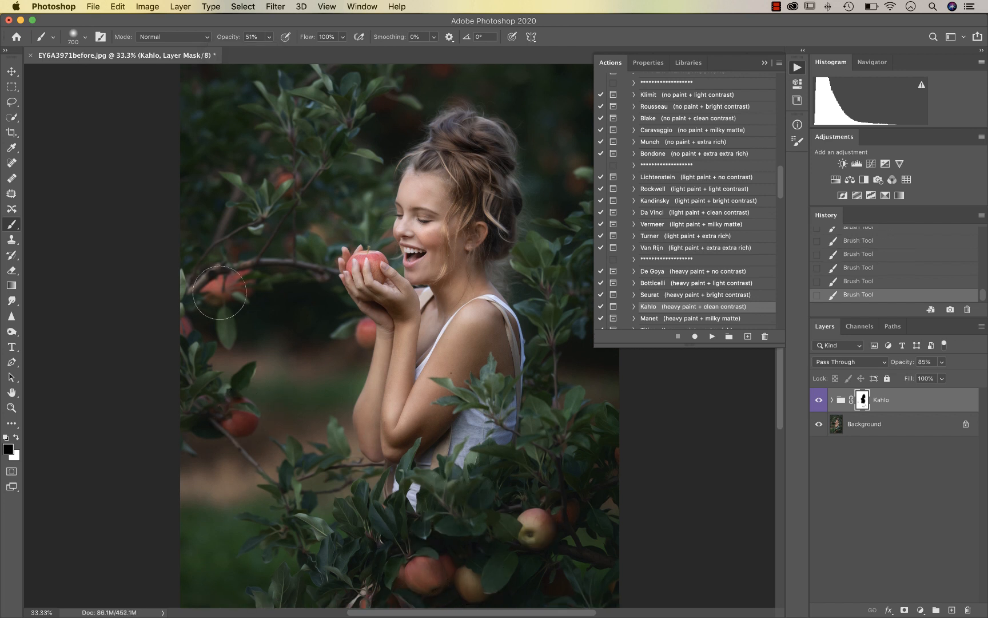
{"action": "key", "text": "super+minus"}
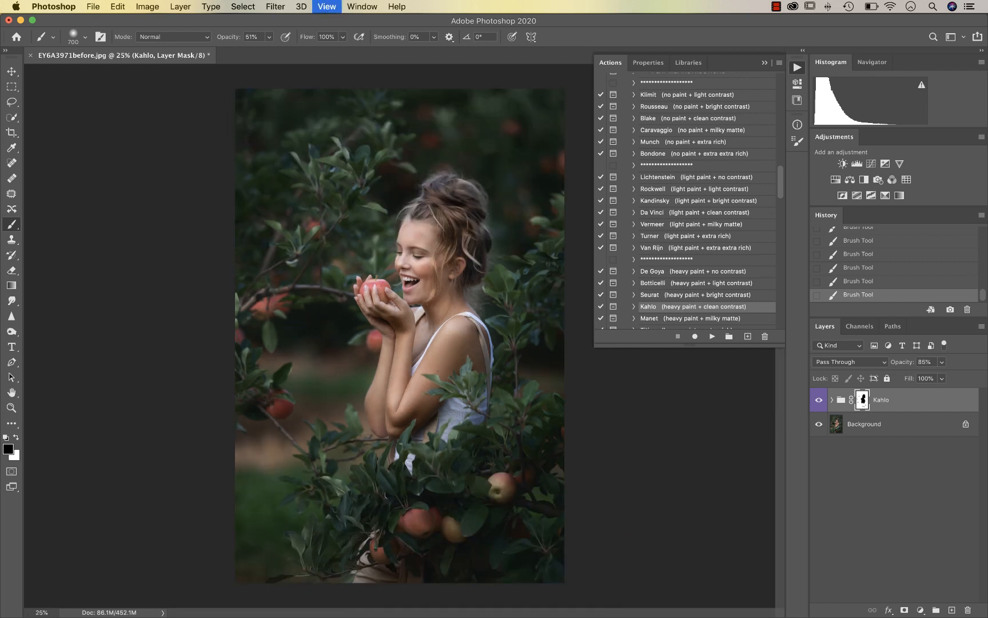
{"action": "left_click_drag", "start_coordinate": [336, 540], "coordinate": [315, 543]}
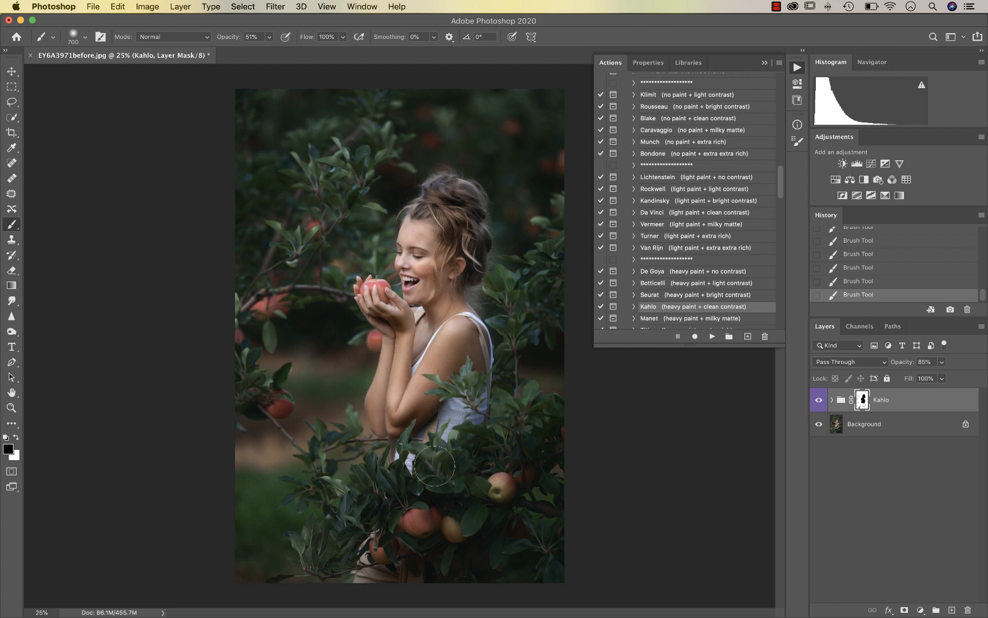
{"action": "left_click_drag", "start_coordinate": [436, 466], "coordinate": [473, 451]}
- Compare the image with the masked Kahlo group off and on
{"action": "left_click", "coordinate": [819, 401]}
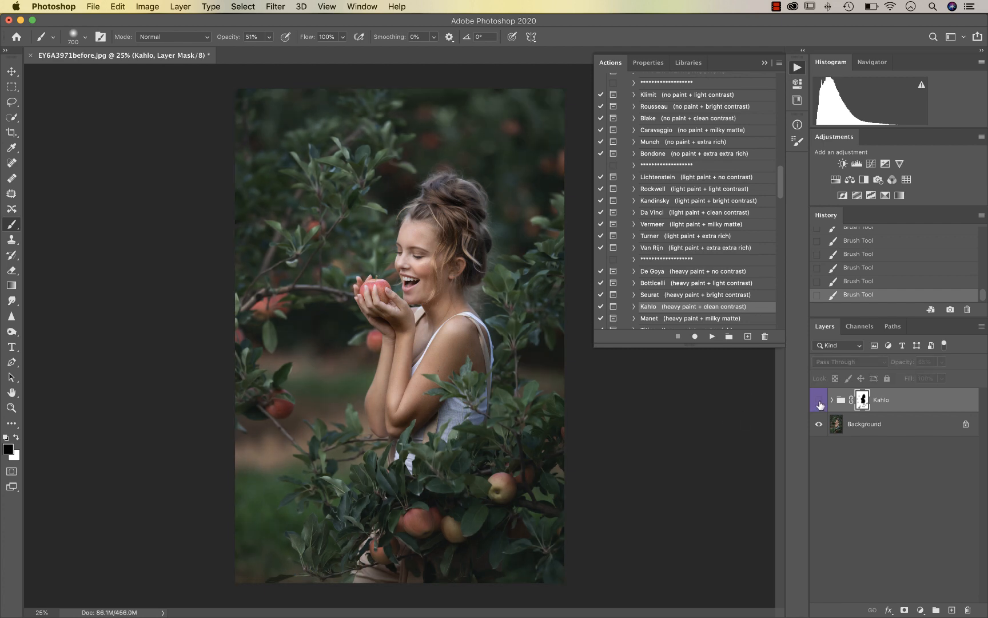
{"action": "left_click", "coordinate": [819, 400]}
{"action": "left_click", "coordinate": [819, 400]}
{"action": "left_click", "coordinate": [819, 400]}
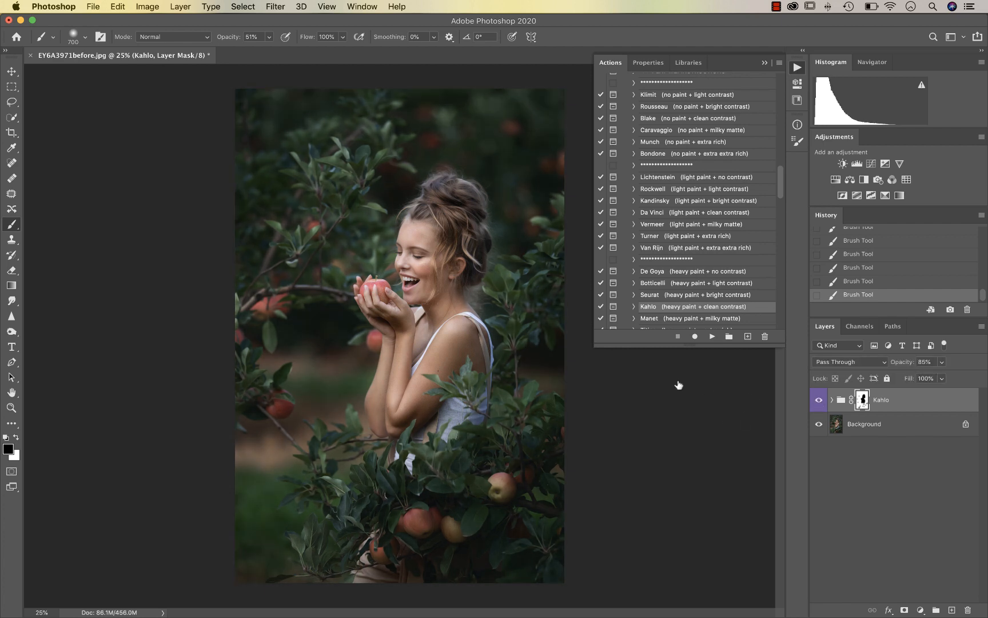
- Run the Tack Sharp Details Brush action from the Finishing Brushes section
{"action": "key", "text": "super+equal"}
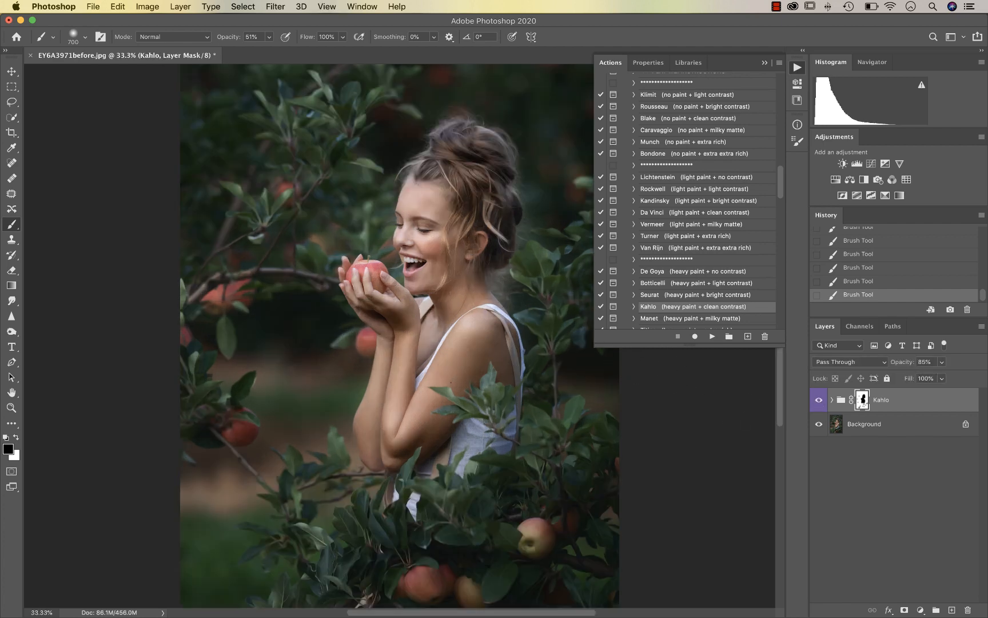
{"action": "scroll", "coordinate": [697, 280], "scroll_direction": "down", "scroll_amount": 5}
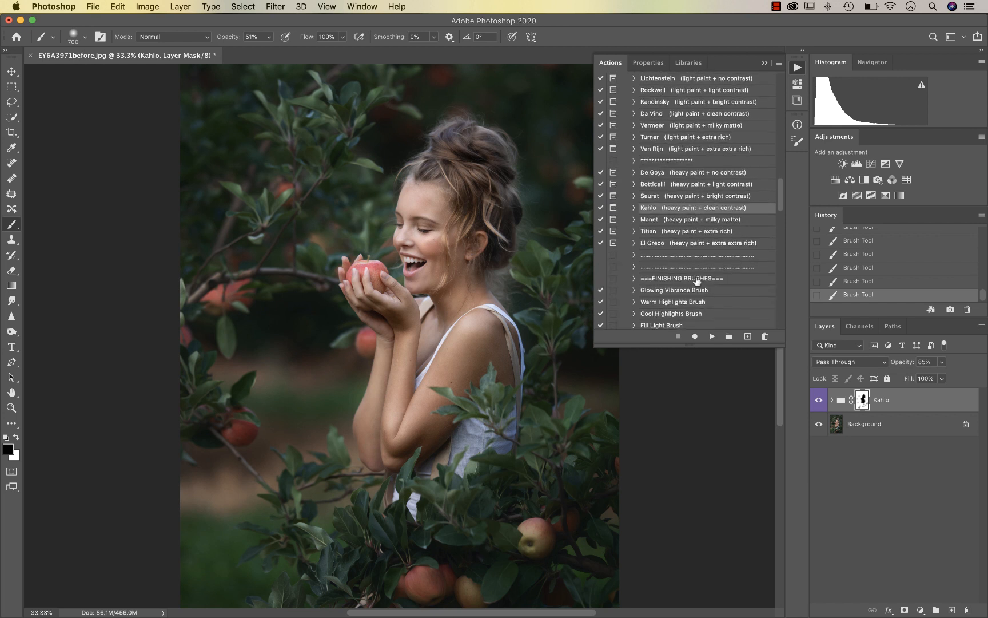
{"action": "scroll", "coordinate": [697, 280], "scroll_direction": "down", "scroll_amount": 4}
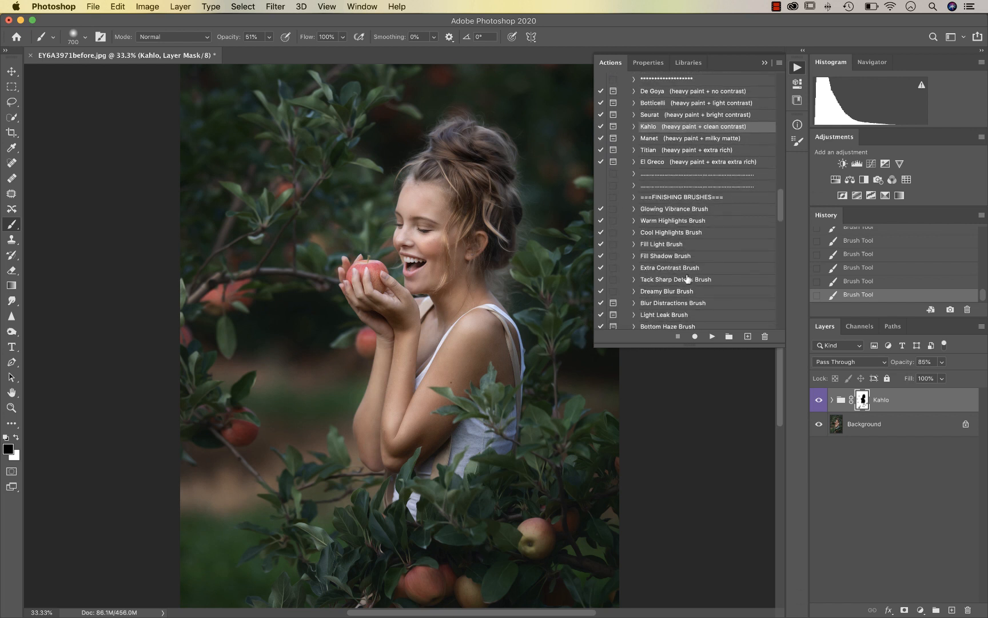
{"action": "left_click", "coordinate": [680, 280]}
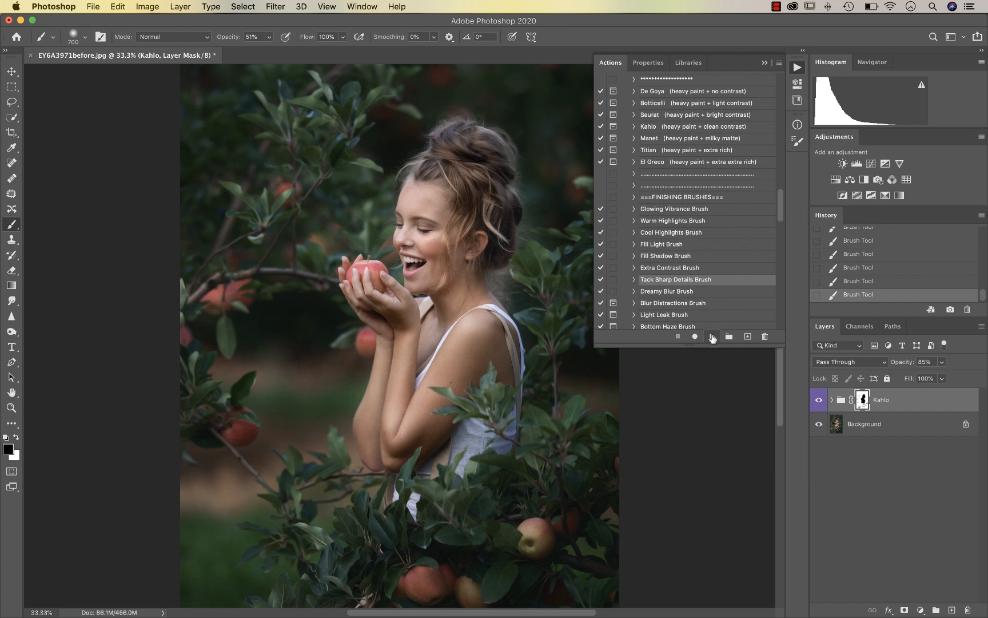
{"action": "left_click", "coordinate": [712, 337]}
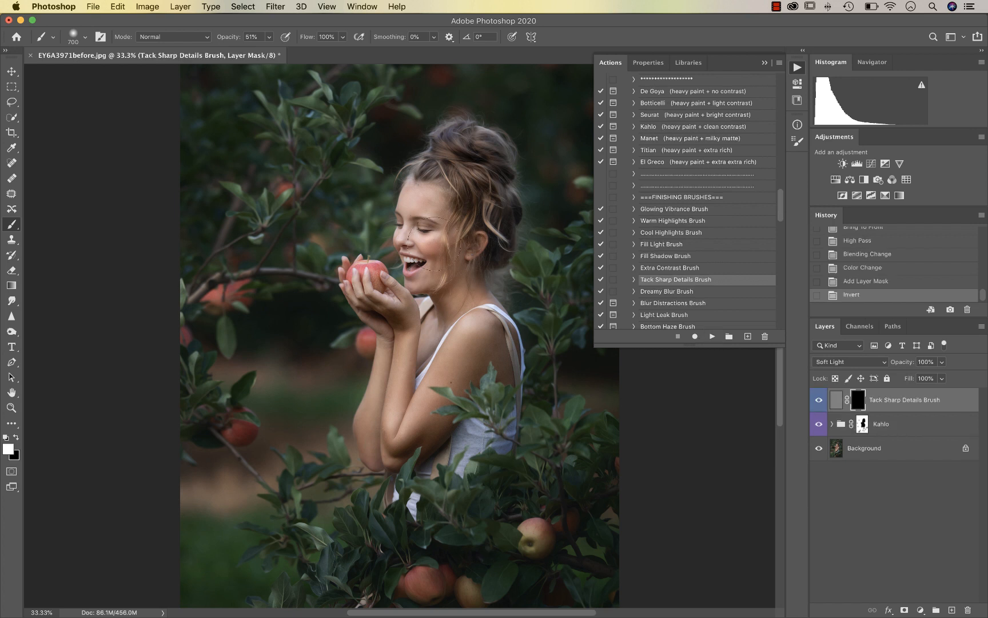
- Paint the Tack Sharp Details effect in white over the girl's face and hands with the brush at 100% opacity
{"action": "left_click", "coordinate": [268, 37]}
{"action": "left_click_drag", "start_coordinate": [272, 51], "coordinate": [303, 53]}
{"action": "left_click", "coordinate": [435, 264]}
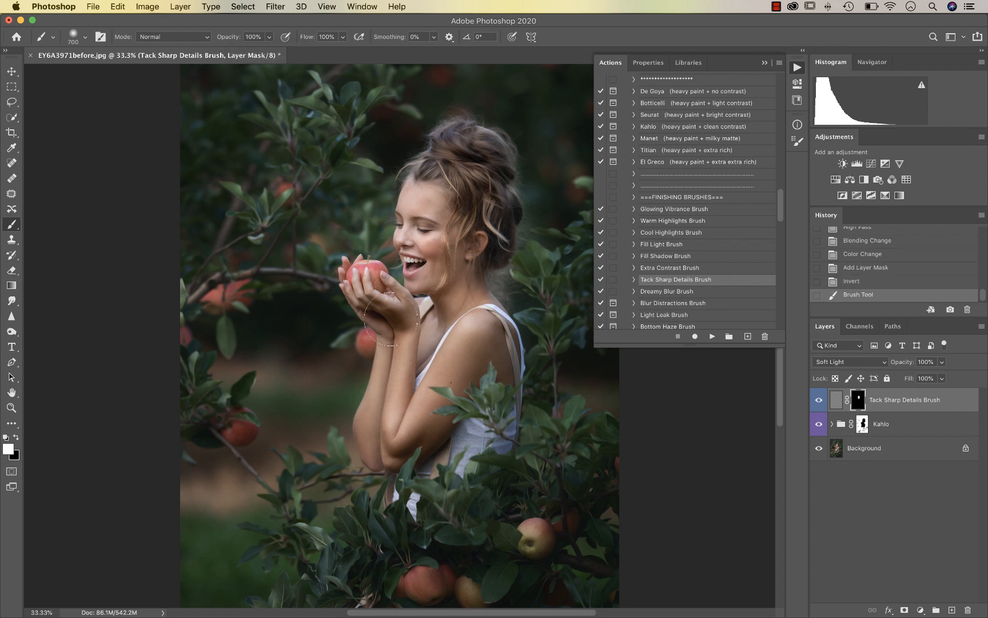
{"action": "mouse_move", "coordinate": [382, 300]}
{"action": "left_mouse_down"}
{"action": "mouse_move", "coordinate": [425, 246]}
{"action": "mouse_move", "coordinate": [423, 214]}
{"action": "left_mouse_up"}
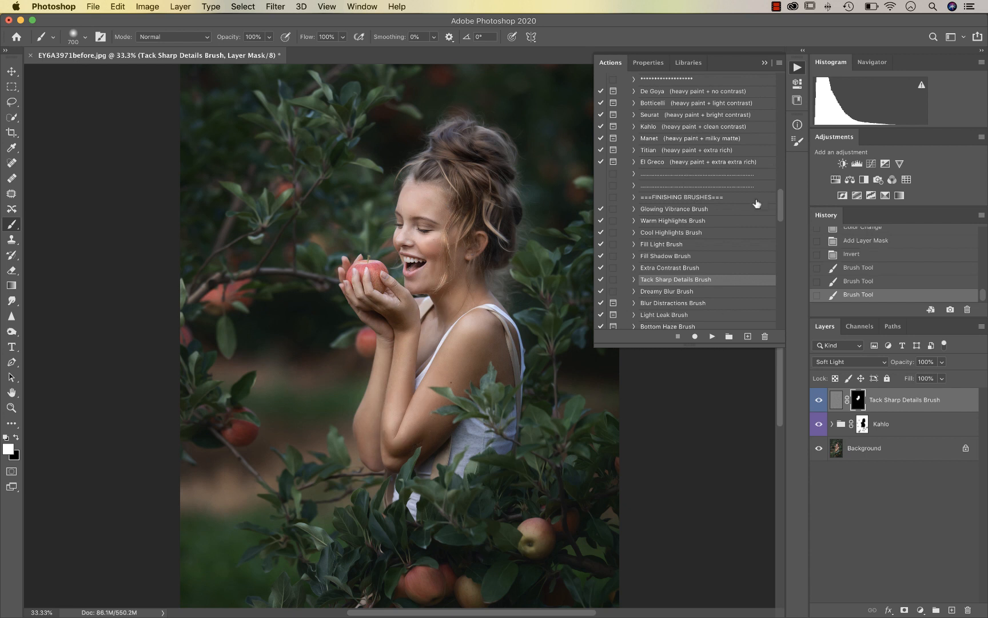
- Run the Discover the Details action from the Finishing Touches section and let it flatten the image
{"action": "scroll", "coordinate": [755, 204], "scroll_direction": "down", "scroll_amount": 5}
{"action": "scroll", "coordinate": [755, 205], "scroll_direction": "down", "scroll_amount": 1}
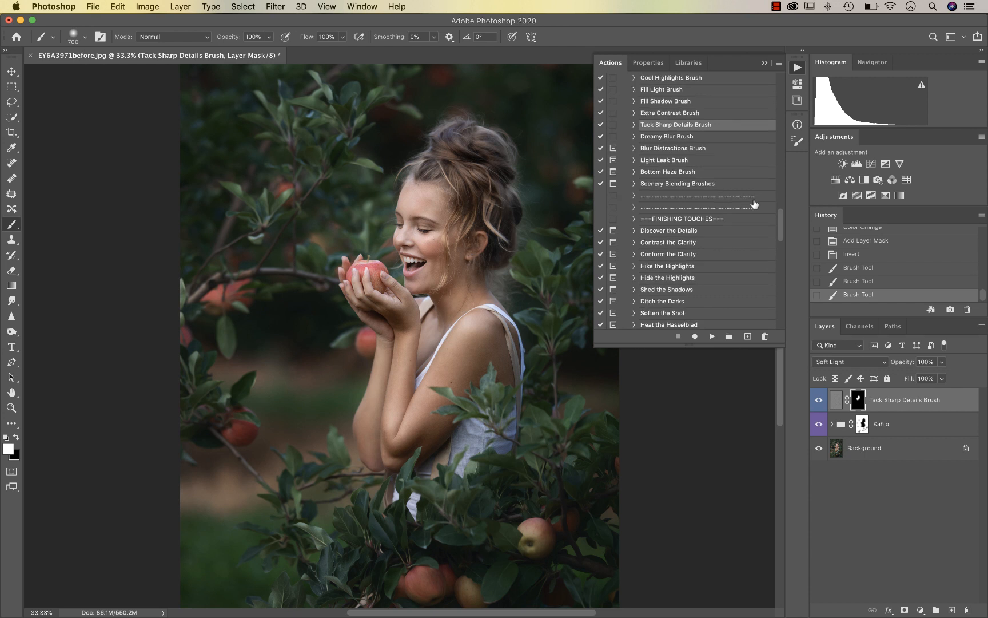
{"action": "left_click", "coordinate": [697, 231]}
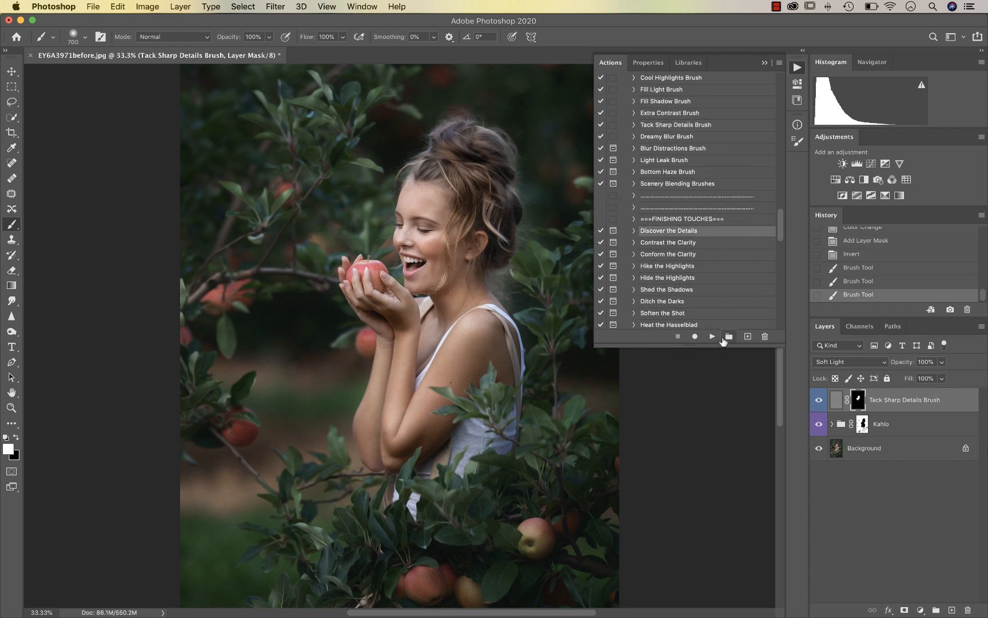
{"action": "left_click", "coordinate": [712, 338]}
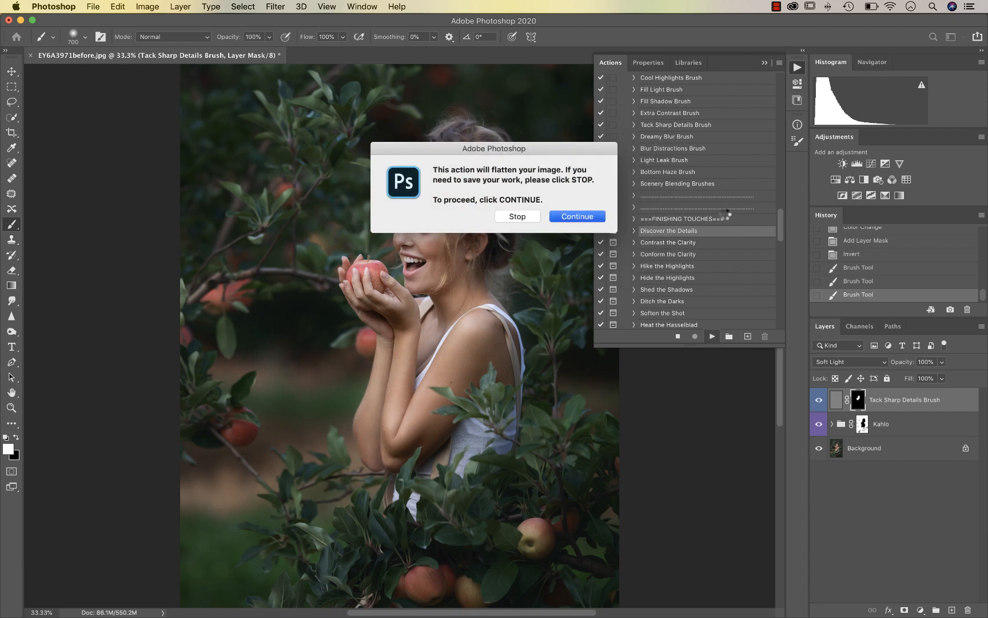
{"action": "key", "text": "Return"}
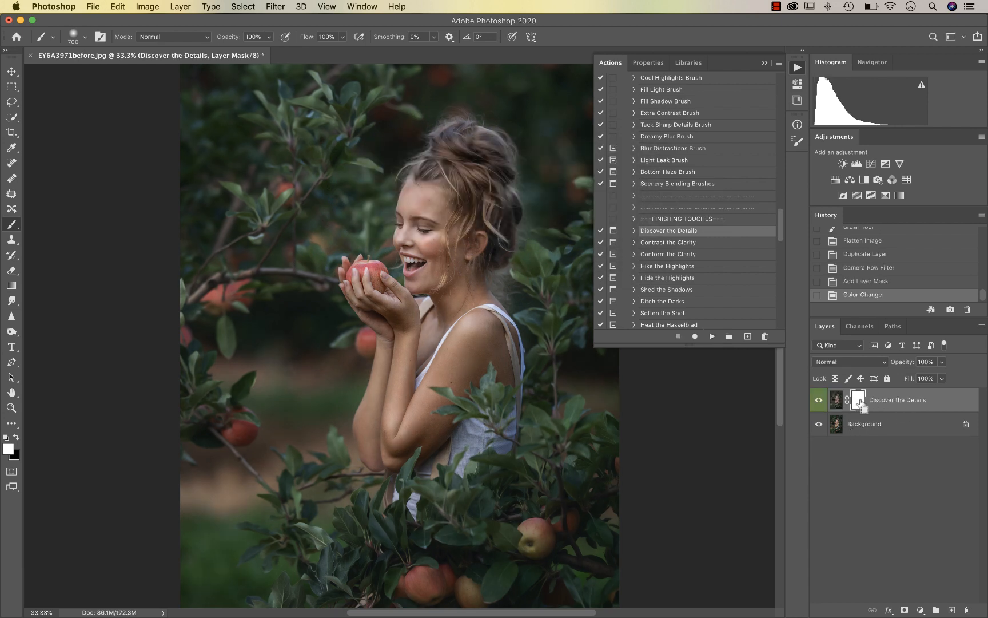
- Invert the Discover the Details mask and reveal the effect on the girl's face and upper body in white with a size 500 brush
{"action": "key", "text": "super+i"}
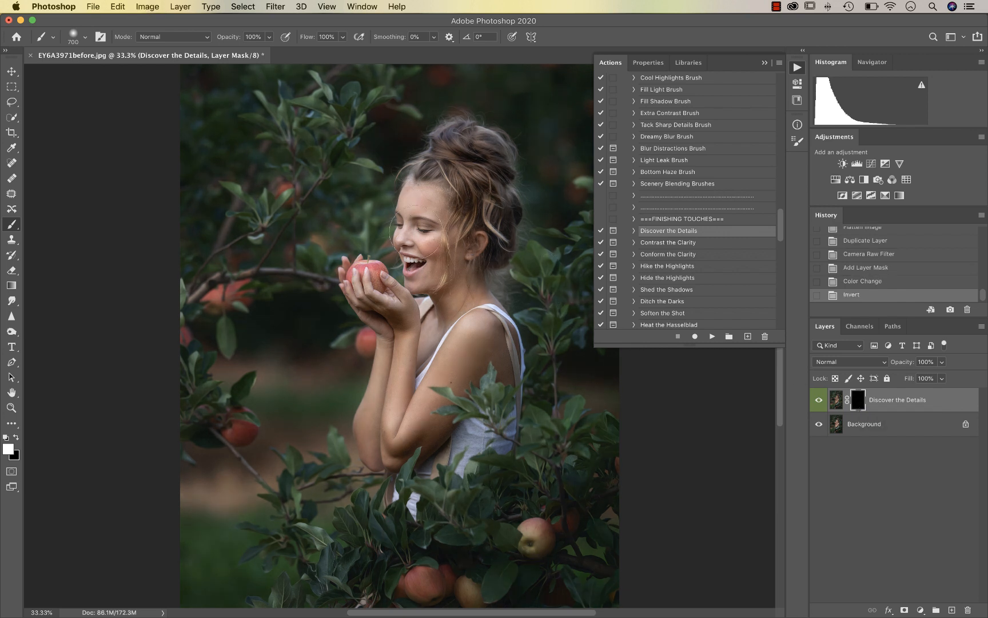
{"action": "key", "text": "bracketleft"}
{"action": "key", "text": "bracketleft"}
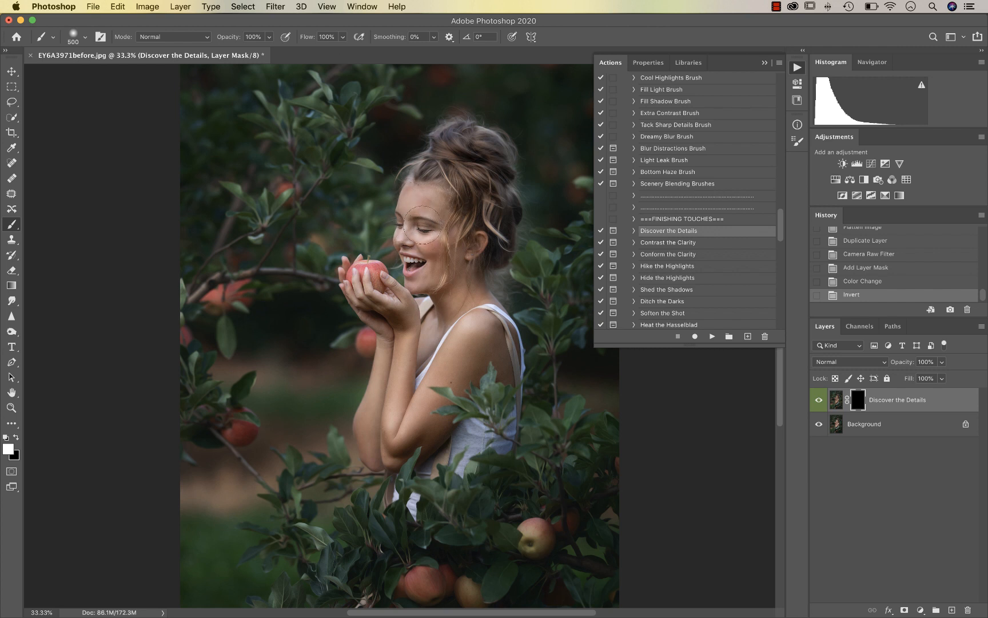
{"action": "mouse_move", "coordinate": [444, 266]}
{"action": "left_mouse_down"}
{"action": "mouse_move", "coordinate": [449, 314]}
{"action": "mouse_move", "coordinate": [429, 343]}
{"action": "mouse_move", "coordinate": [438, 366]}
{"action": "left_mouse_up"}
{"action": "left_click_drag", "start_coordinate": [478, 332], "coordinate": [479, 333]}
- Paint the Discover the Details effect back out of the girl's arm and shoulder in black, and restore white as the foreground colour
{"action": "key", "text": "x"}
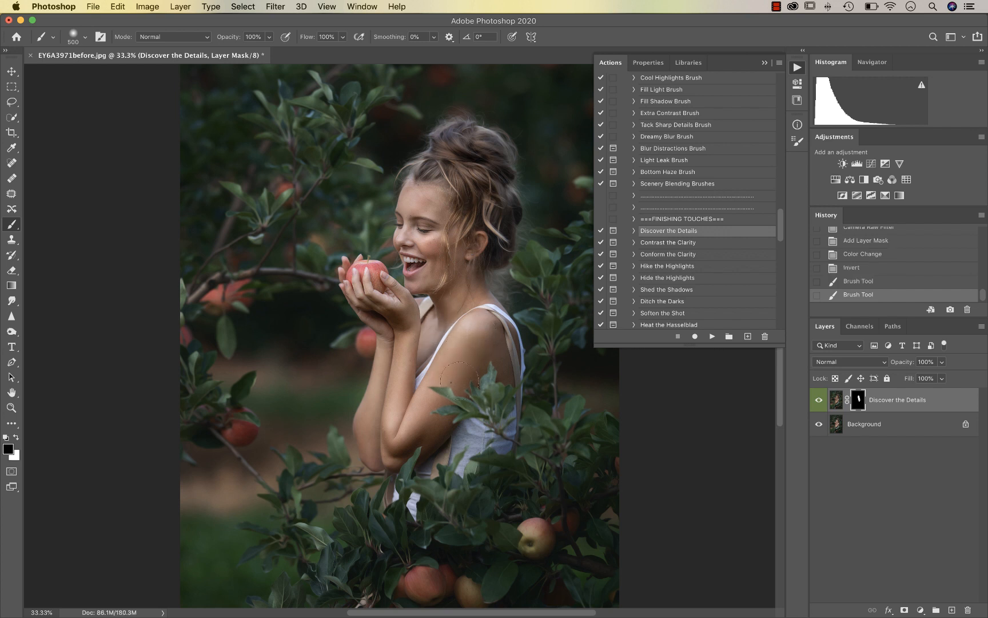
{"action": "left_click_drag", "start_coordinate": [406, 317], "coordinate": [418, 309]}
{"action": "key", "text": "x"}
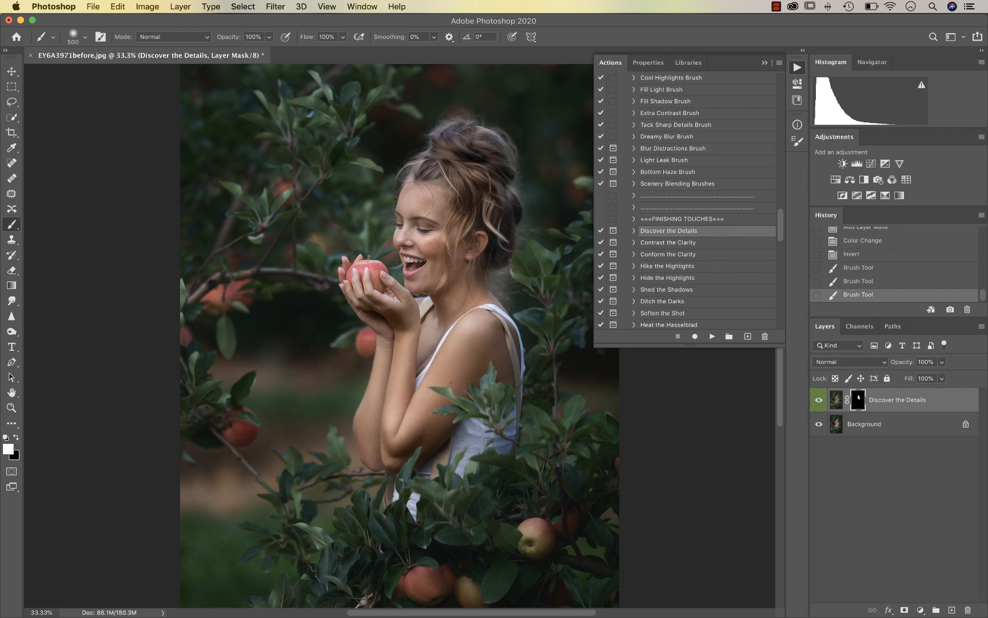
- Refine the Discover the Details mask over the girl's face with white and black brush dabs, and restore white as the foreground colour
{"action": "left_click", "coordinate": [414, 200]}
{"action": "key", "text": "x"}
{"action": "left_click", "coordinate": [416, 200]}
{"action": "left_click", "coordinate": [429, 201]}
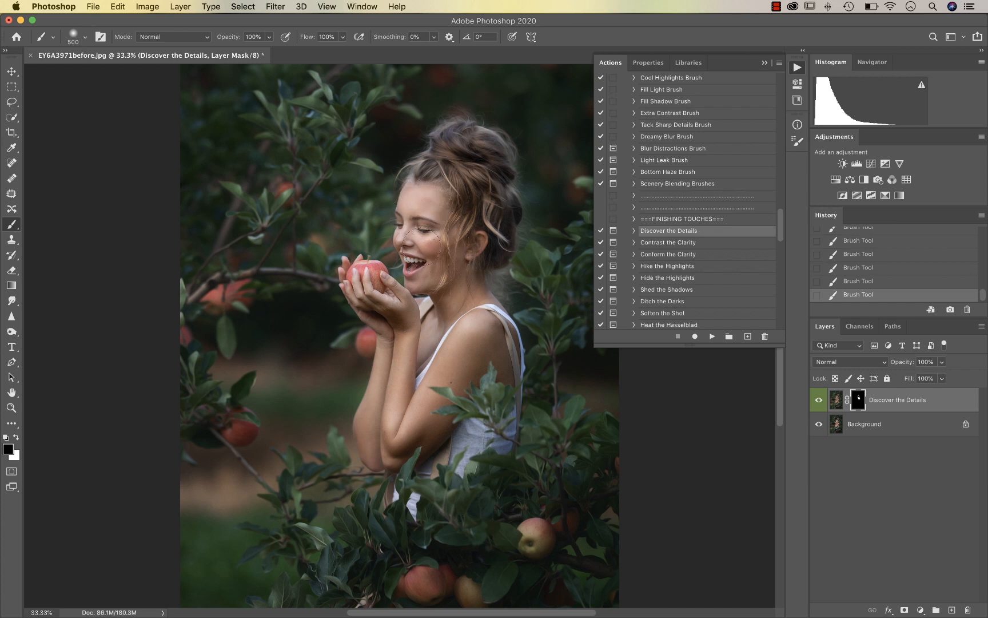
{"action": "key", "text": "x"}
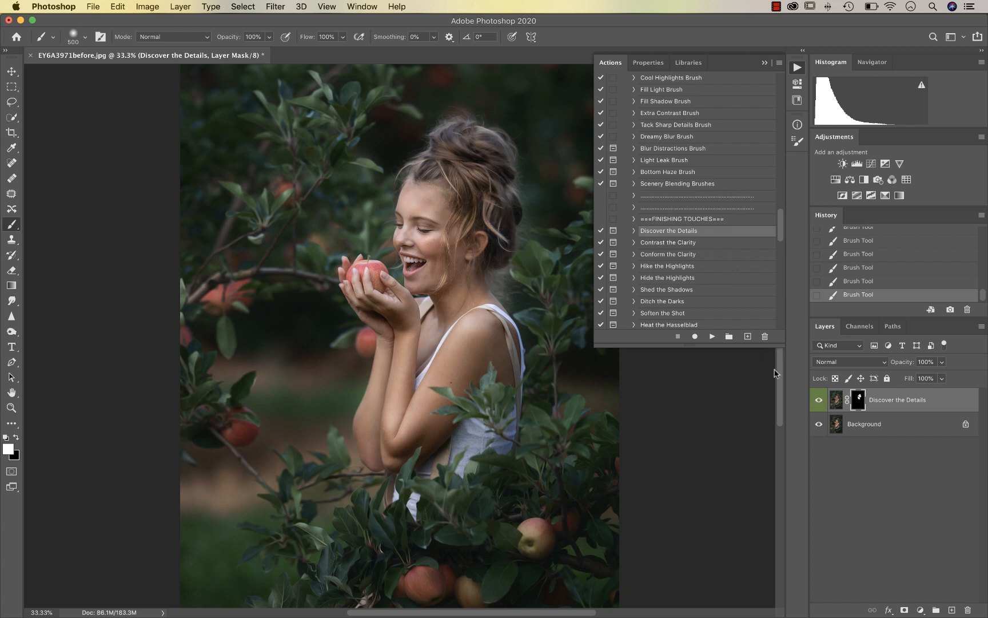
- Lower the Discover the Details layer's opacity to 64% and compare the image with and without the effect
{"action": "left_click", "coordinate": [821, 401]}
{"action": "left_click", "coordinate": [824, 404]}
{"action": "left_click", "coordinate": [941, 361]}
{"action": "left_click_drag", "start_coordinate": [944, 376], "coordinate": [924, 378]}
{"action": "left_click", "coordinate": [821, 403]}
{"action": "left_click", "coordinate": [821, 403]}
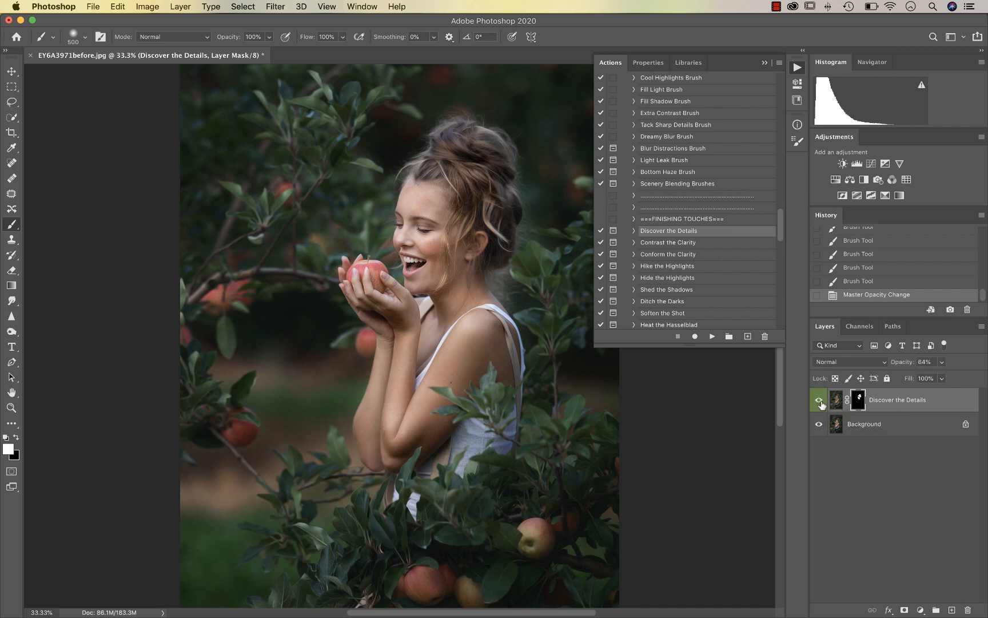
- Run the Brunette Vignette action from the Finishing Vignettes section and compare the whole image with and without it
{"action": "scroll", "coordinate": [662, 241], "scroll_direction": "down", "scroll_amount": 6}
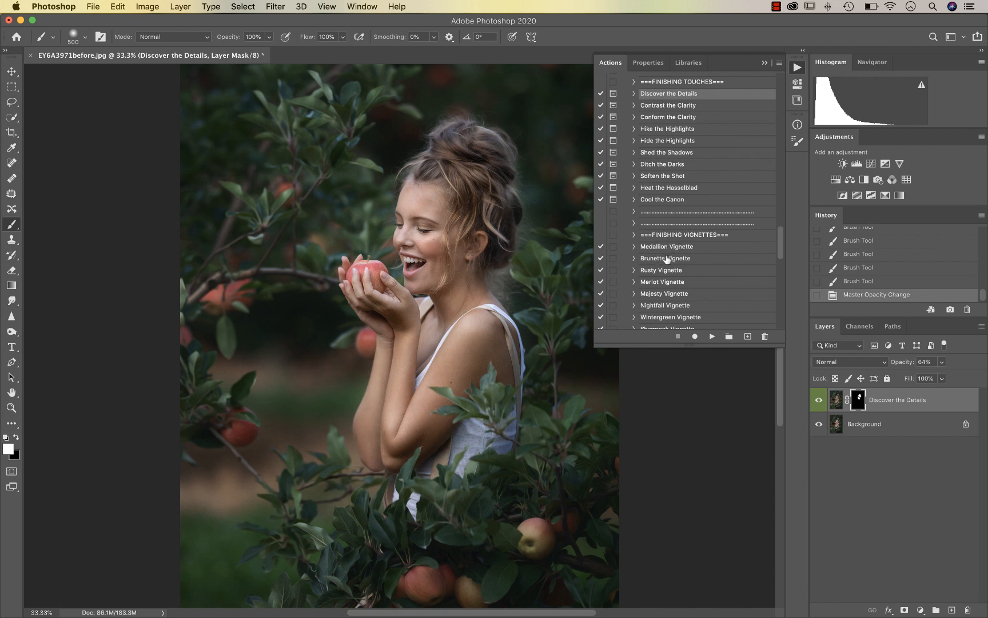
{"action": "left_click", "coordinate": [667, 259]}
{"action": "left_click", "coordinate": [712, 337]}
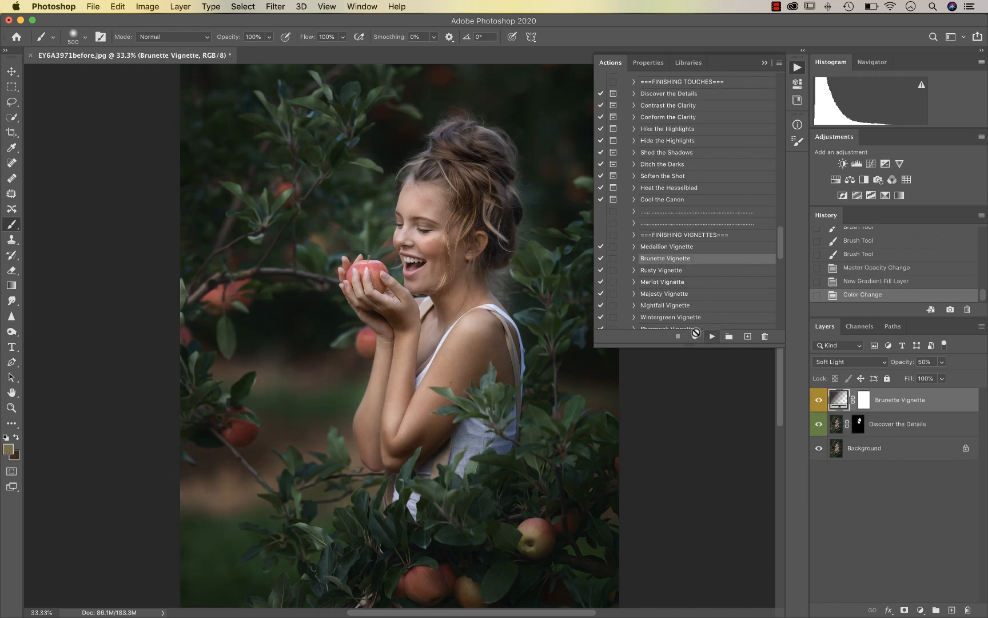
{"action": "key", "text": "super+minus"}
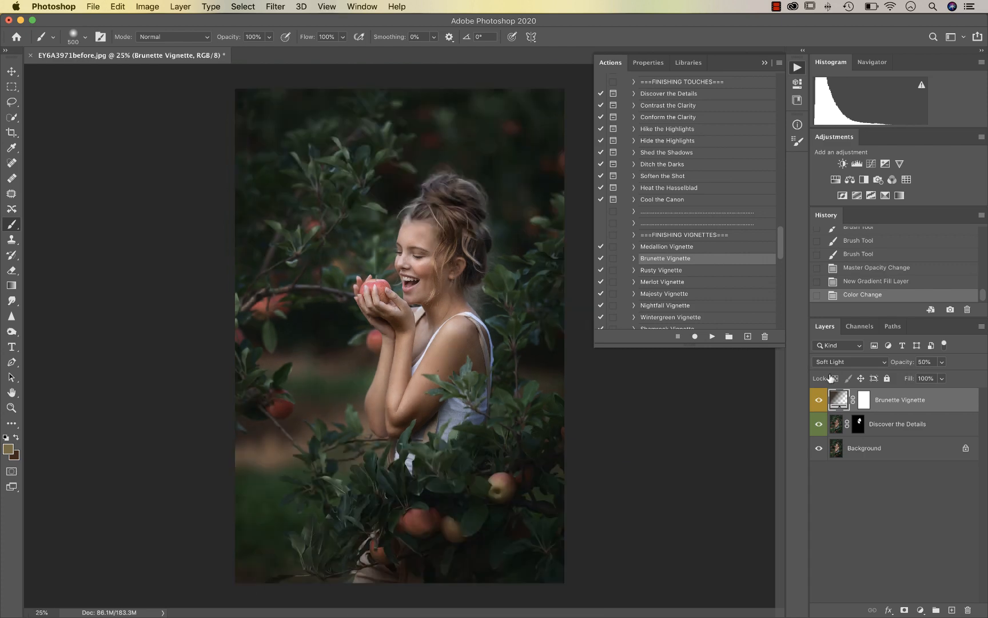
{"action": "left_click", "coordinate": [819, 400]}
{"action": "left_click", "coordinate": [819, 400]}
- Mask the Brunette Vignette off the girl in black with a size 1200 brush, and lower the layer's opacity to 40%
{"action": "left_click", "coordinate": [864, 400]}
{"action": "key", "text": "d"}
{"action": "key", "text": "bracketright"}
{"action": "key", "text": "bracketright"}
{"action": "key", "text": "bracketright"}
{"action": "key", "text": "bracketright"}
{"action": "key", "text": "bracketright"}
{"action": "key", "text": "bracketright"}
{"action": "key", "text": "bracketright"}
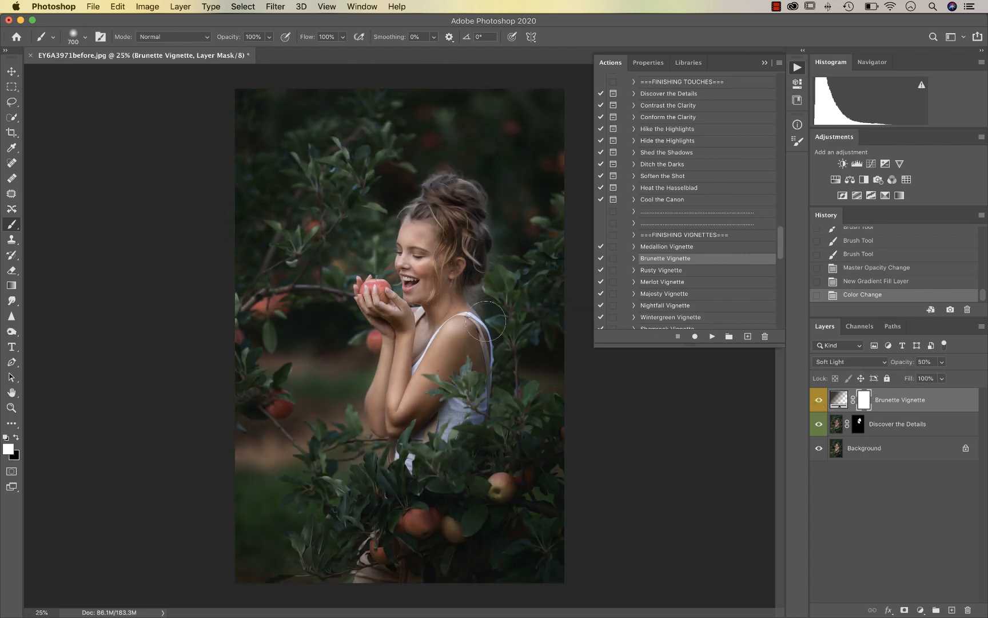
{"action": "key", "text": "x"}
{"action": "left_click_drag", "start_coordinate": [440, 378], "coordinate": [458, 377]}
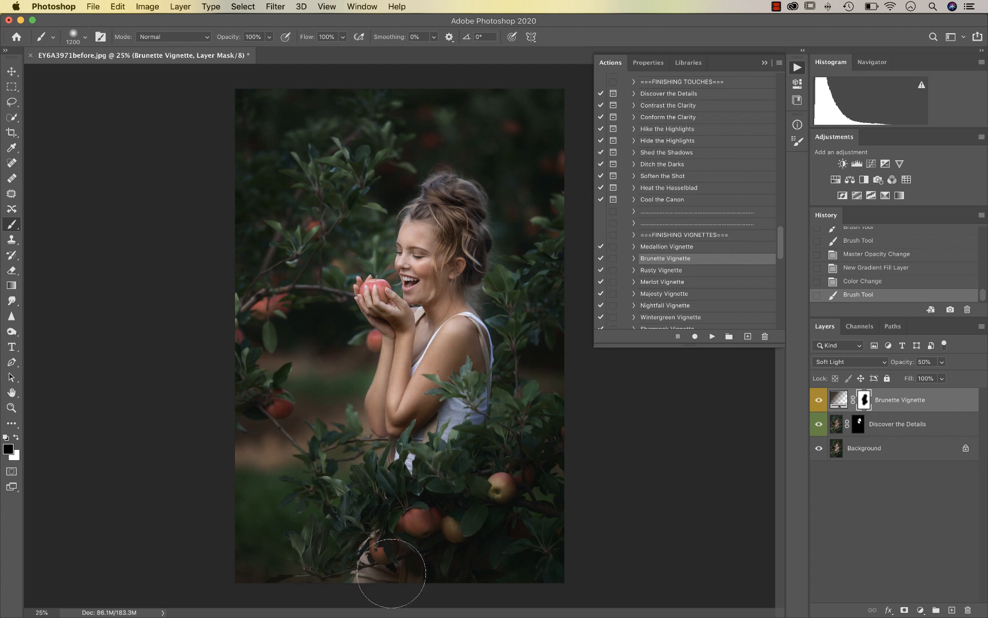
{"action": "mouse_move", "coordinate": [426, 458]}
{"action": "left_mouse_down"}
{"action": "mouse_move", "coordinate": [466, 313]}
{"action": "mouse_move", "coordinate": [380, 415]}
{"action": "mouse_move", "coordinate": [434, 224]}
{"action": "mouse_move", "coordinate": [457, 203]}
{"action": "left_mouse_up"}
{"action": "left_click", "coordinate": [941, 361]}
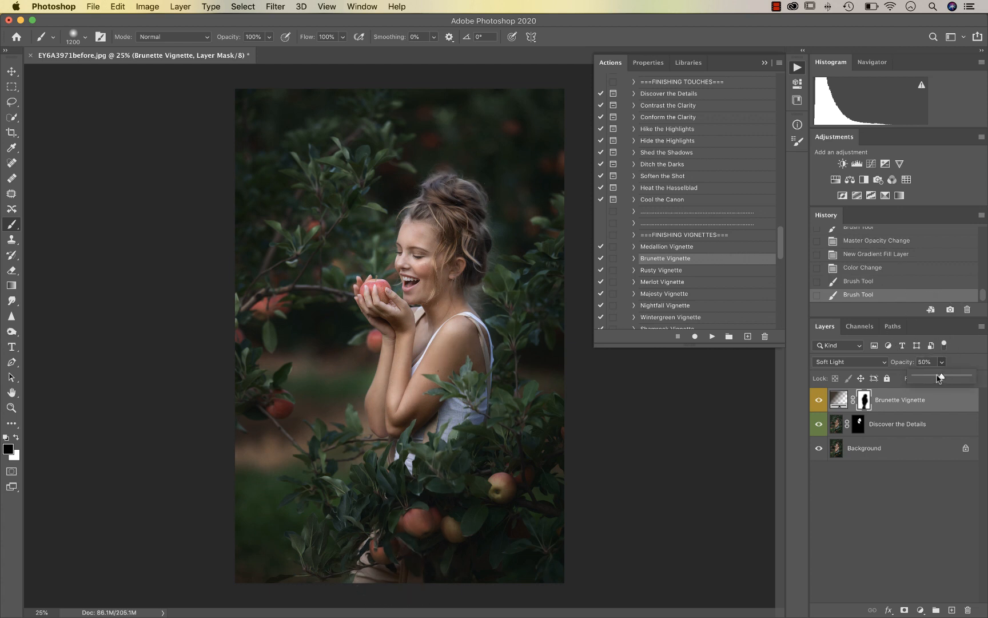
{"action": "left_click_drag", "start_coordinate": [937, 376], "coordinate": [935, 376]}
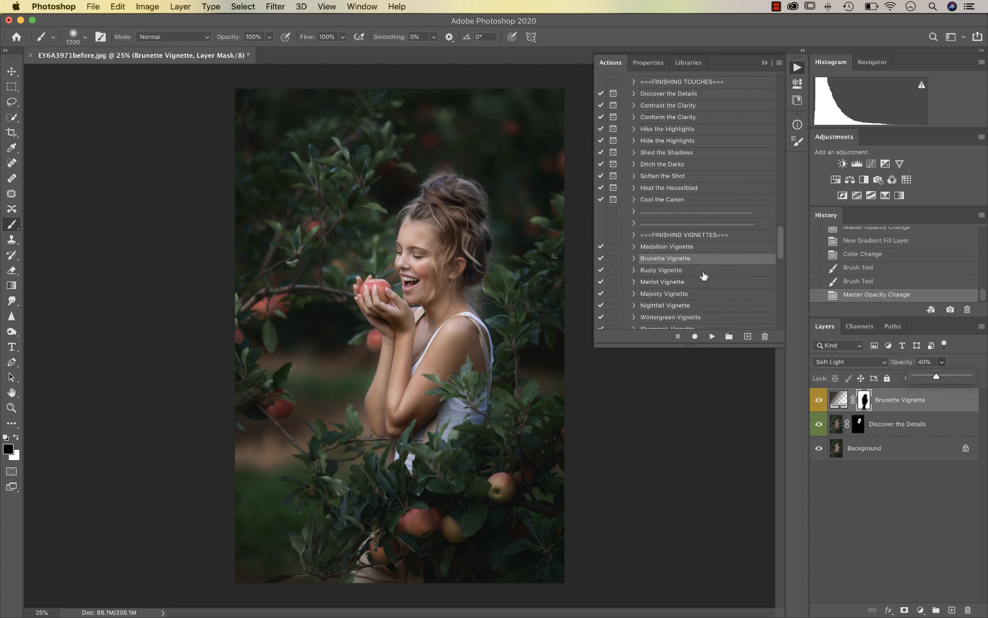
- Run the Pick-A-Color Vignette action with red 842d28 sampled from a background apple, and compare the image with and without the vignette
{"action": "scroll", "coordinate": [702, 274], "scroll_direction": "down", "scroll_amount": 5}
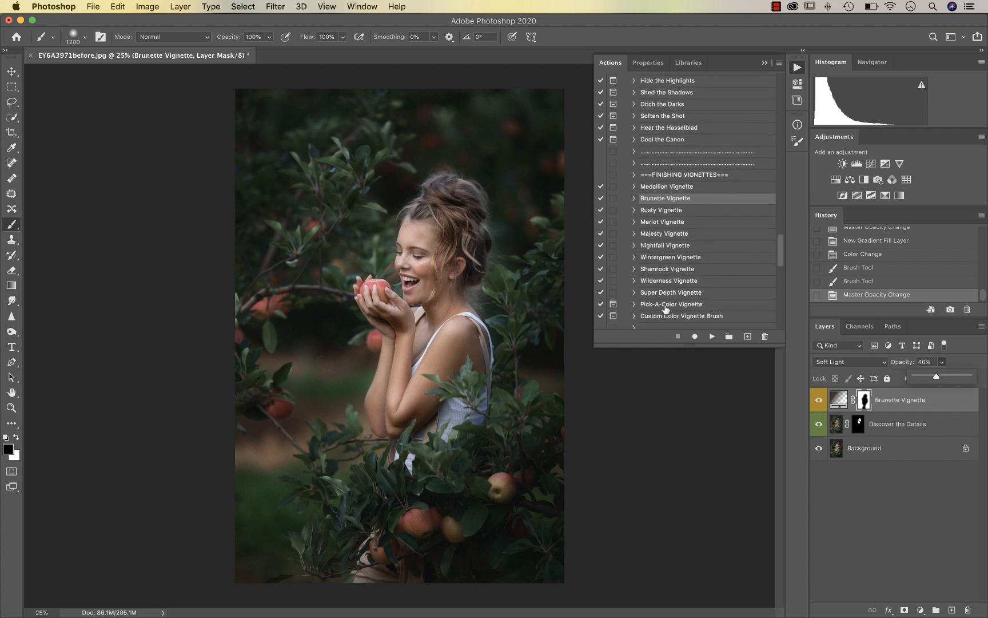
{"action": "left_click", "coordinate": [665, 305]}
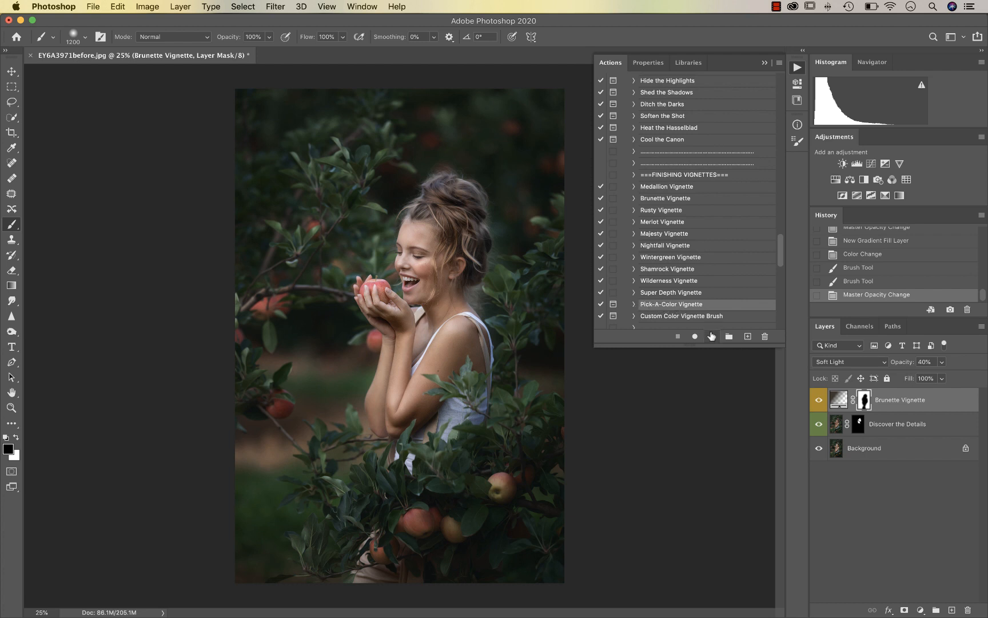
{"action": "left_click", "coordinate": [712, 337]}
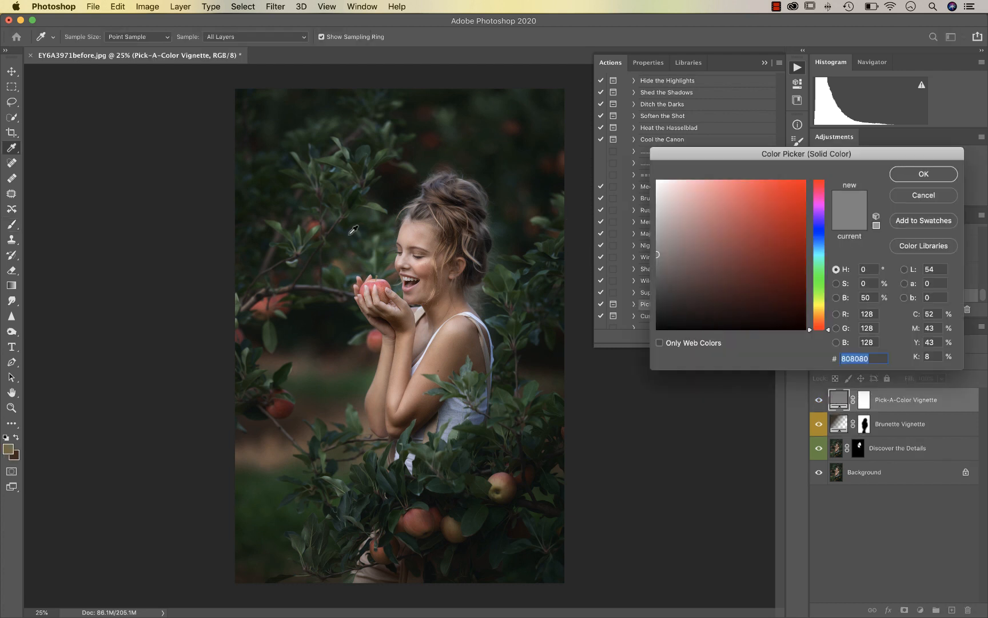
{"action": "left_click", "coordinate": [319, 219]}
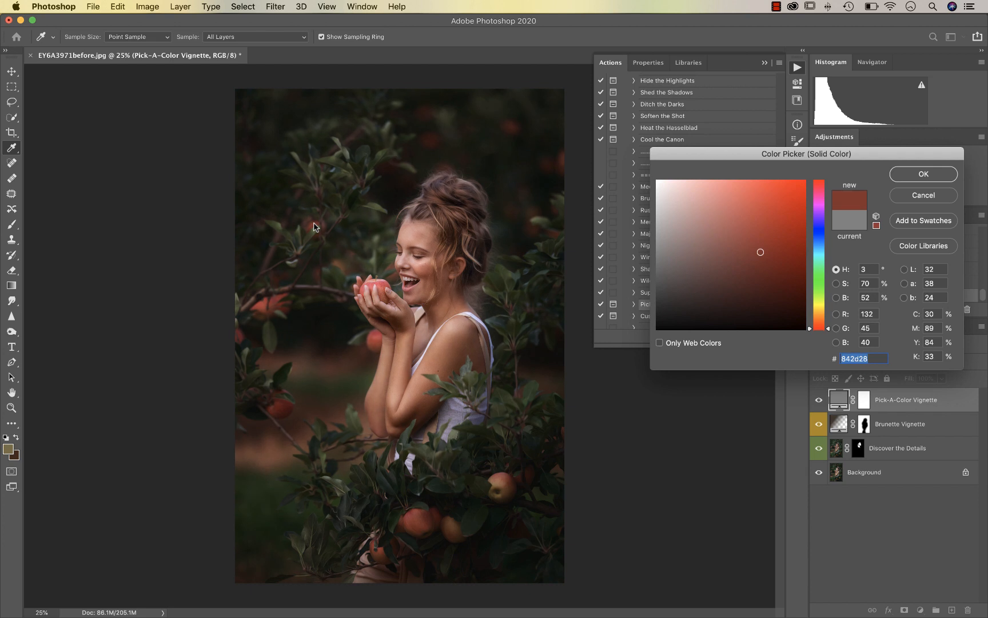
{"action": "left_click", "coordinate": [924, 174]}
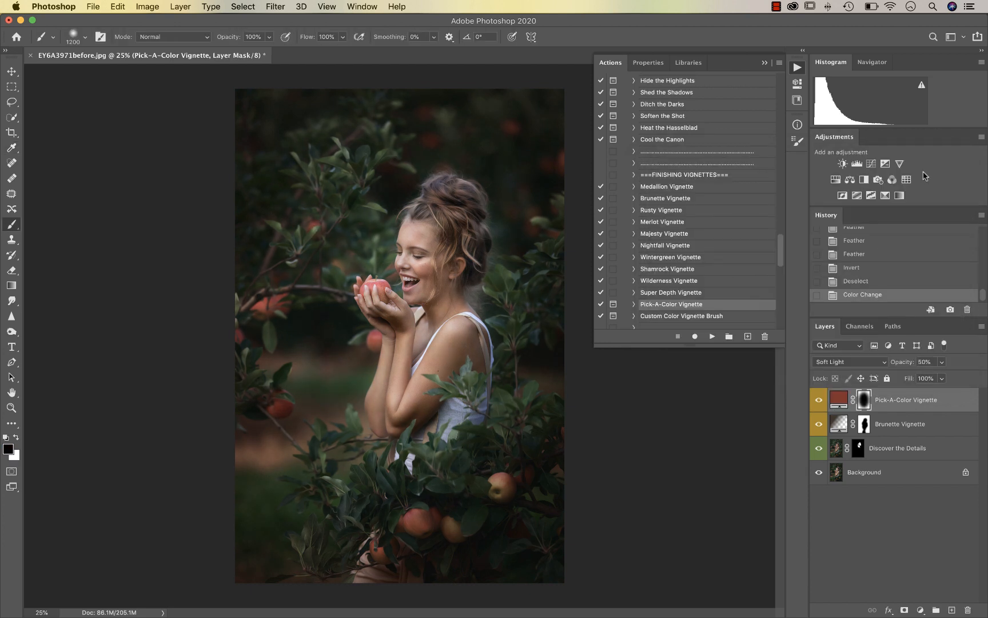
{"action": "left_click", "coordinate": [819, 402]}
{"action": "left_click", "coordinate": [819, 402]}
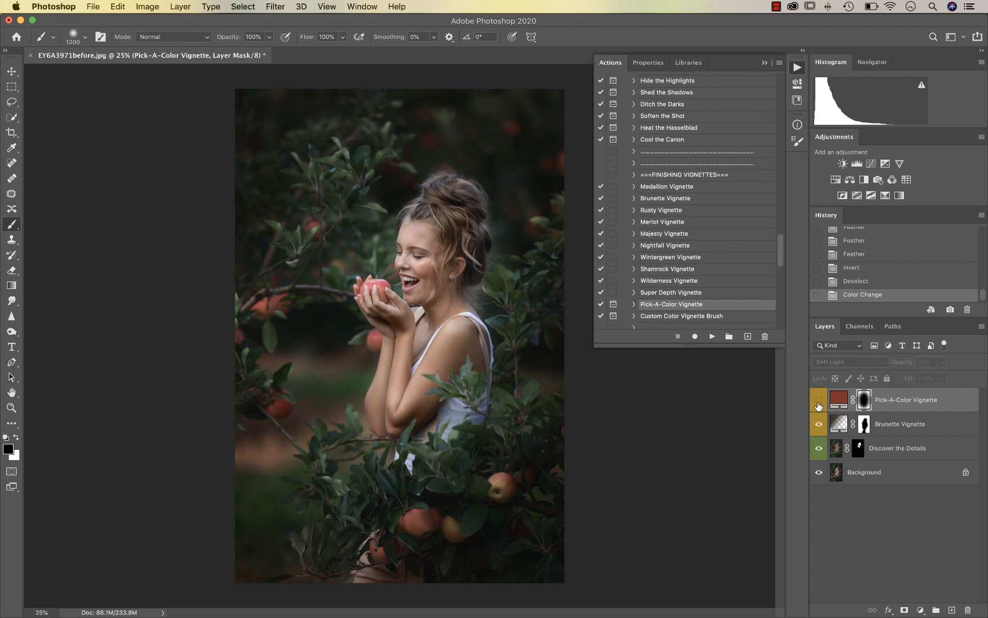
{"action": "left_click", "coordinate": [819, 402]}
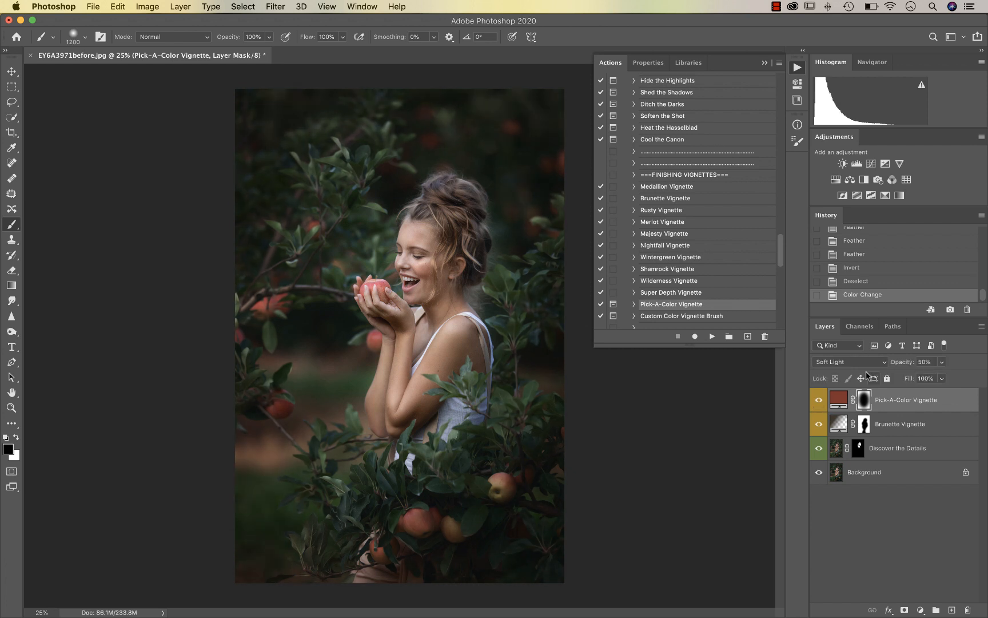
- Lower the Pick-A-Color Vignette layer's opacity to 33% and paint the vignette off the girl's body and face in black
{"action": "left_click", "coordinate": [941, 364]}
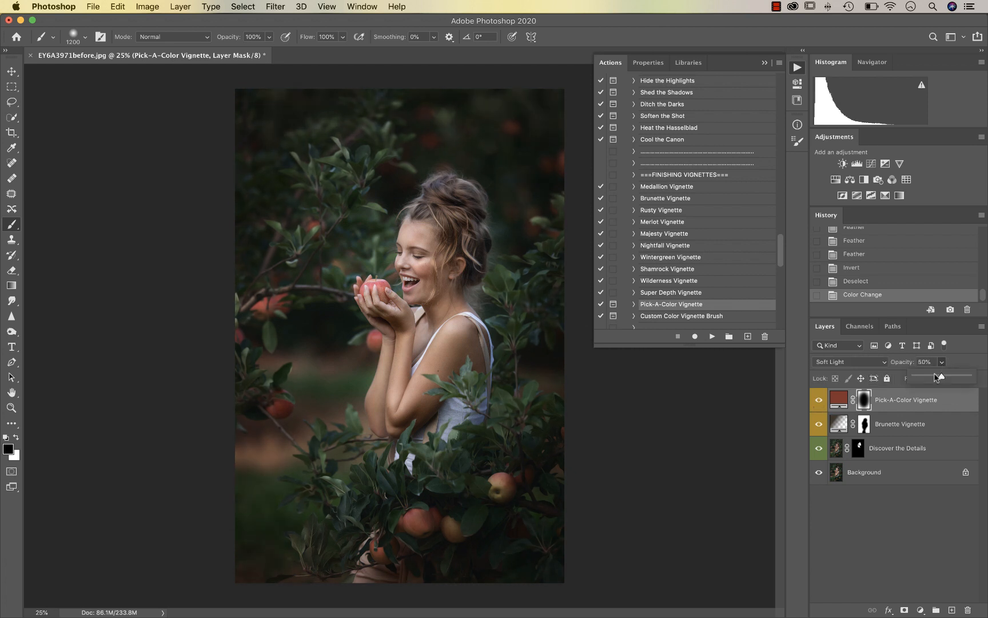
{"action": "left_click", "coordinate": [931, 377]}
{"action": "left_click", "coordinate": [400, 557]}
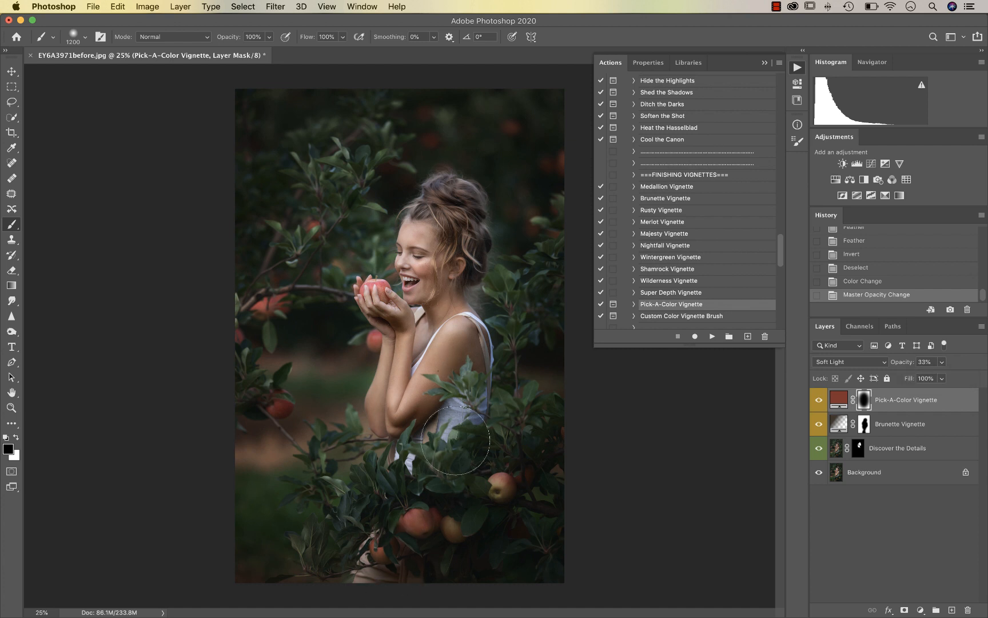
{"action": "mouse_move", "coordinate": [451, 441]}
{"action": "left_mouse_down"}
{"action": "mouse_move", "coordinate": [451, 262]}
{"action": "mouse_move", "coordinate": [440, 230]}
{"action": "left_mouse_up"}
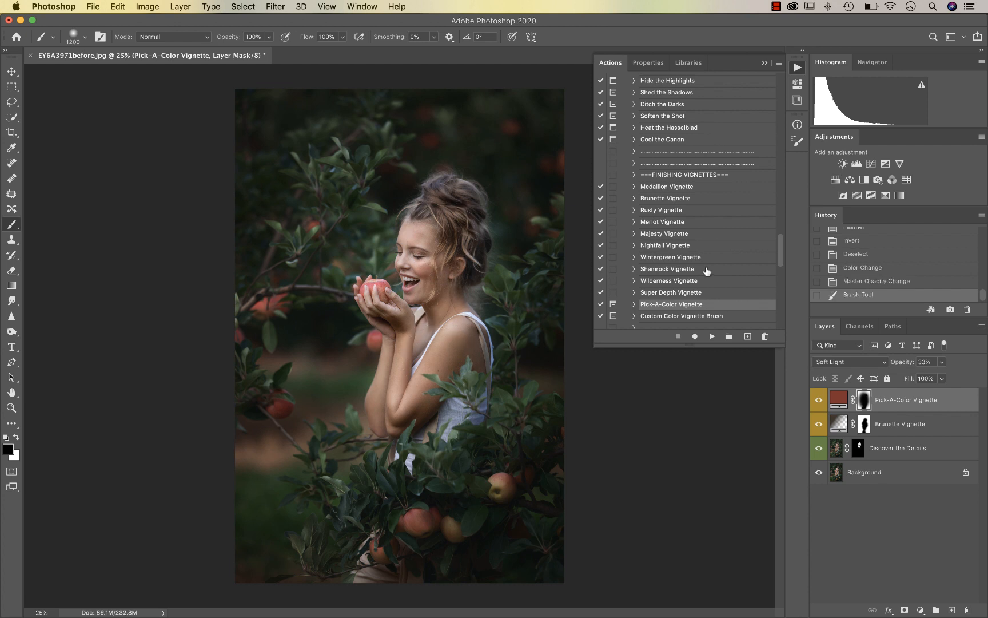
- Flatten the image and run the Romanticism {pure clean} action from the Finishing Tones section
{"action": "scroll", "coordinate": [697, 272], "scroll_direction": "down", "scroll_amount": 5}
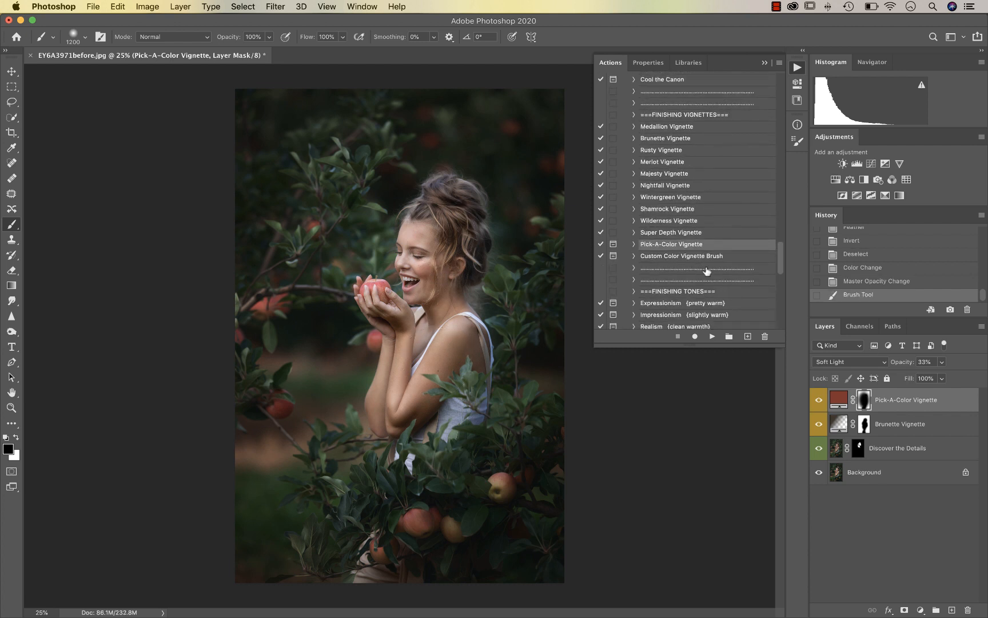
{"action": "key", "text": "super+shift+f"}
{"action": "scroll", "coordinate": [707, 272], "scroll_direction": "up", "scroll_amount": 3}
{"action": "scroll", "coordinate": [707, 271], "scroll_direction": "up", "scroll_amount": 14}
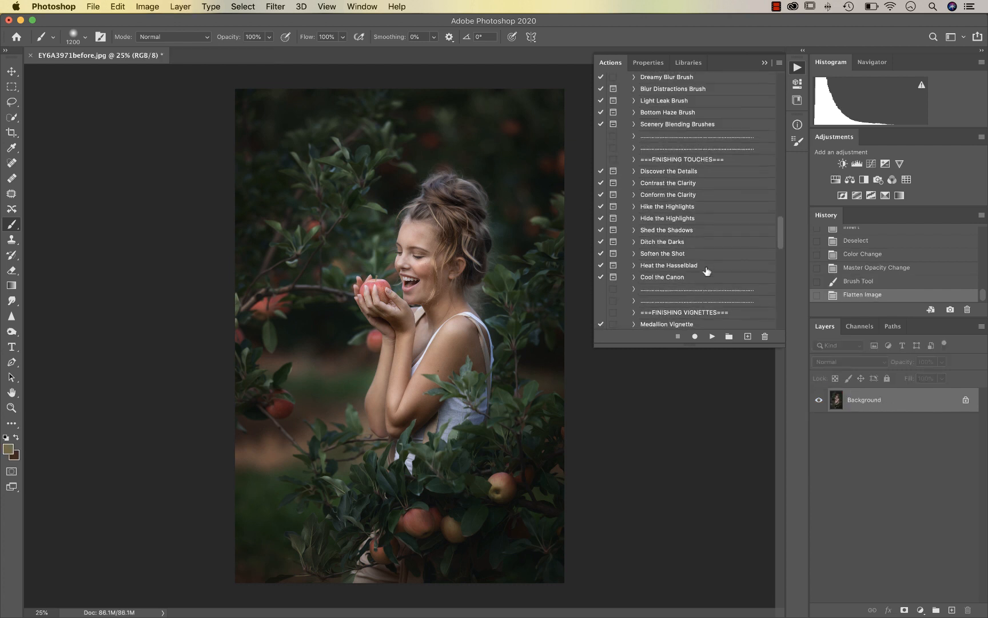
{"action": "scroll", "coordinate": [676, 221], "scroll_direction": "down", "scroll_amount": 1}
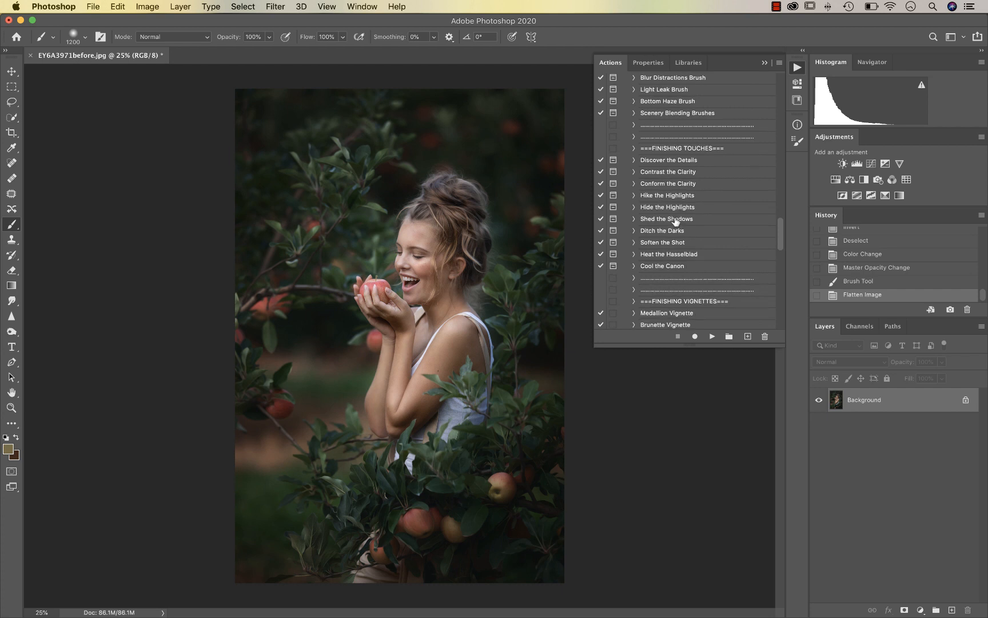
{"action": "scroll", "coordinate": [676, 221], "scroll_direction": "down", "scroll_amount": 20}
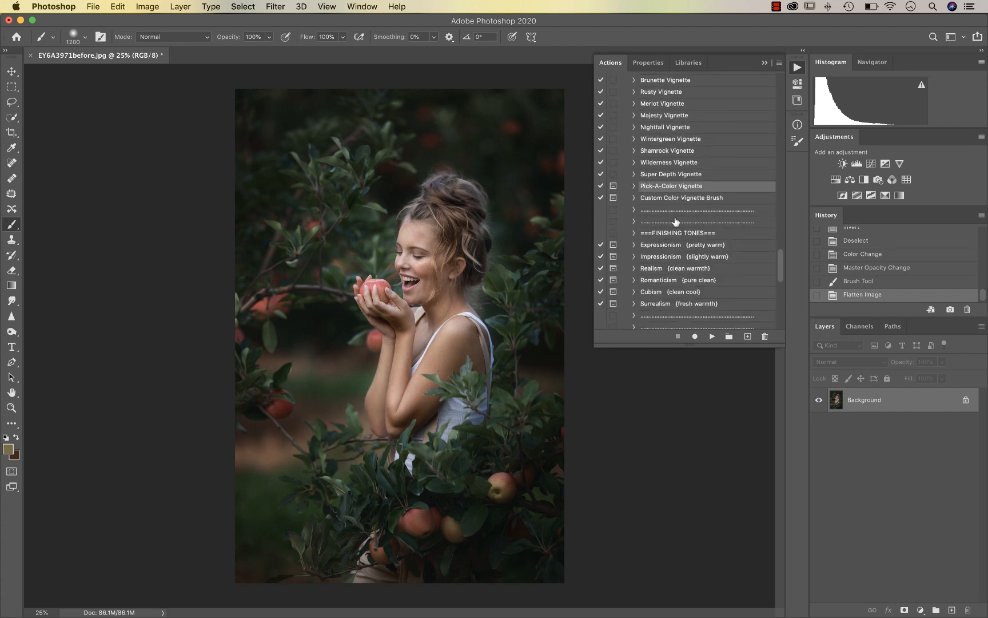
{"action": "scroll", "coordinate": [676, 222], "scroll_direction": "down", "scroll_amount": 5}
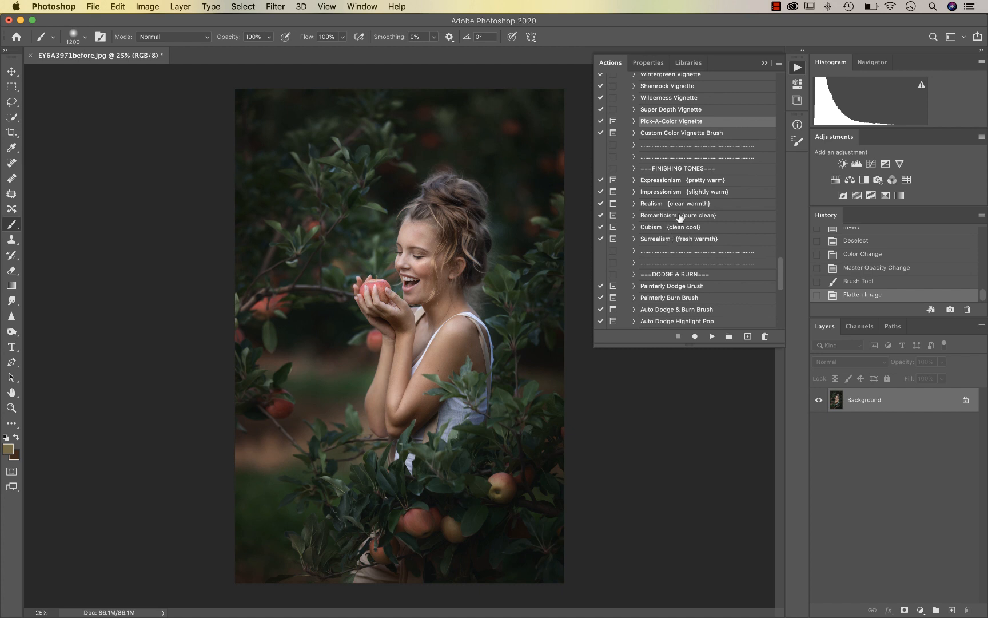
{"action": "left_click", "coordinate": [679, 216]}
{"action": "left_click", "coordinate": [712, 336]}
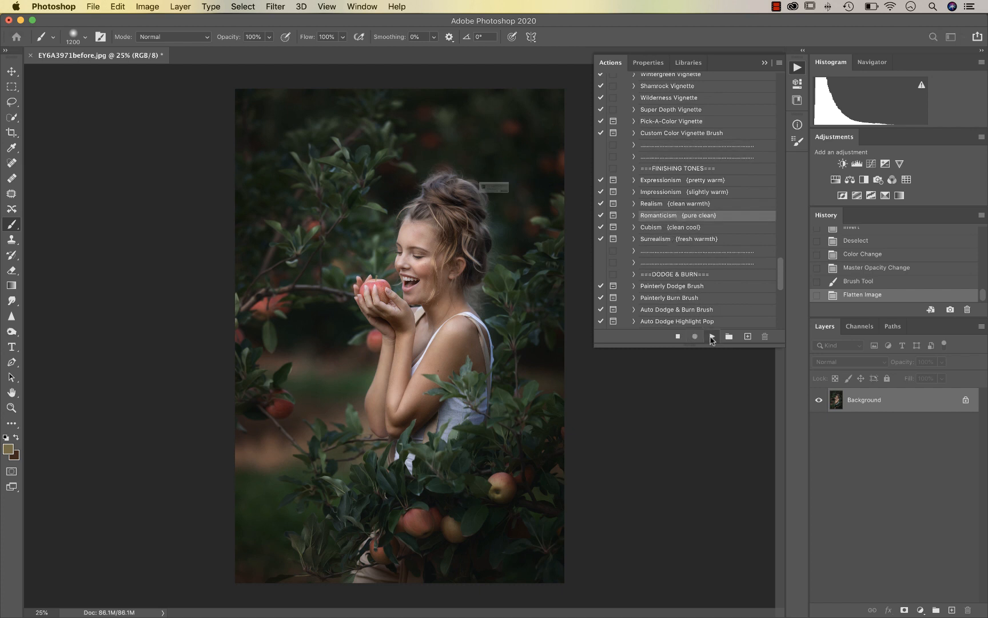
{"action": "left_click", "coordinate": [583, 217]}
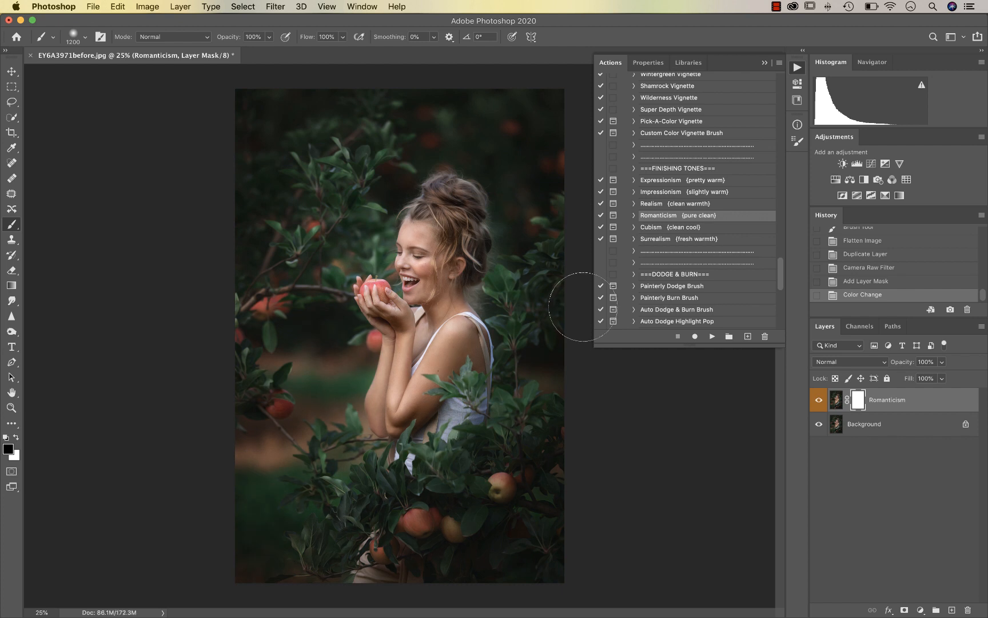
- Lower the Romanticism layer's opacity to 36% and further to 24%, comparing the image with and without the tone
{"action": "left_click", "coordinate": [819, 400]}
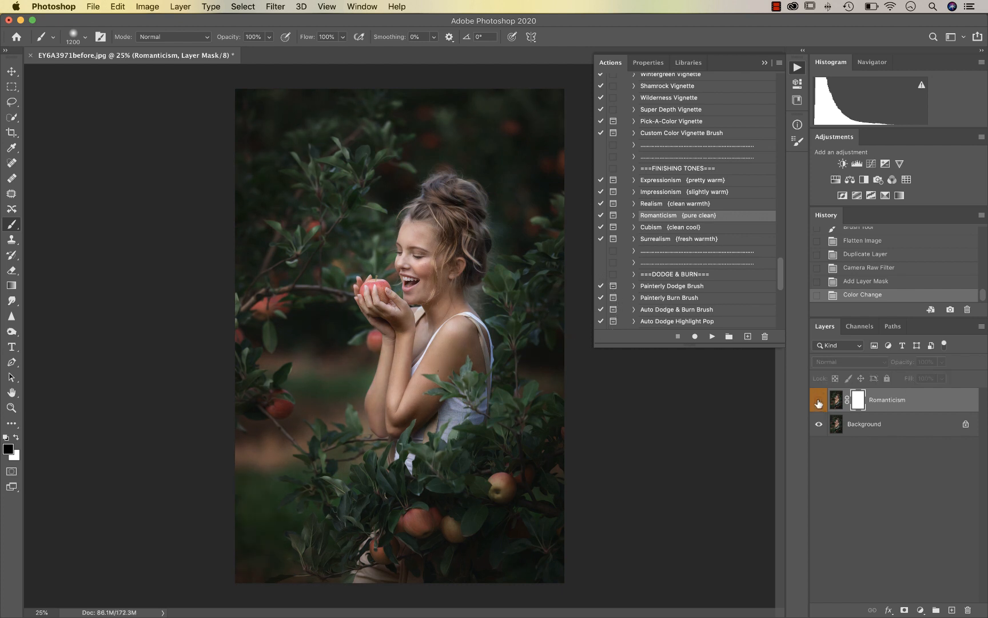
{"action": "left_click", "coordinate": [819, 400]}
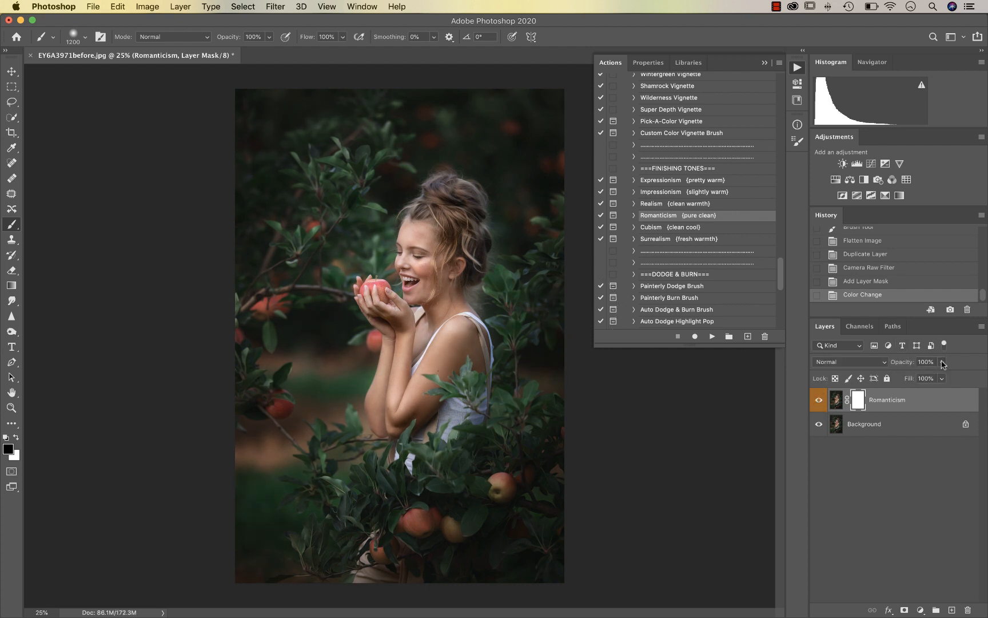
{"action": "left_click_drag", "start_coordinate": [943, 364], "coordinate": [912, 378]}
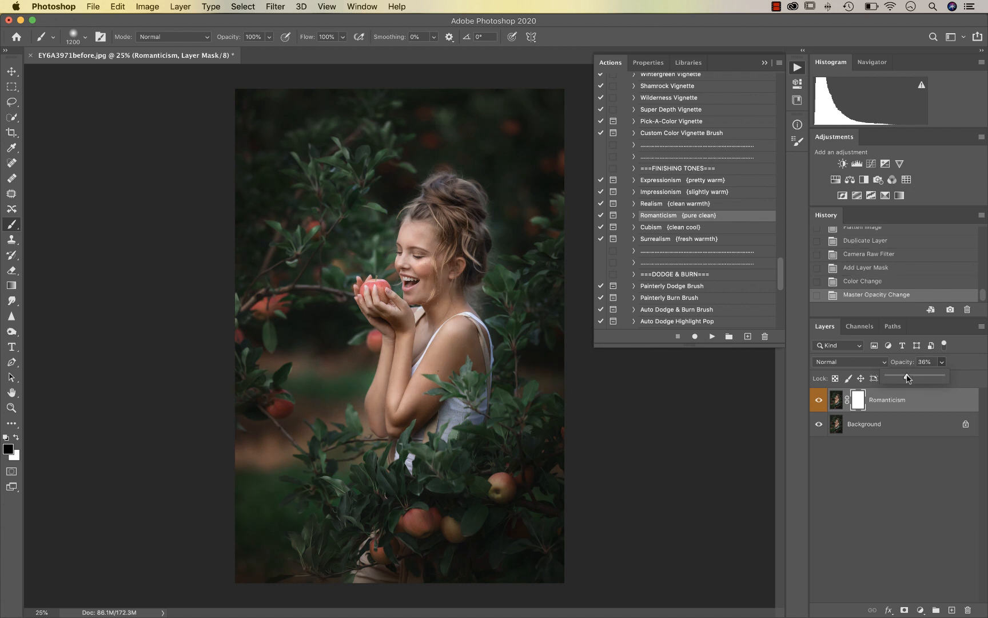
{"action": "left_click", "coordinate": [819, 402]}
{"action": "left_click", "coordinate": [819, 402]}
{"action": "left_click", "coordinate": [819, 402]}
{"action": "left_click", "coordinate": [819, 402]}
{"action": "left_click", "coordinate": [819, 402]}
{"action": "left_click", "coordinate": [819, 402]}
{"action": "left_click_drag", "start_coordinate": [938, 362], "coordinate": [935, 377]}
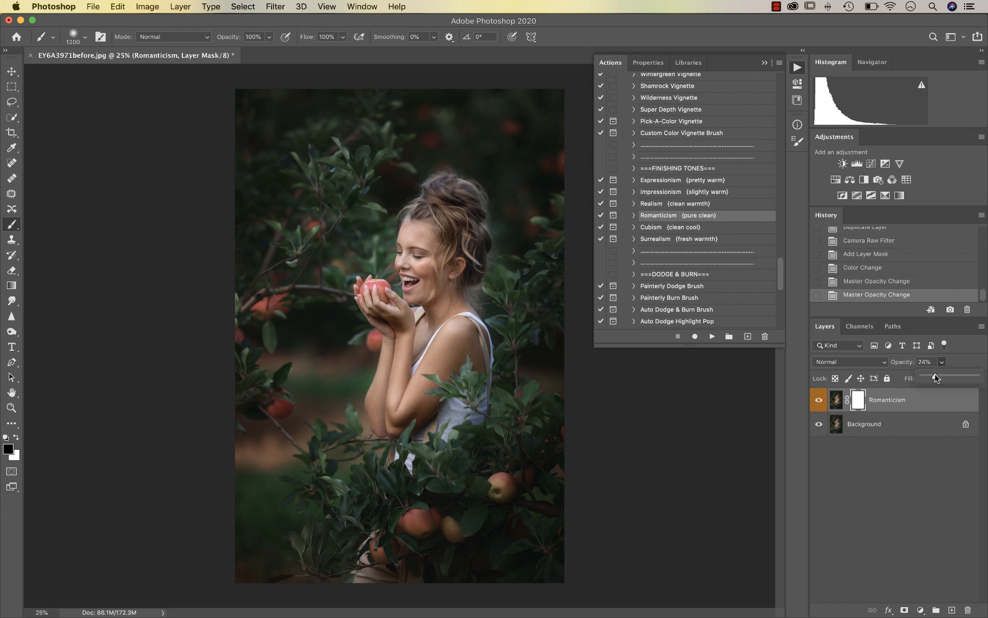
{"action": "left_click", "coordinate": [819, 402]}
{"action": "left_click", "coordinate": [819, 402]}
{"action": "left_click", "coordinate": [819, 402]}
{"action": "left_click", "coordinate": [819, 402]}
- Flatten the Romanticism layer into the image and return to the Finishing Touches section of the actions
{"action": "scroll", "coordinate": [698, 280], "scroll_direction": "down", "scroll_amount": 4}
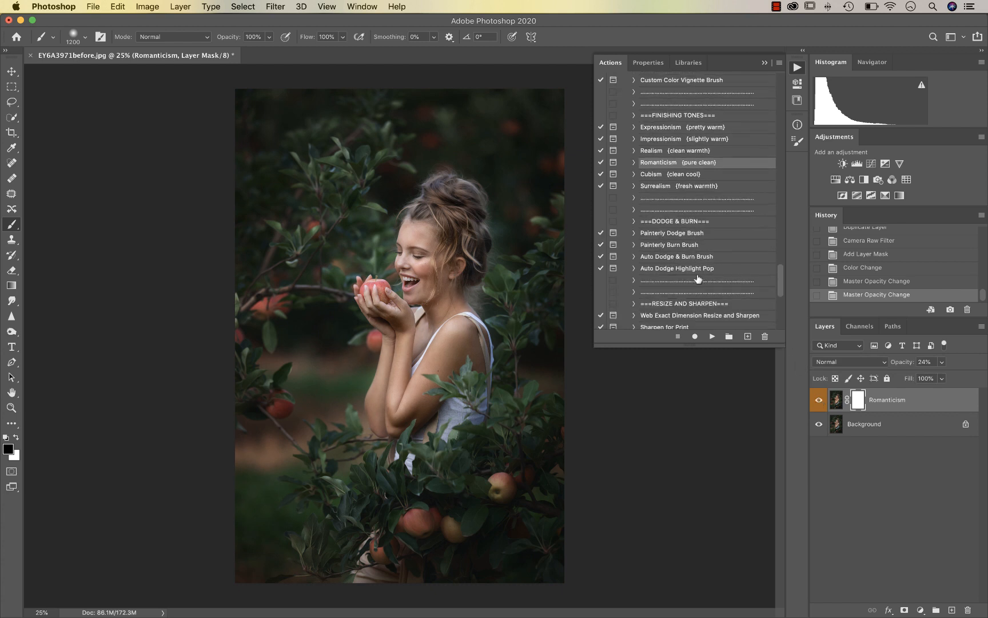
{"action": "key", "text": "super+shift+f"}
{"action": "scroll", "coordinate": [693, 186], "scroll_direction": "up", "scroll_amount": 12}
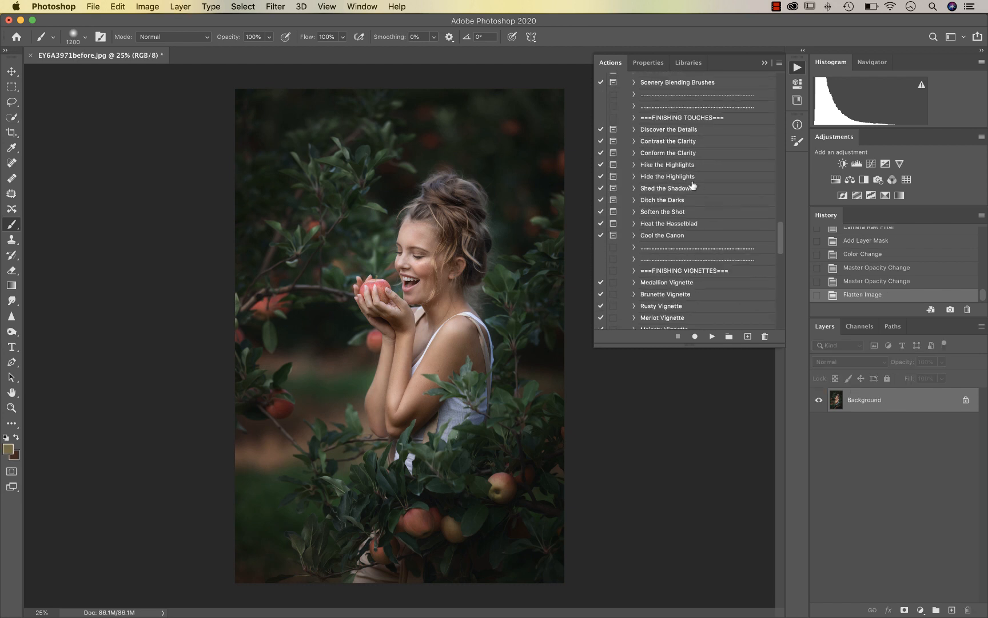
{"action": "scroll", "coordinate": [694, 185], "scroll_direction": "up", "scroll_amount": 1}
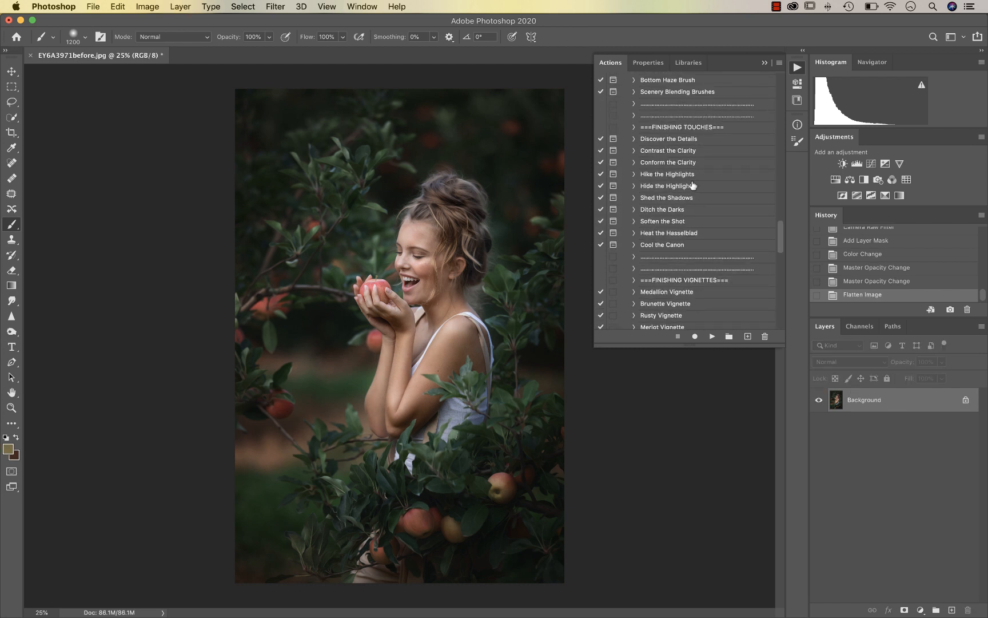
{"action": "scroll", "coordinate": [691, 193], "scroll_direction": "up", "scroll_amount": 6}
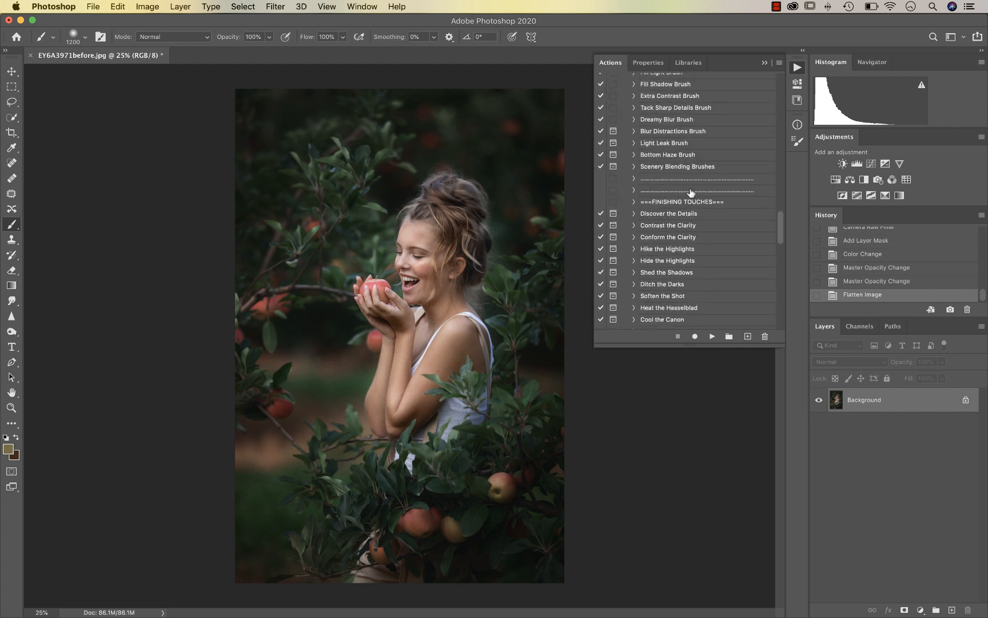
- Run the Glowing Vibrance Brush action from the Finishing Brushes section
{"action": "scroll", "coordinate": [691, 193], "scroll_direction": "up", "scroll_amount": 7}
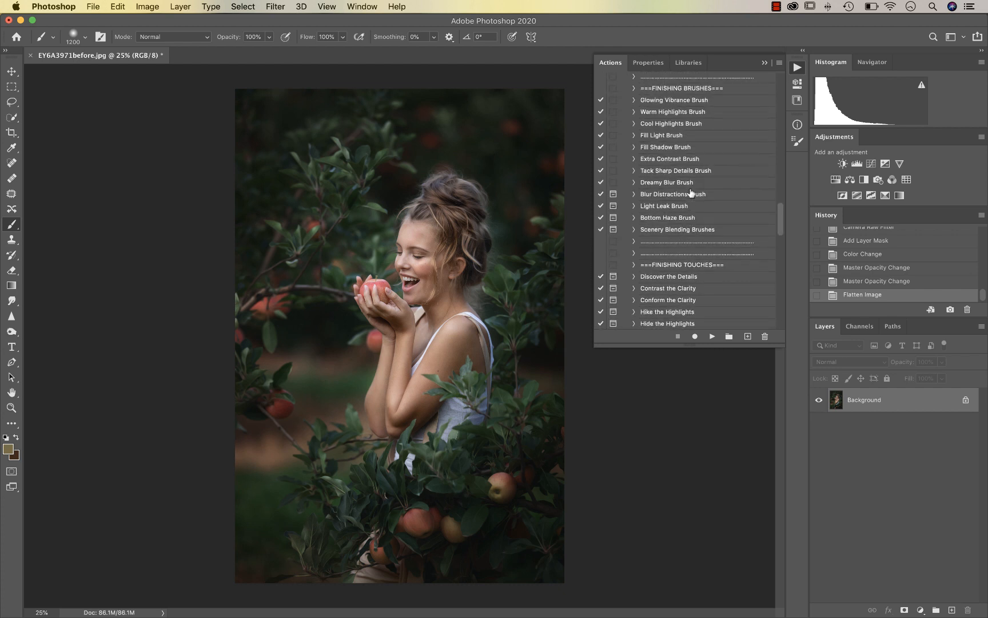
{"action": "left_click", "coordinate": [688, 128]}
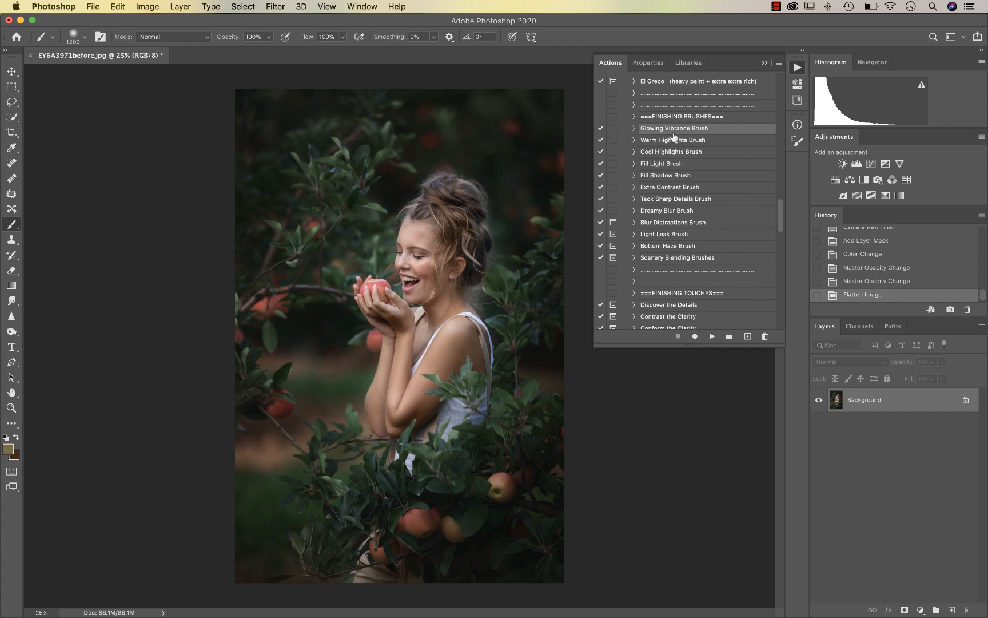
{"action": "left_click", "coordinate": [712, 337]}
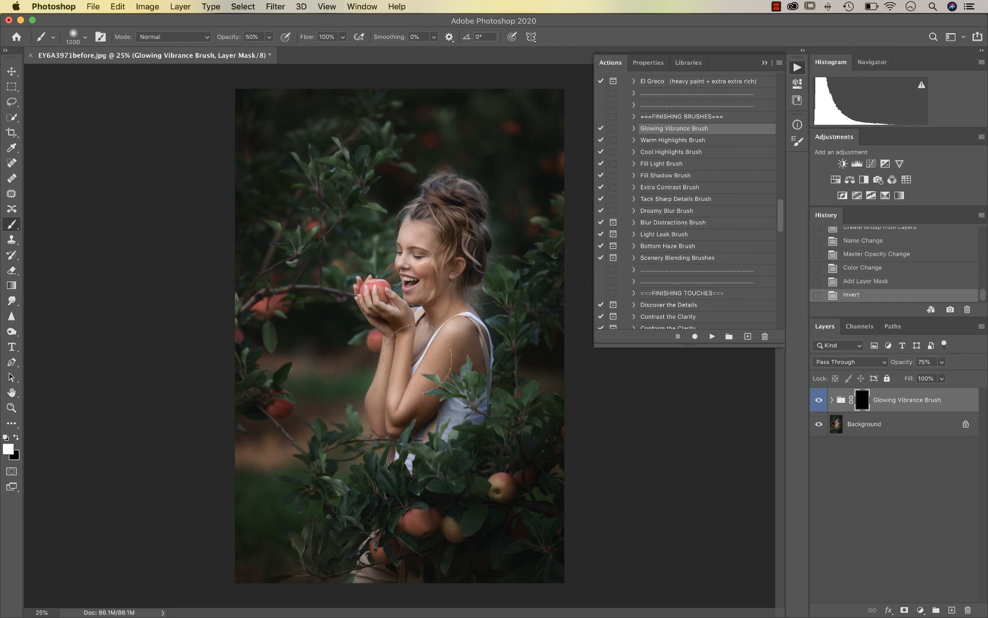
- Reduce the brush to 200 px and paint the vibrance onto the apples in the lower foliage and on the left branch
{"action": "key", "text": "bracketleft"}
{"action": "key", "text": "bracketleft"}
{"action": "key", "text": "bracketleft"}
{"action": "key", "text": "bracketleft"}
{"action": "key", "text": "bracketleft"}
{"action": "key", "text": "bracketleft"}
{"action": "key", "text": "bracketleft"}
{"action": "key", "text": "bracketleft"}
{"action": "key", "text": "bracketleft"}
{"action": "left_click", "coordinate": [423, 518]}
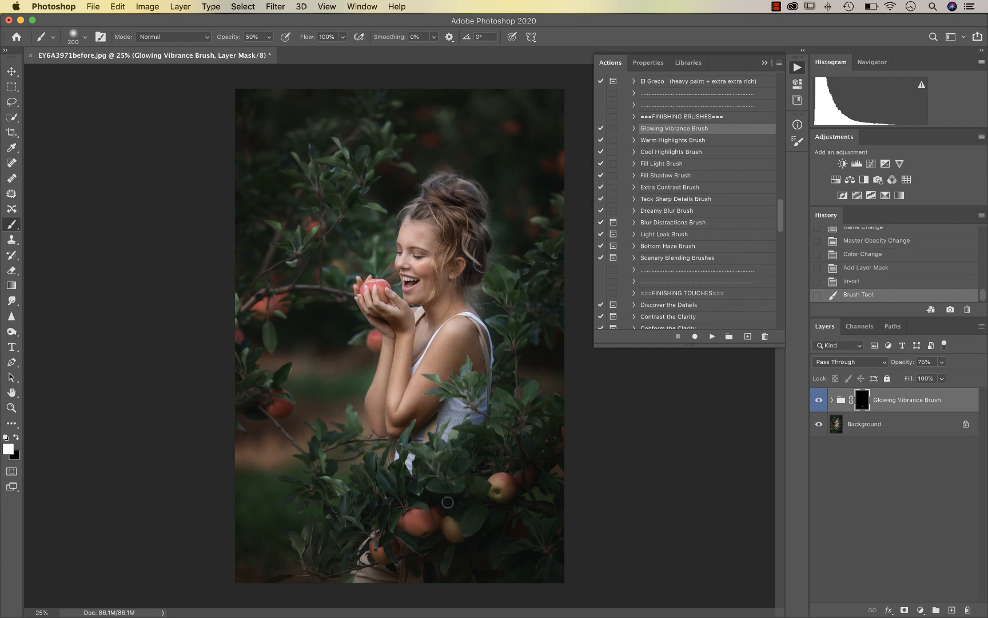
{"action": "left_click", "coordinate": [506, 484]}
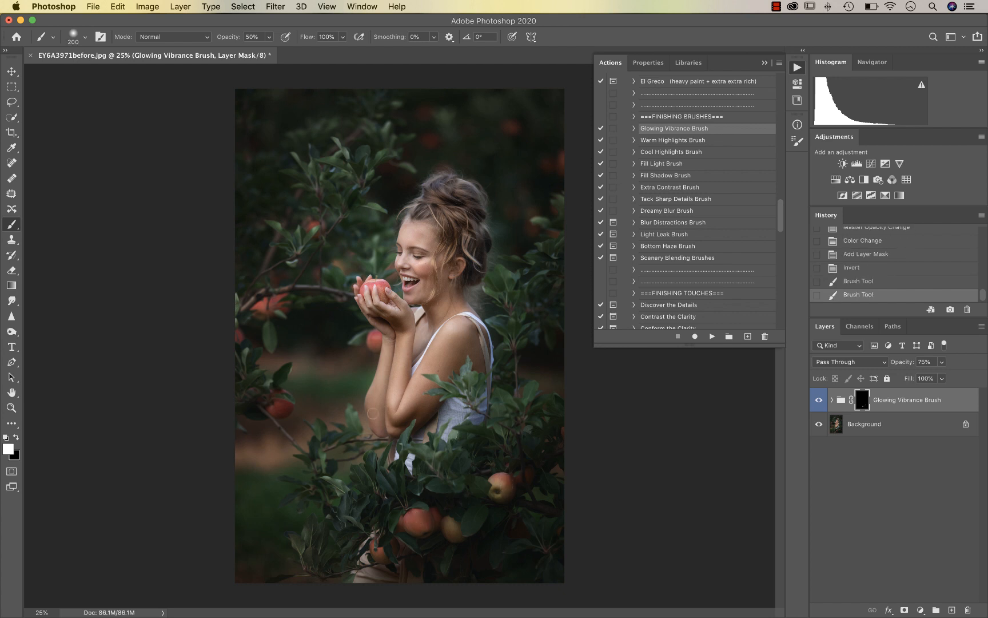
{"action": "left_click", "coordinate": [277, 406]}
- Paint the vibrance with a 90 px brush onto the apple in the girl's hands, the one behind her wrists and the upper-left one
{"action": "key", "text": "super+equal"}
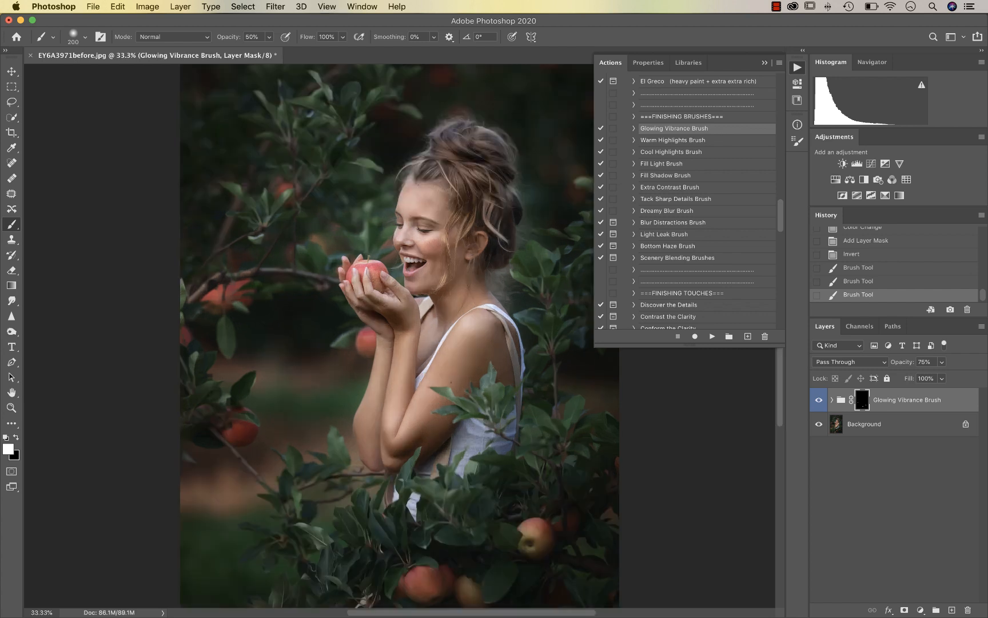
{"action": "key", "text": "bracketleft"}
{"action": "key", "text": "bracketleft"}
{"action": "key", "text": "bracketleft"}
{"action": "left_click_drag", "start_coordinate": [361, 267], "coordinate": [366, 276]}
{"action": "left_click", "coordinate": [361, 334]}
{"action": "left_click", "coordinate": [240, 292]}
{"action": "scroll", "coordinate": [278, 196], "scroll_direction": "up", "scroll_amount": 2}
{"action": "scroll", "coordinate": [277, 196], "scroll_direction": "right", "scroll_amount": 3}
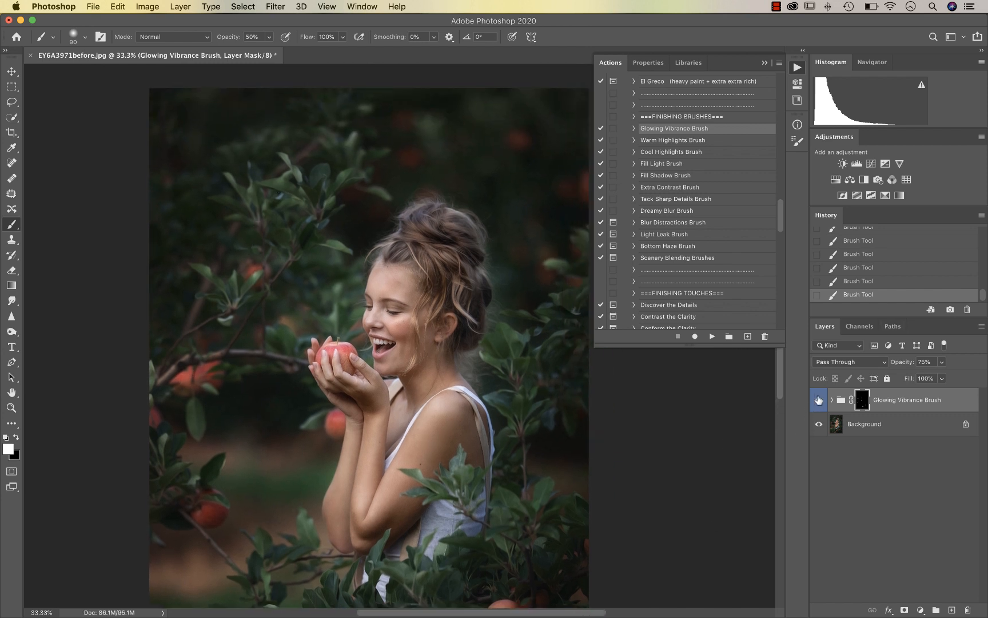
- Check the painted apples up close and flatten the Glowing Vibrance Brush layer into the image
{"action": "key", "text": "super+equal"}
{"action": "key", "text": "super+equal"}
{"action": "key", "text": "super+equal"}
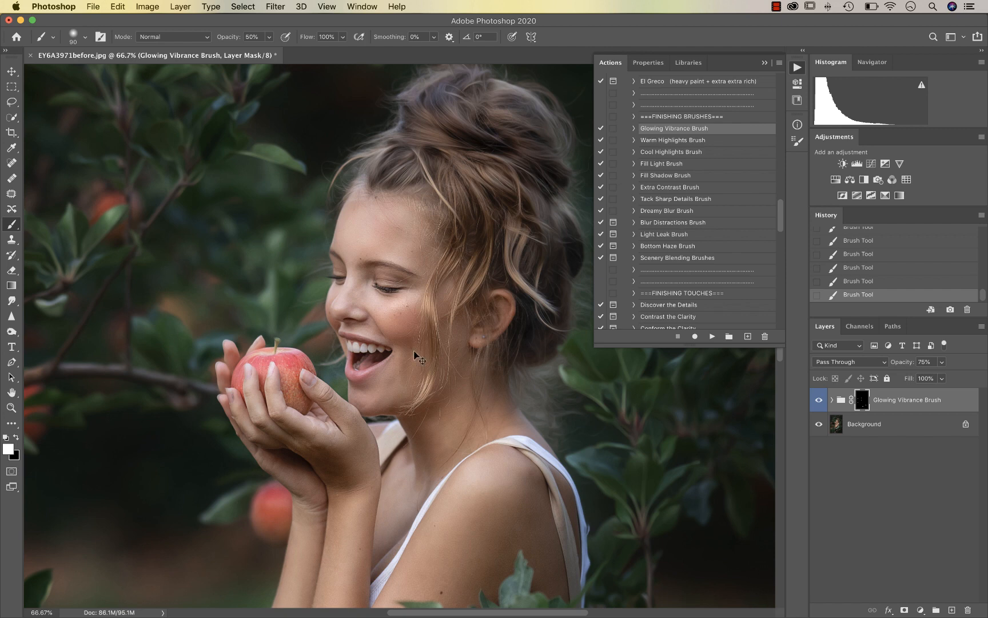
{"action": "key", "text": "super+minus"}
{"action": "key", "text": "super+minus"}
{"action": "key", "text": "super+minus"}
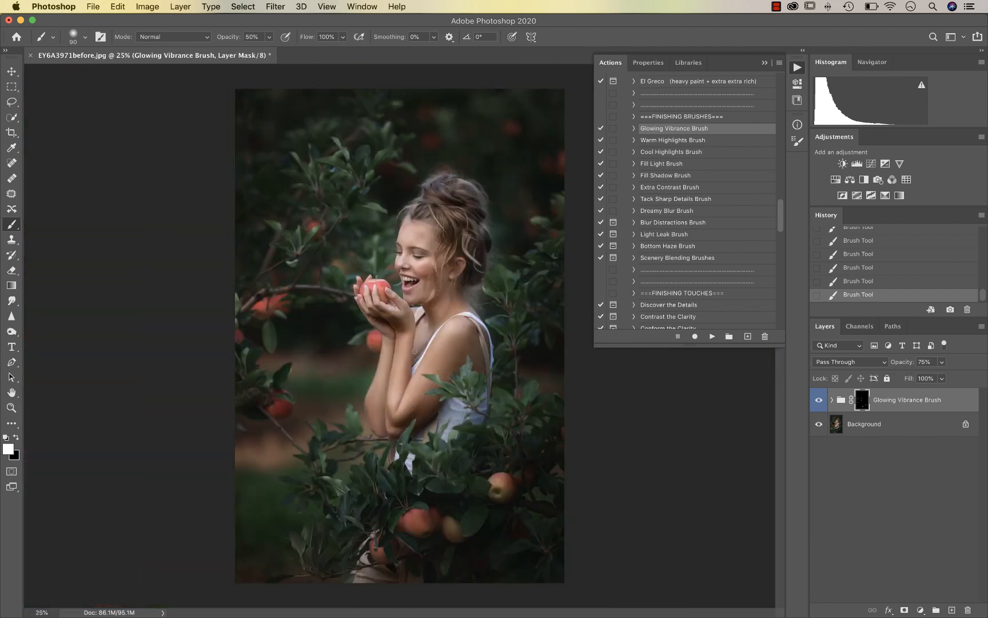
{"action": "key", "text": "super+shift+f"}
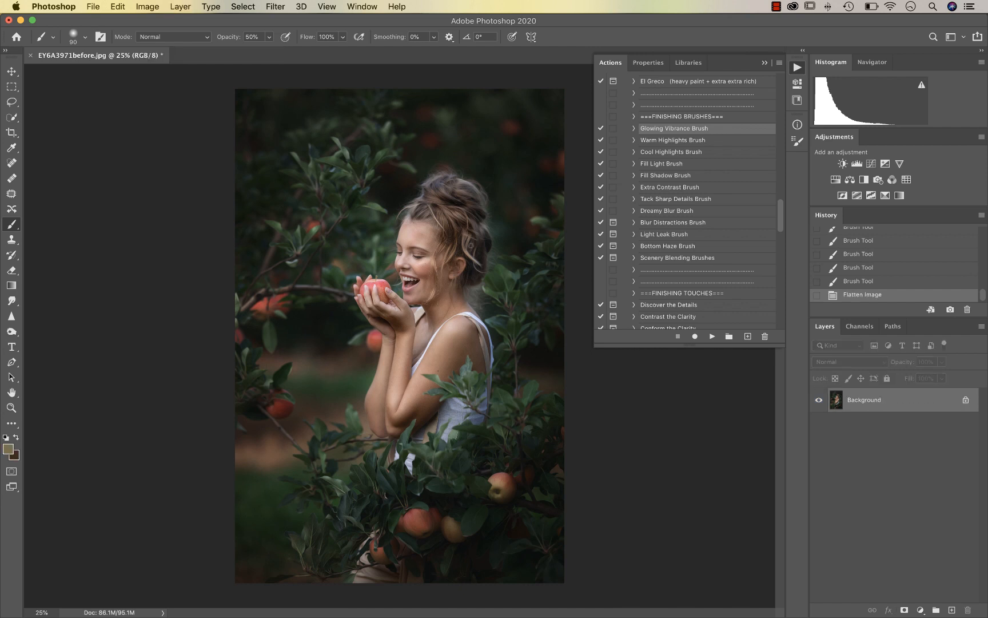
- Run the Painterly Burn Brush action from the Dodge & Burn section and continue through its messages
{"action": "scroll", "coordinate": [673, 253], "scroll_direction": "down", "scroll_amount": 5}
{"action": "scroll", "coordinate": [672, 253], "scroll_direction": "down", "scroll_amount": 10}
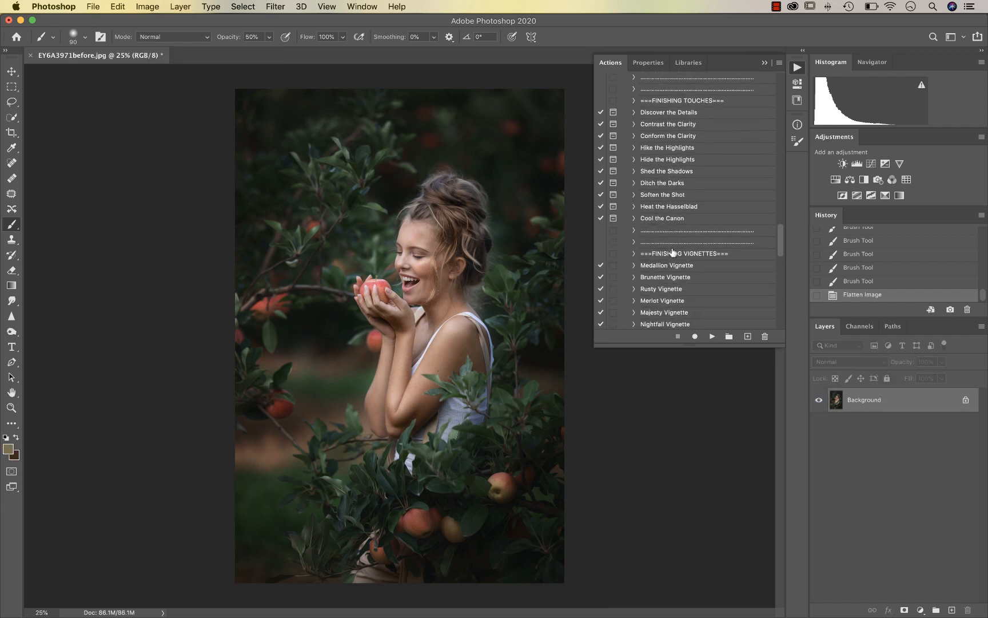
{"action": "scroll", "coordinate": [672, 252], "scroll_direction": "down", "scroll_amount": 5}
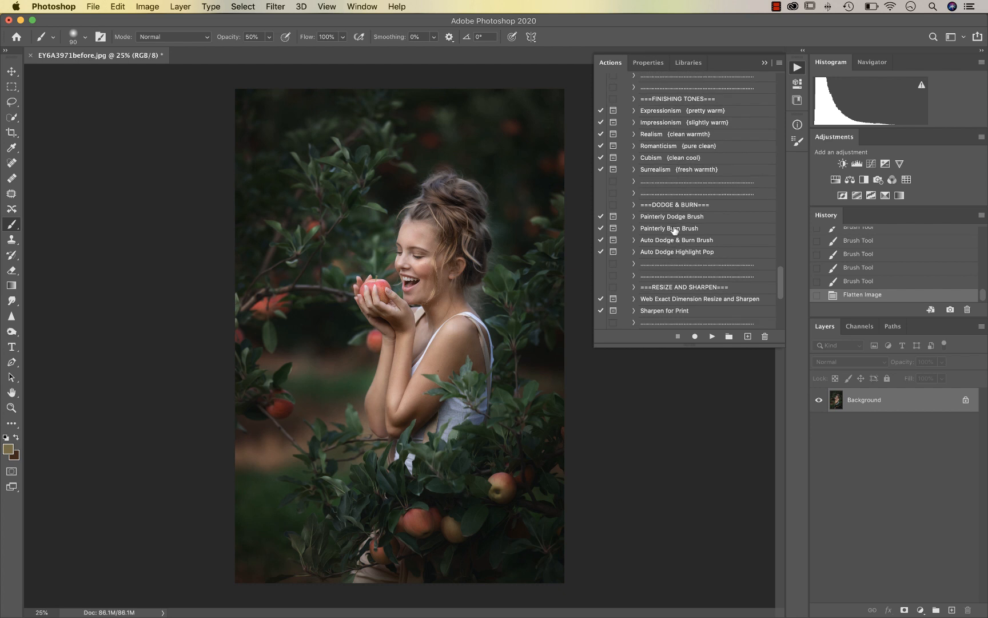
{"action": "left_click", "coordinate": [663, 218]}
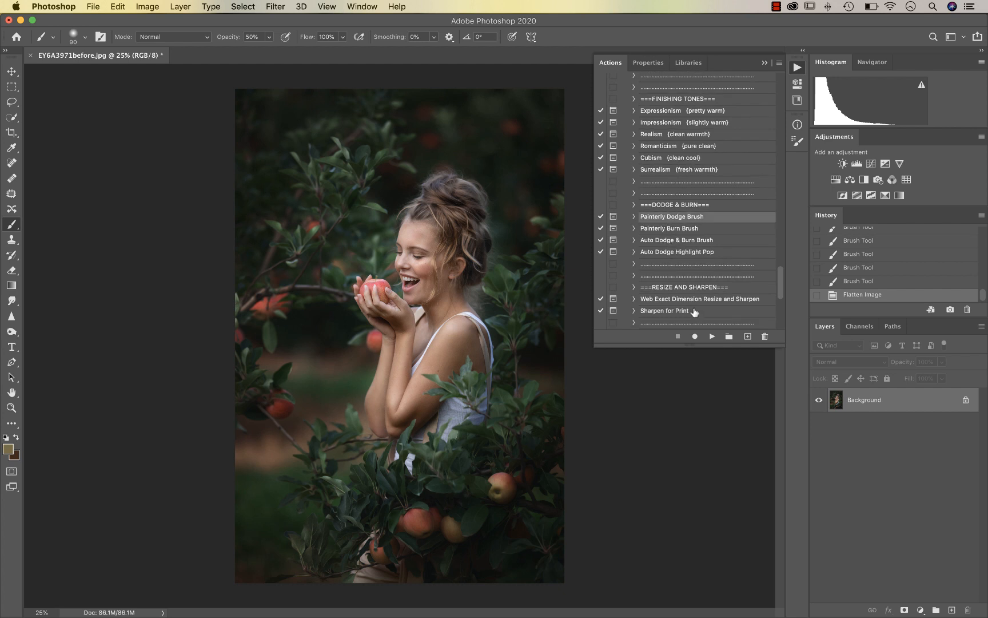
{"action": "left_click", "coordinate": [677, 229]}
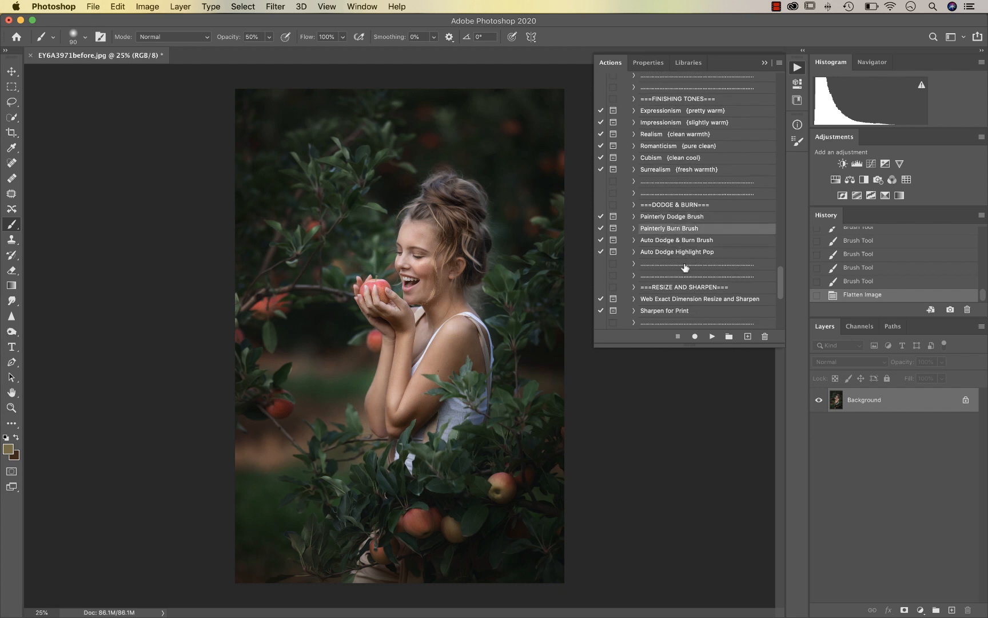
{"action": "left_click", "coordinate": [713, 336]}
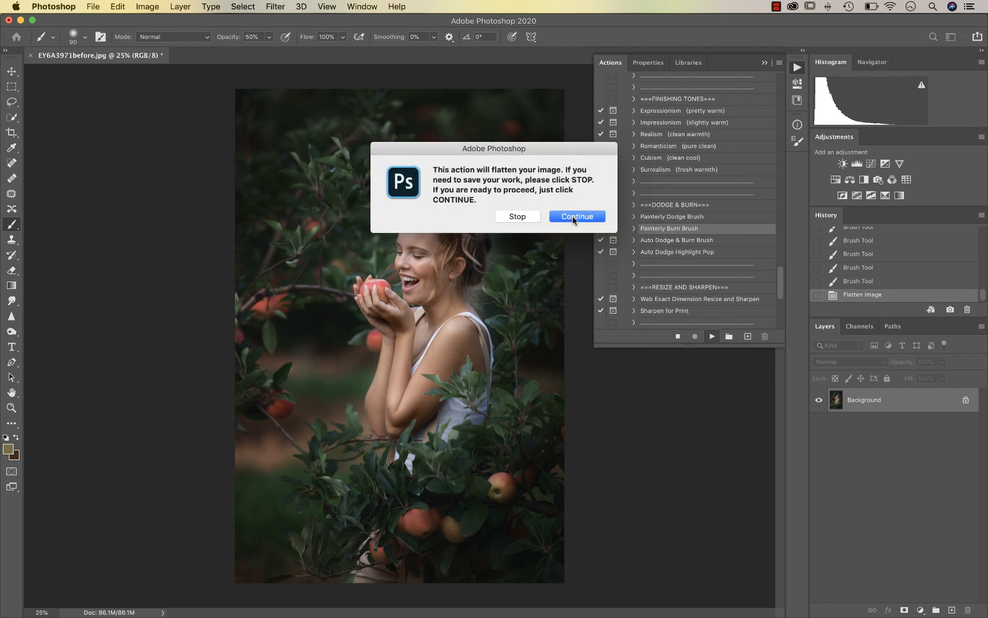
{"action": "left_click", "coordinate": [575, 217]}
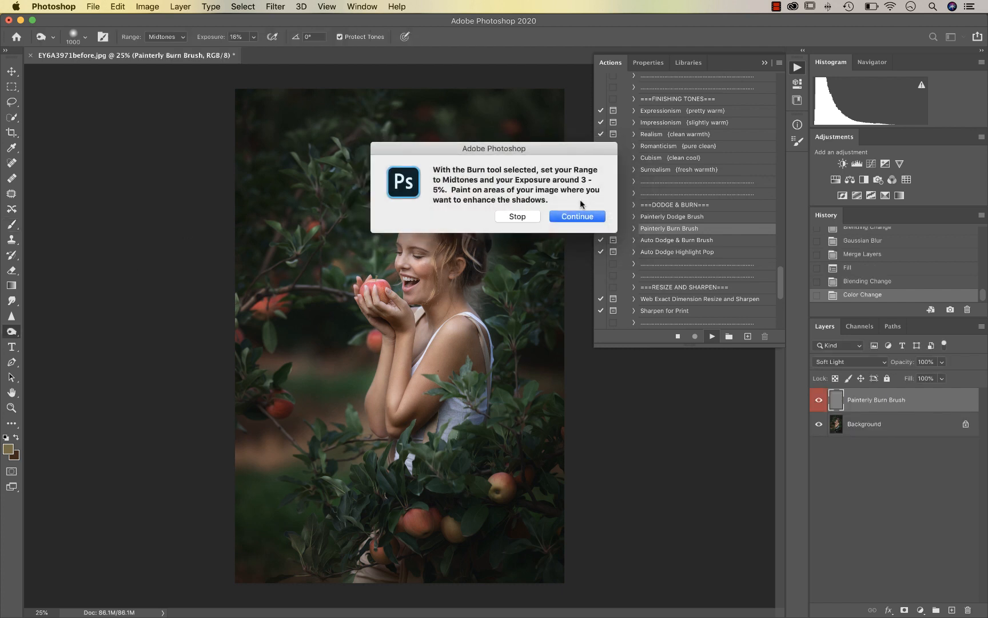
{"action": "left_click", "coordinate": [575, 217]}
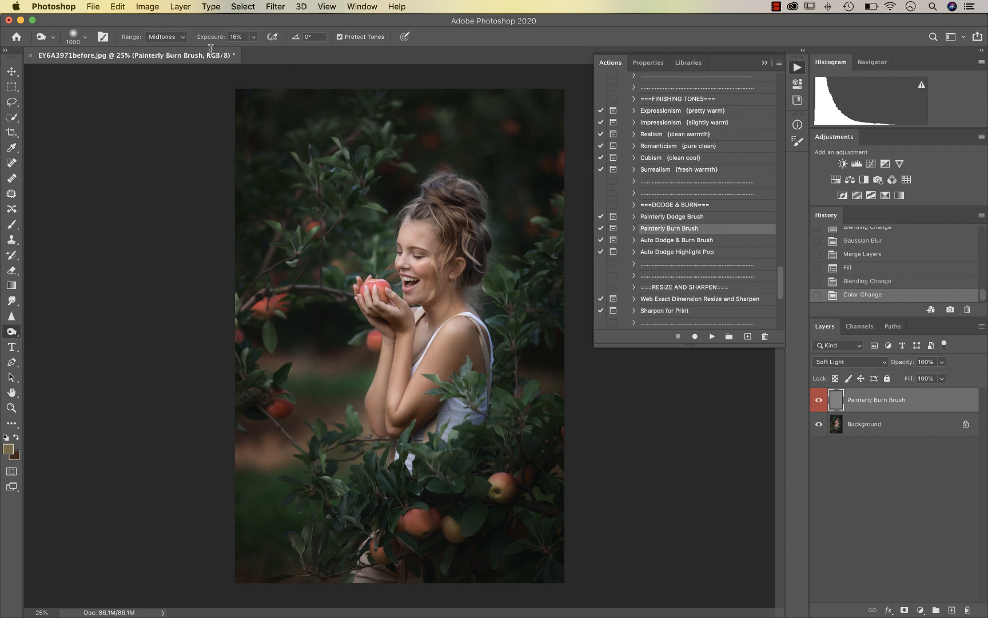
- Burn the shadows on the girl's neck with a 70 px brush and contour her cheek and face with a smaller 45 px brush
{"action": "key", "text": "super+equal"}
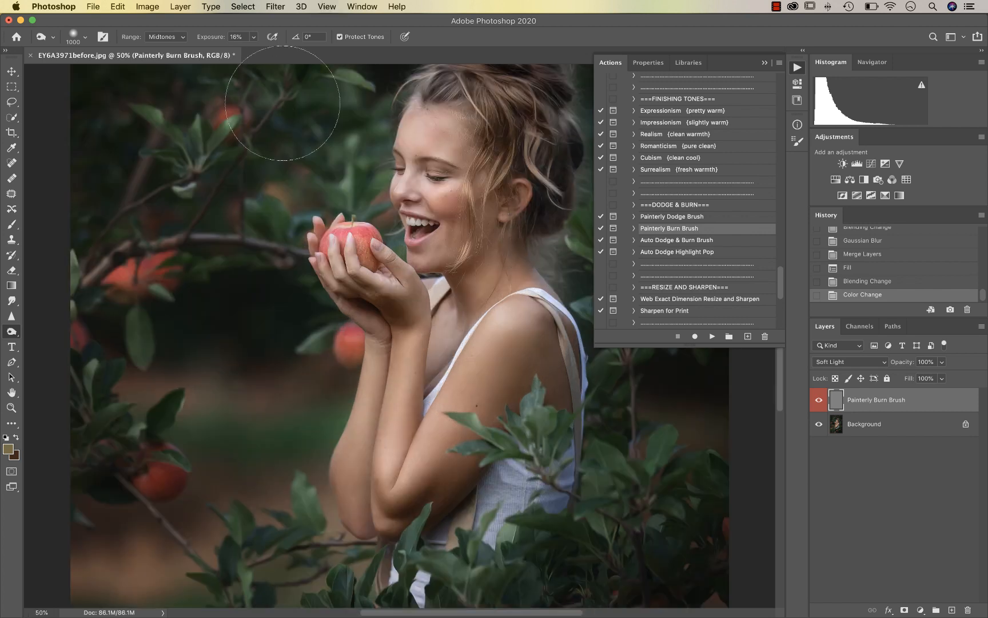
{"action": "scroll", "coordinate": [424, 240], "scroll_direction": "up", "scroll_amount": 2}
{"action": "key", "text": "bracketleft"}
{"action": "key", "text": "bracketleft"}
{"action": "key", "text": "bracketleft"}
{"action": "key", "text": "bracketleft"}
{"action": "key", "text": "bracketleft"}
{"action": "key", "text": "bracketleft"}
{"action": "key", "text": "bracketleft"}
{"action": "key", "text": "bracketleft"}
{"action": "key", "text": "bracketleft"}
{"action": "key", "text": "bracketleft"}
{"action": "key", "text": "bracketleft"}
{"action": "key", "text": "bracketleft"}
{"action": "key", "text": "bracketleft"}
{"action": "key", "text": "bracketleft"}
{"action": "key", "text": "bracketleft"}
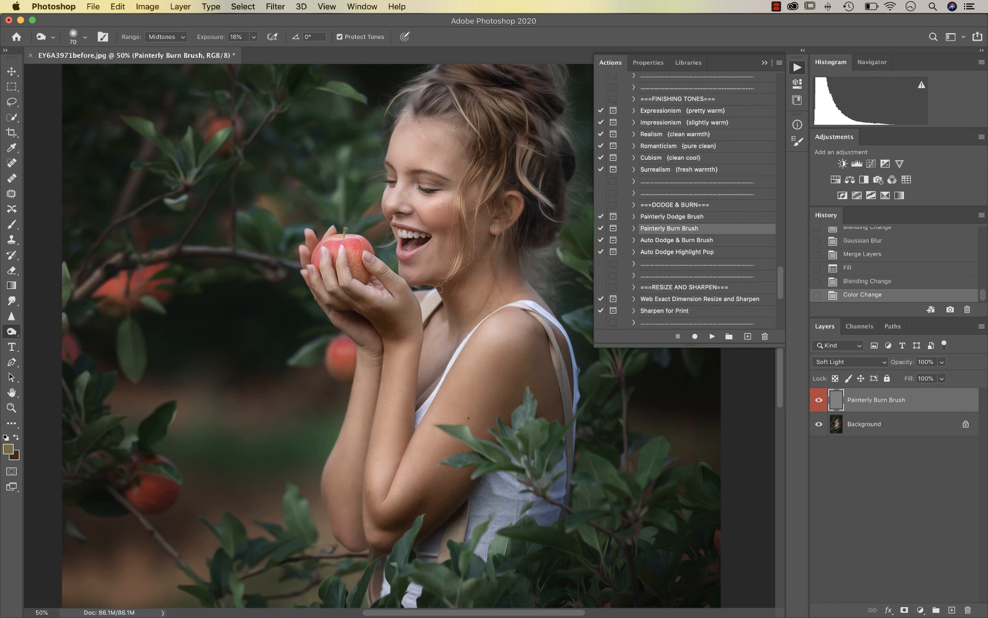
{"action": "mouse_move", "coordinate": [439, 289]}
{"action": "left_mouse_down"}
{"action": "mouse_move", "coordinate": [486, 247]}
{"action": "mouse_move", "coordinate": [455, 280]}
{"action": "mouse_move", "coordinate": [448, 328]}
{"action": "mouse_move", "coordinate": [456, 298]}
{"action": "mouse_move", "coordinate": [453, 308]}
{"action": "left_mouse_up"}
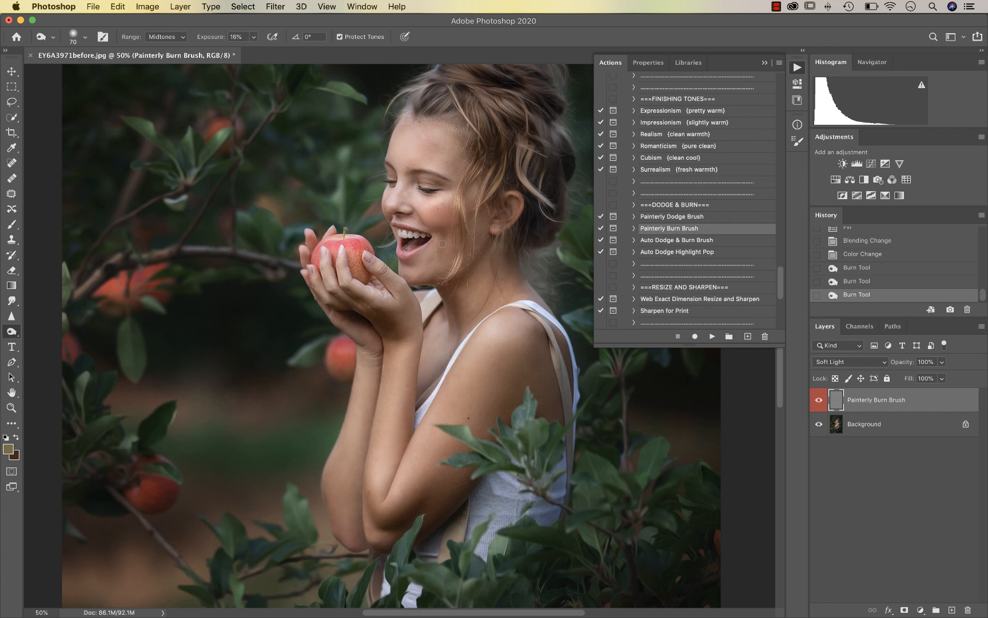
{"action": "mouse_move", "coordinate": [443, 233]}
{"action": "left_mouse_down"}
{"action": "mouse_move", "coordinate": [442, 252]}
{"action": "mouse_move", "coordinate": [434, 231]}
{"action": "left_mouse_up"}
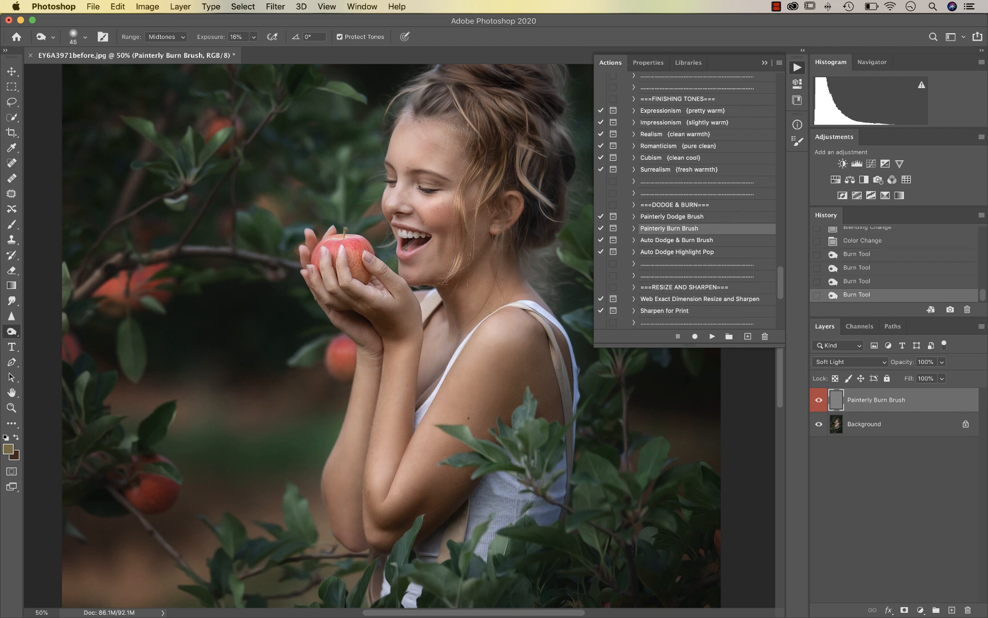
{"action": "mouse_move", "coordinate": [433, 228]}
{"action": "left_mouse_down"}
{"action": "mouse_move", "coordinate": [414, 205]}
{"action": "mouse_move", "coordinate": [433, 190]}
{"action": "left_mouse_up"}
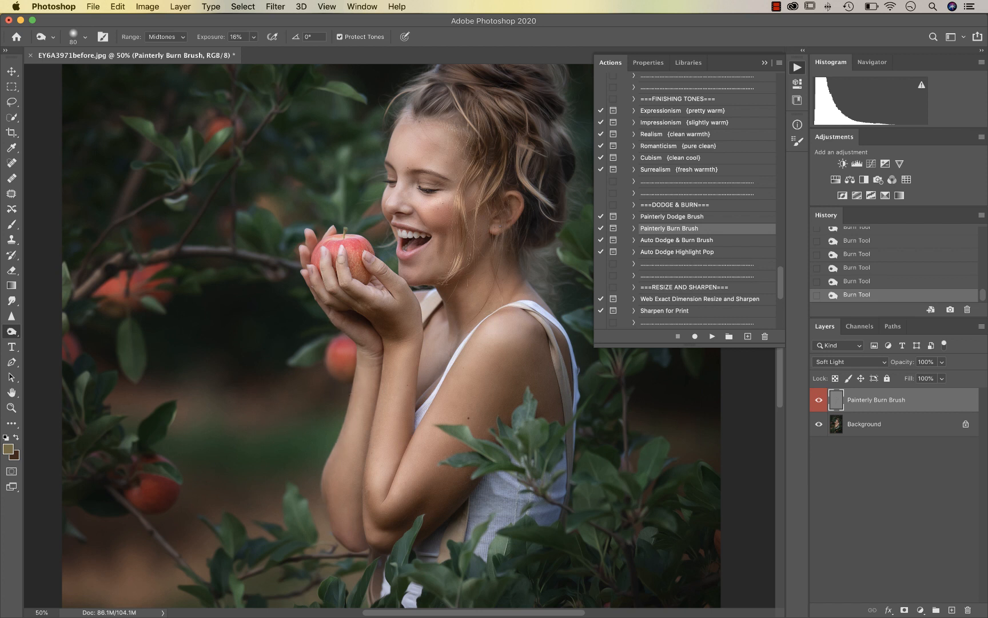
- Enlarge the Burn brush to 175 px and darken the hair falling beside the girl's face and ear
{"action": "scroll", "coordinate": [341, 258], "scroll_direction": "up", "scroll_amount": 3}
{"action": "key", "text": "bracketright"}
{"action": "key", "text": "bracketright"}
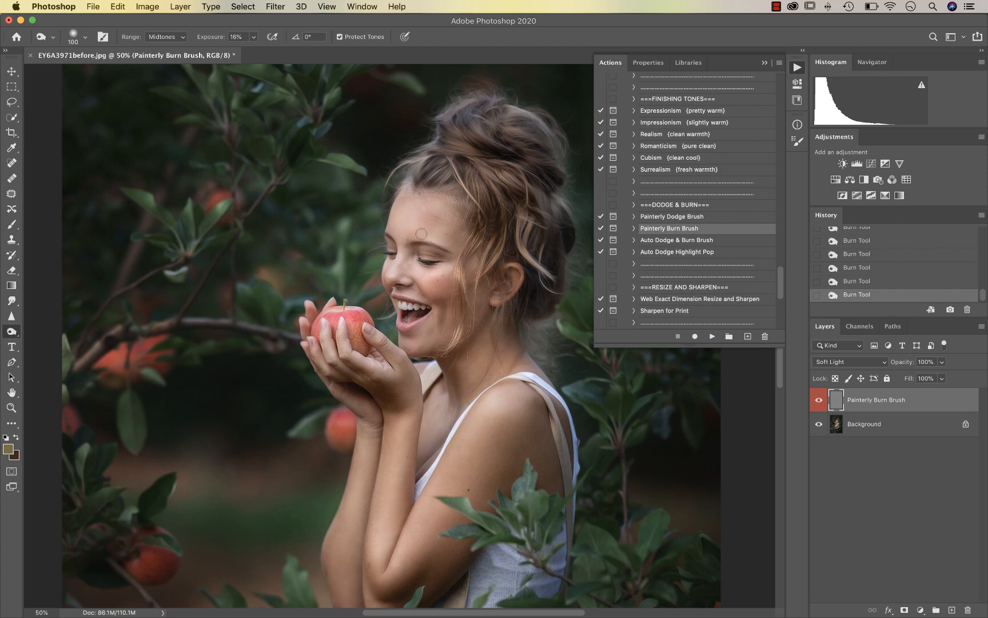
{"action": "key", "text": "bracketright"}
{"action": "key", "text": "bracketright"}
{"action": "key", "text": "bracketright"}
{"action": "left_click_drag", "start_coordinate": [470, 217], "coordinate": [485, 315]}
{"action": "scroll", "coordinate": [485, 315], "scroll_direction": "down", "scroll_amount": 6}
{"action": "scroll", "coordinate": [485, 311], "scroll_direction": "up", "scroll_amount": 5}
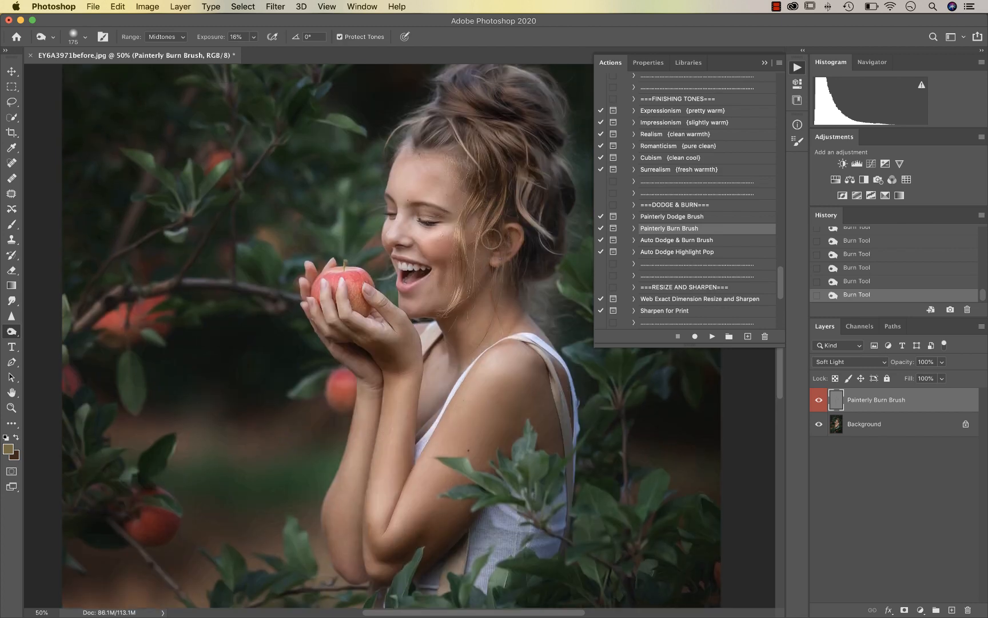
- Reduce the Burn brush to 90 px and deepen the shadows in the back of the girl's updo
{"action": "key", "text": "bracketleft"}
{"action": "key", "text": "bracketleft"}
{"action": "key", "text": "bracketleft"}
{"action": "key", "text": "bracketleft"}
{"action": "scroll", "coordinate": [518, 243], "scroll_direction": "up", "scroll_amount": 1}
{"action": "scroll", "coordinate": [525, 179], "scroll_direction": "up", "scroll_amount": 3}
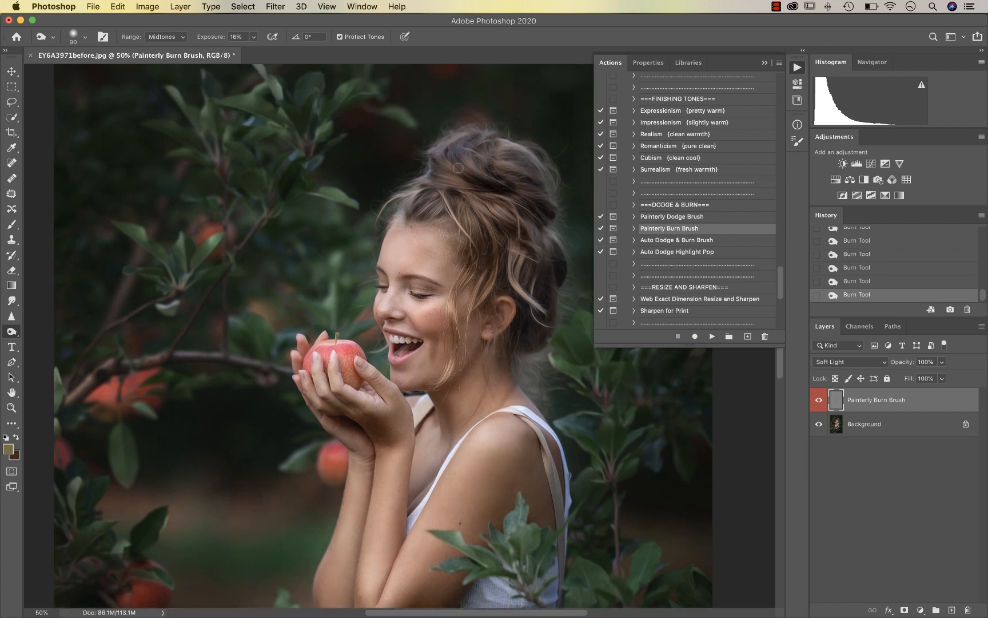
{"action": "mouse_move", "coordinate": [507, 188]}
{"action": "left_mouse_down"}
{"action": "mouse_move", "coordinate": [547, 204]}
{"action": "mouse_move", "coordinate": [563, 261]}
{"action": "mouse_move", "coordinate": [541, 245]}
{"action": "left_mouse_up"}
{"action": "key", "text": "super+minus"}
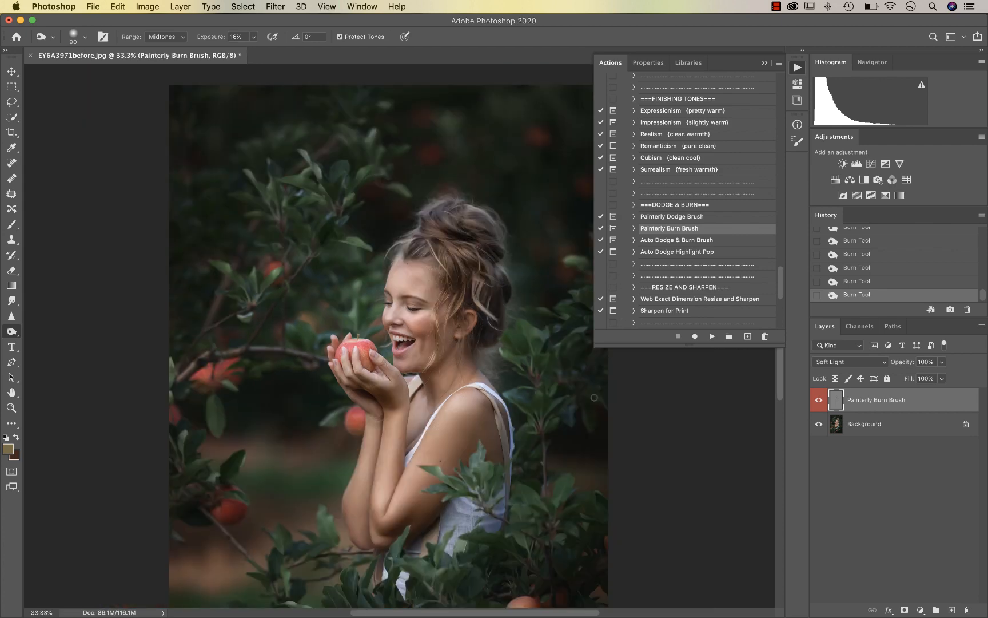
- Compare the image with and without the burn and lower the Painterly Burn Brush layer's opacity to 79%
{"action": "left_click", "coordinate": [818, 401]}
{"action": "left_click", "coordinate": [818, 402]}
{"action": "left_click", "coordinate": [818, 401]}
{"action": "left_click", "coordinate": [819, 402]}
{"action": "left_click", "coordinate": [818, 405]}
{"action": "left_click", "coordinate": [942, 361]}
{"action": "left_click_drag", "start_coordinate": [934, 377], "coordinate": [932, 376]}
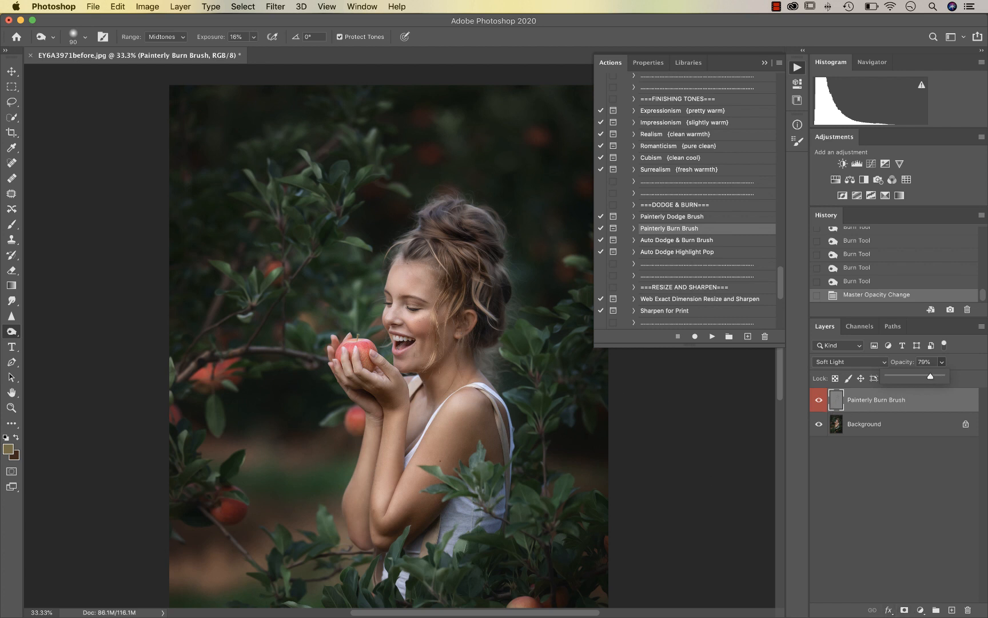
- Add a layer mask to the Painterly Burn Brush layer and brush black over the girl's jawline to reduce the burn
{"action": "left_click", "coordinate": [904, 610]}
{"action": "left_click", "coordinate": [12, 224]}
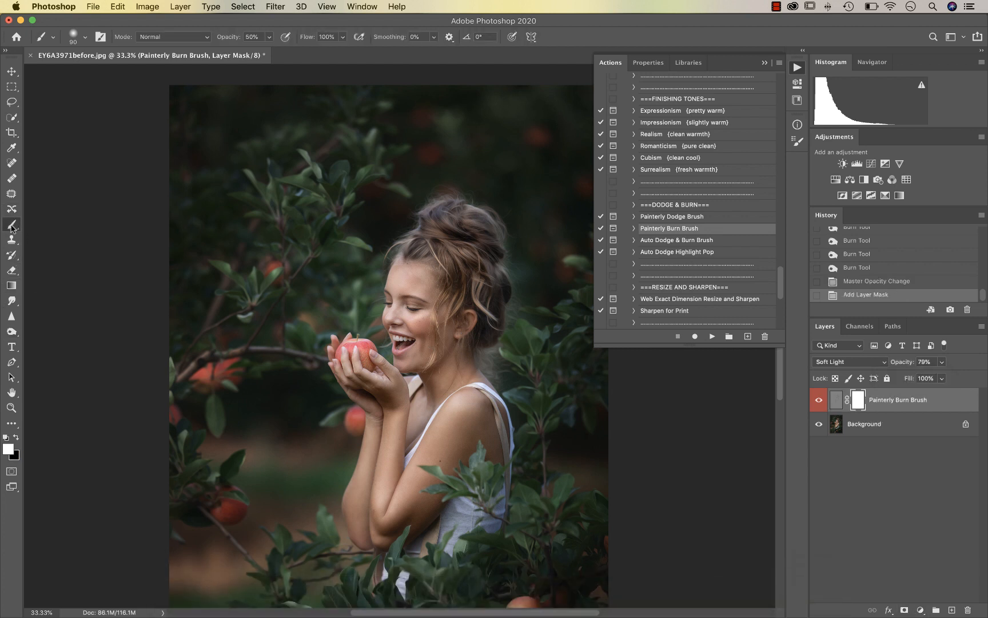
{"action": "key", "text": "x"}
{"action": "key", "text": "super+equal"}
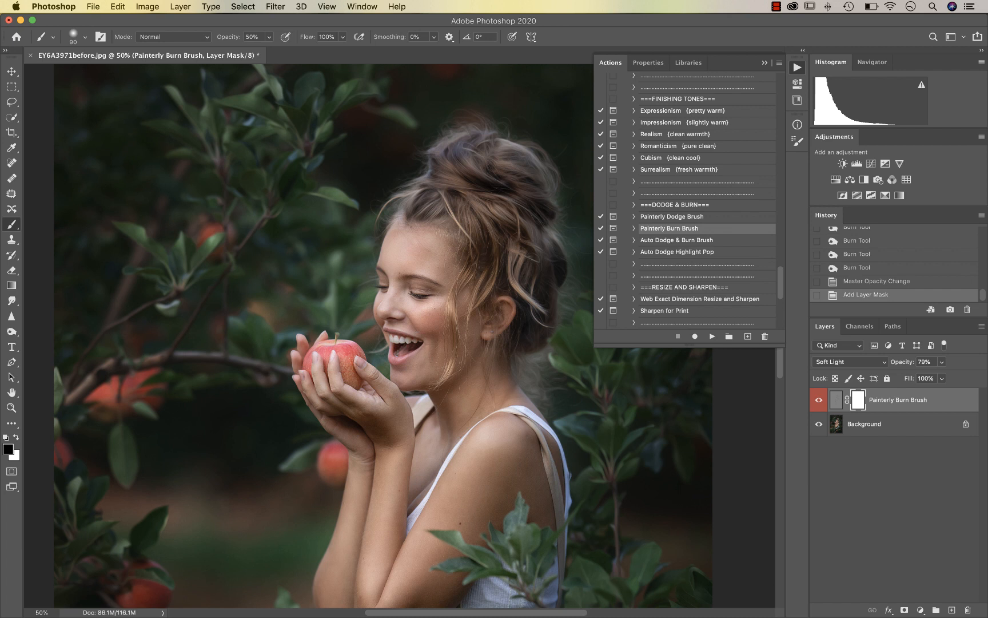
{"action": "left_click_drag", "start_coordinate": [427, 356], "coordinate": [431, 353]}
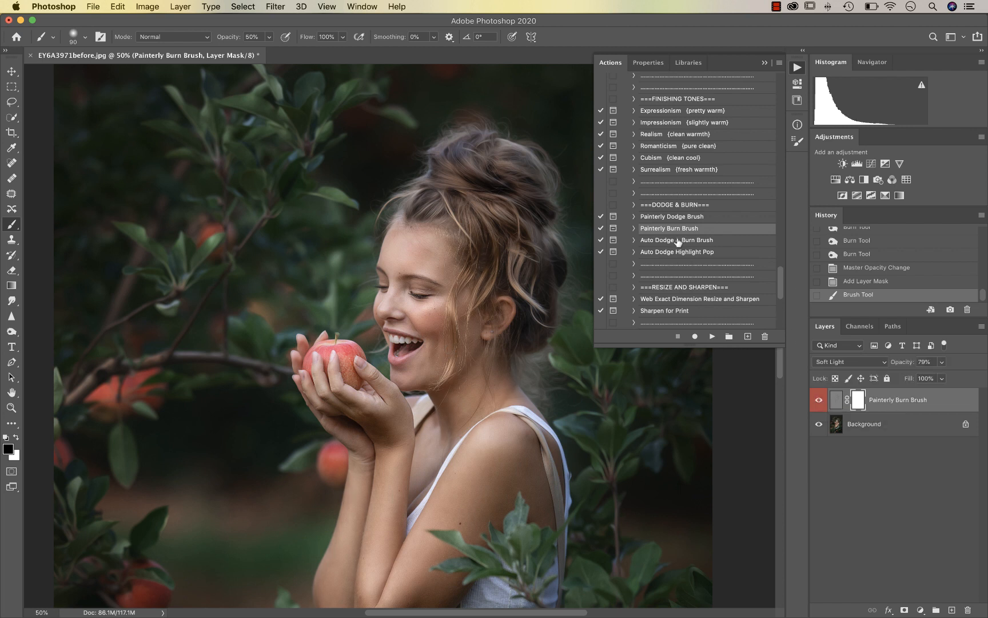
- Flatten the image and run the Painterly Dodge Brush action, continuing through its messages
{"action": "key", "text": "super+shift+e"}
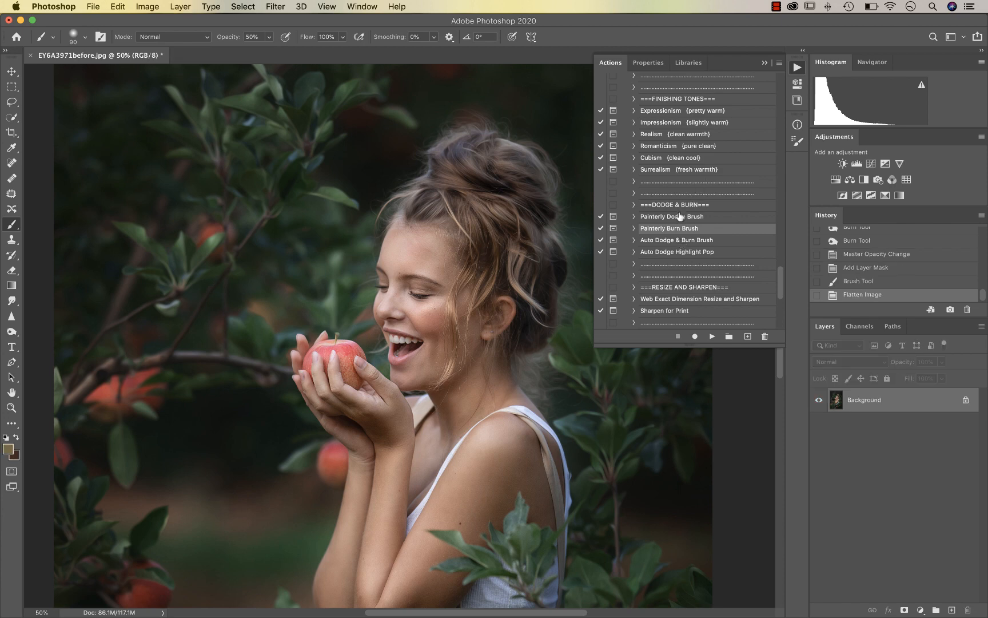
{"action": "left_click", "coordinate": [680, 220]}
{"action": "left_click", "coordinate": [712, 336]}
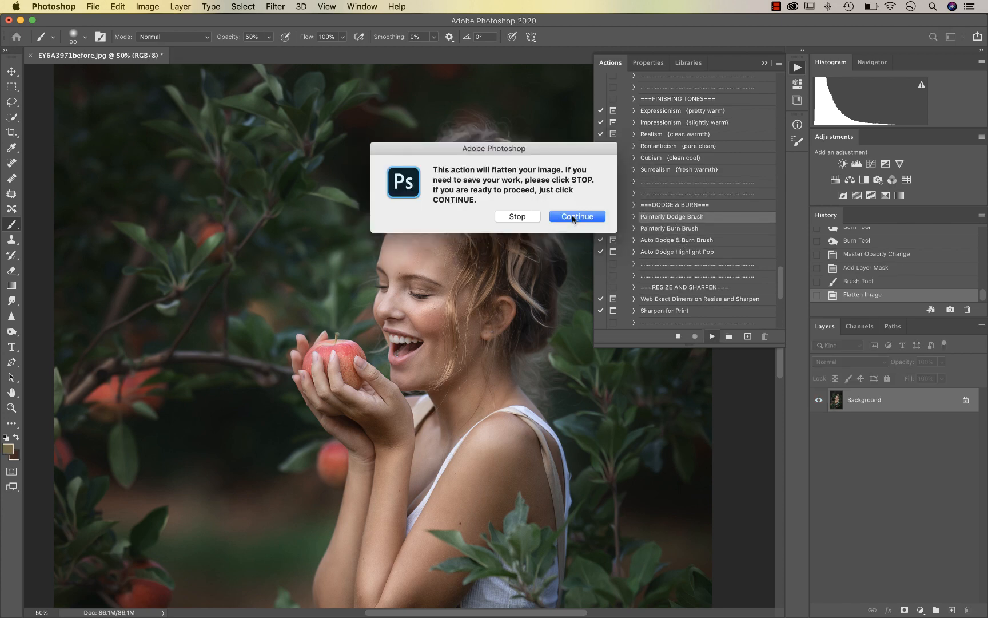
{"action": "left_click", "coordinate": [576, 217]}
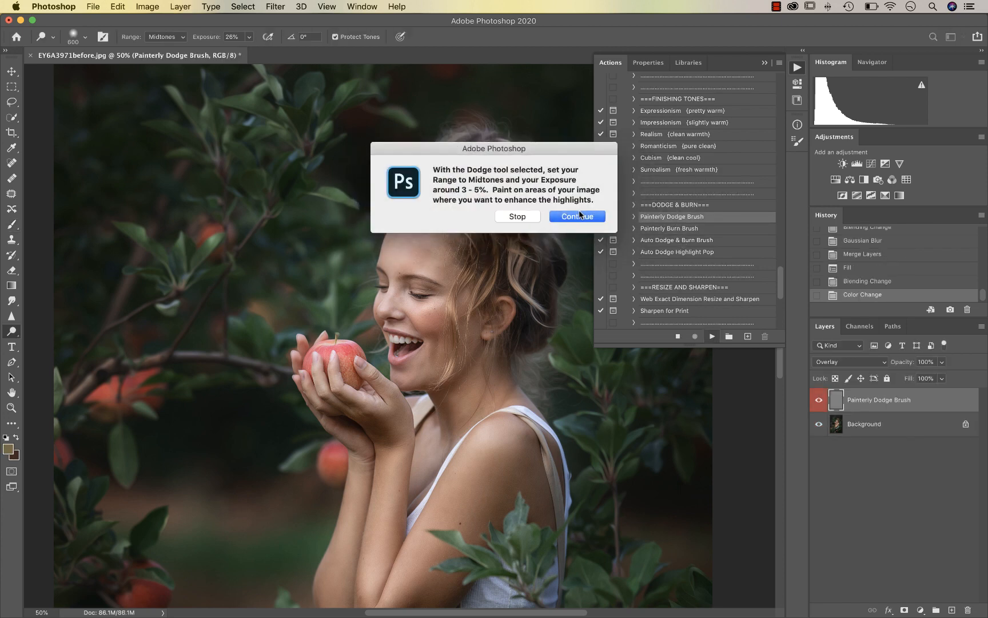
{"action": "left_click", "coordinate": [577, 217]}
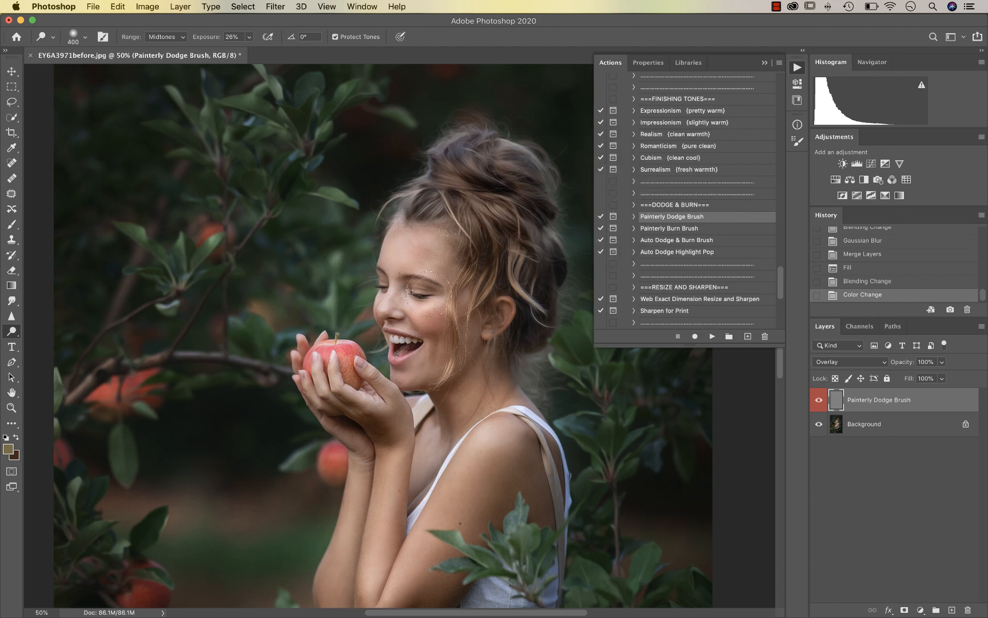
- Reduce the Dodge brush to 70 px and brighten the highlighted strands throughout the girl's hair
{"action": "key", "text": "bracketleft"}
{"action": "key", "text": "bracketleft"}
{"action": "mouse_move", "coordinate": [475, 203]}
{"action": "left_mouse_down"}
{"action": "mouse_move", "coordinate": [491, 234]}
{"action": "mouse_move", "coordinate": [490, 280]}
{"action": "mouse_move", "coordinate": [486, 227]}
{"action": "mouse_move", "coordinate": [507, 218]}
{"action": "mouse_move", "coordinate": [517, 277]}
{"action": "mouse_move", "coordinate": [521, 249]}
{"action": "left_mouse_up"}
{"action": "key", "text": "bracketleft"}
{"action": "key", "text": "bracketleft"}
{"action": "key", "text": "bracketleft"}
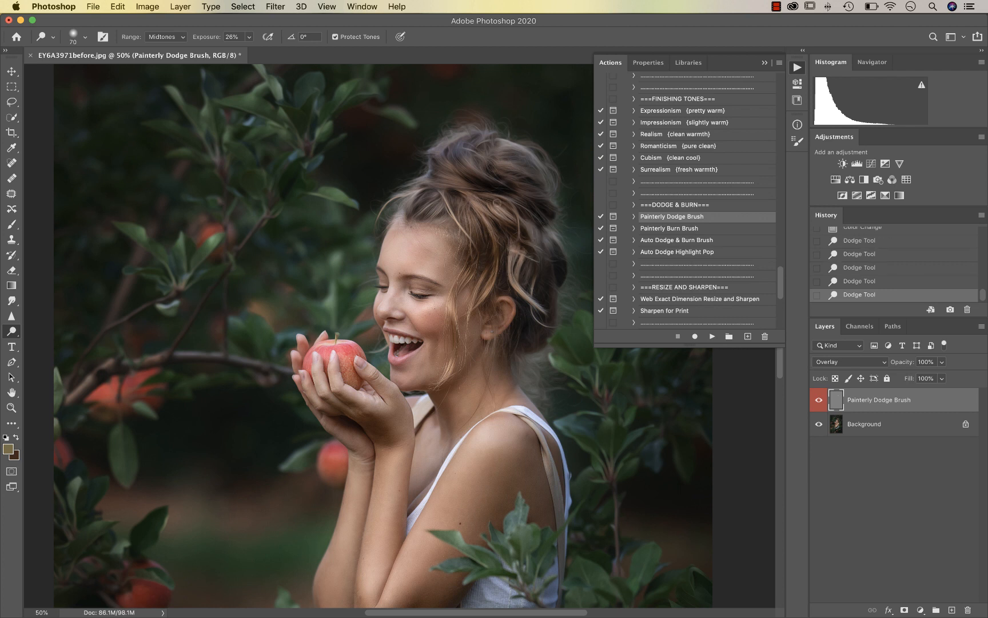
{"action": "mouse_move", "coordinate": [479, 190]}
{"action": "left_mouse_down"}
{"action": "mouse_move", "coordinate": [502, 198]}
{"action": "mouse_move", "coordinate": [520, 226]}
{"action": "left_mouse_up"}
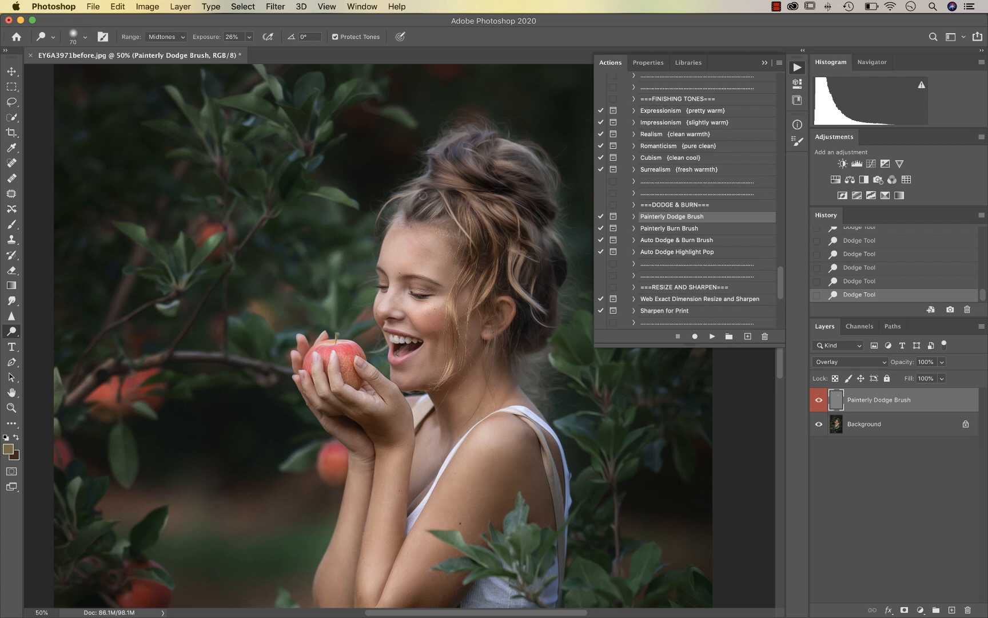
- Compare the image with and without the Painterly Dodge Brush layer to judge the hair highlights
{"action": "key", "text": "super+minus"}
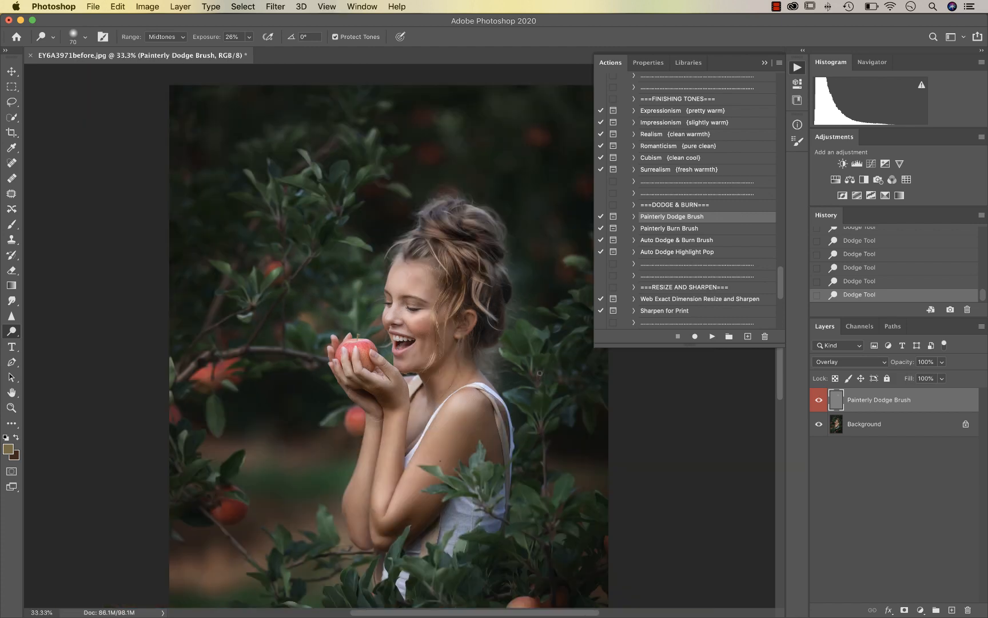
{"action": "left_click", "coordinate": [819, 400]}
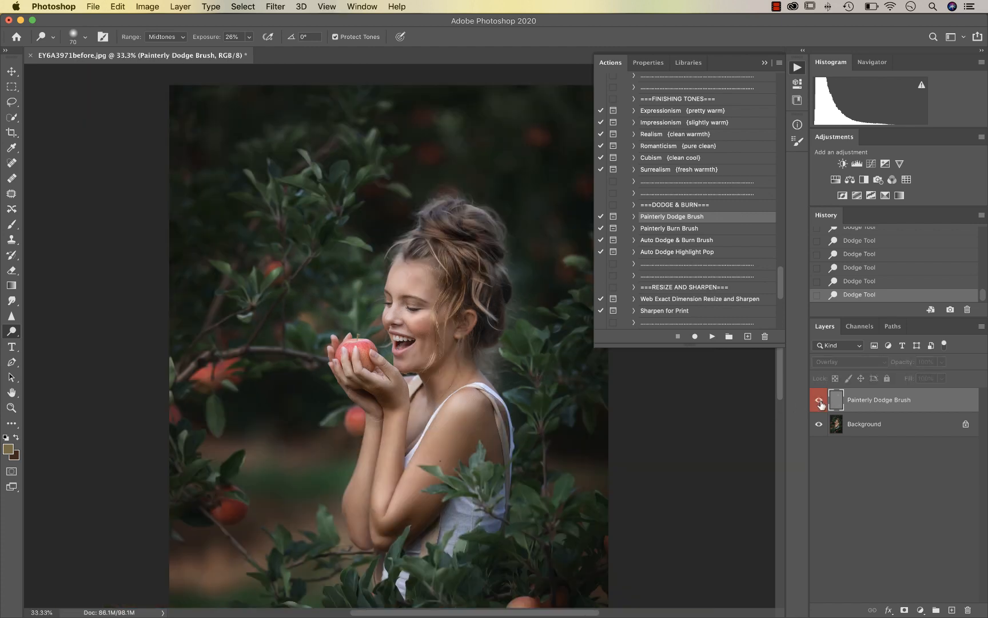
{"action": "left_click", "coordinate": [819, 400]}
{"action": "left_click", "coordinate": [819, 401]}
{"action": "left_click", "coordinate": [819, 402]}
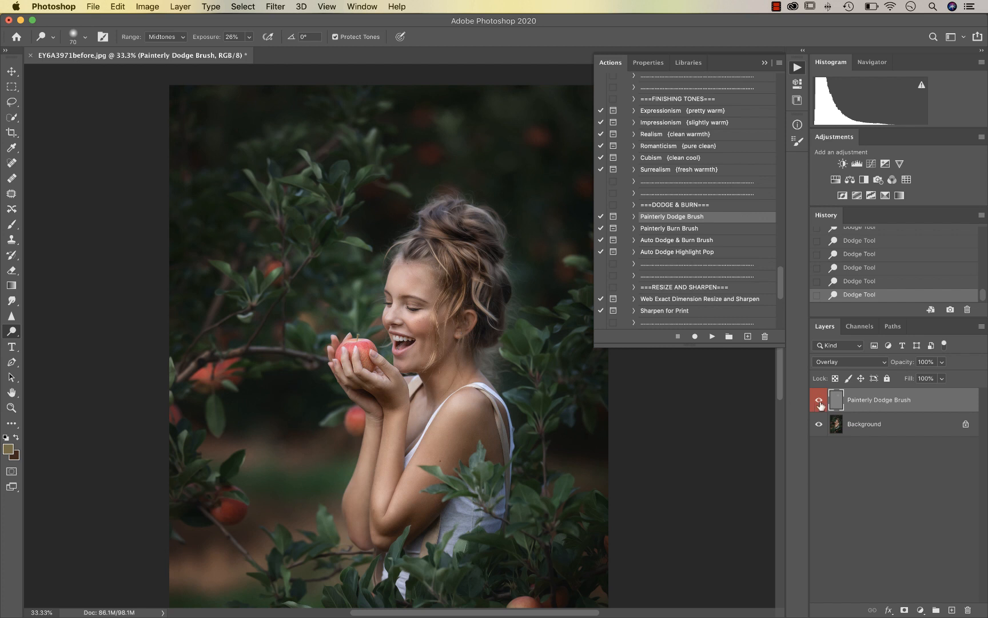
{"action": "left_click", "coordinate": [819, 402]}
{"action": "left_click", "coordinate": [817, 401]}
{"action": "key", "text": "super+plus"}
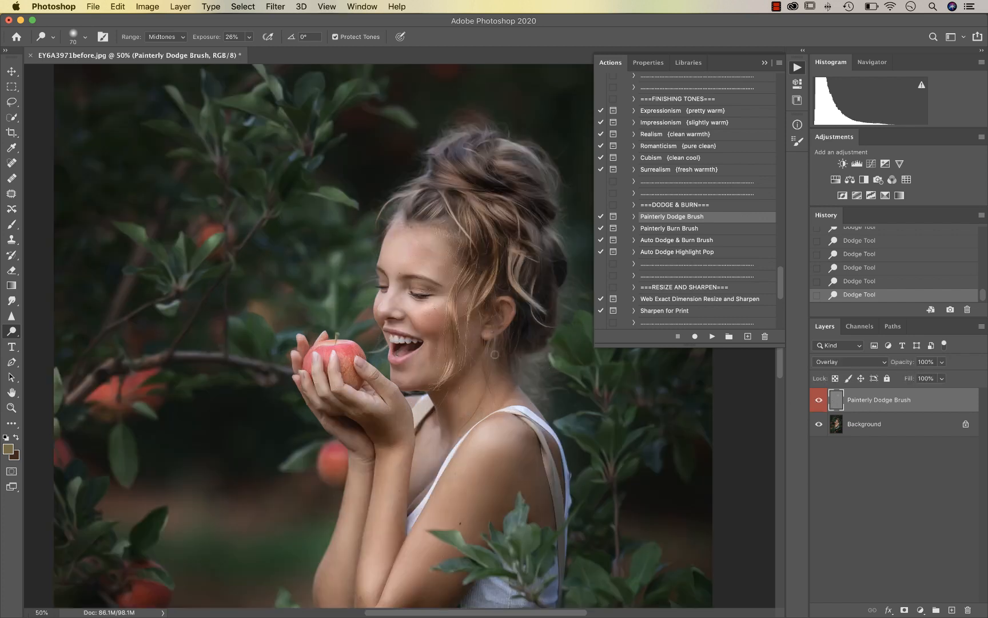
- Set the Dodge brush to 125 px and 13% exposure and brighten the highlight beside the girl's nose
{"action": "key", "text": "bracketright"}
{"action": "key", "text": "bracketright"}
{"action": "left_click", "coordinate": [249, 37]}
{"action": "left_click_drag", "start_coordinate": [245, 52], "coordinate": [243, 53]}
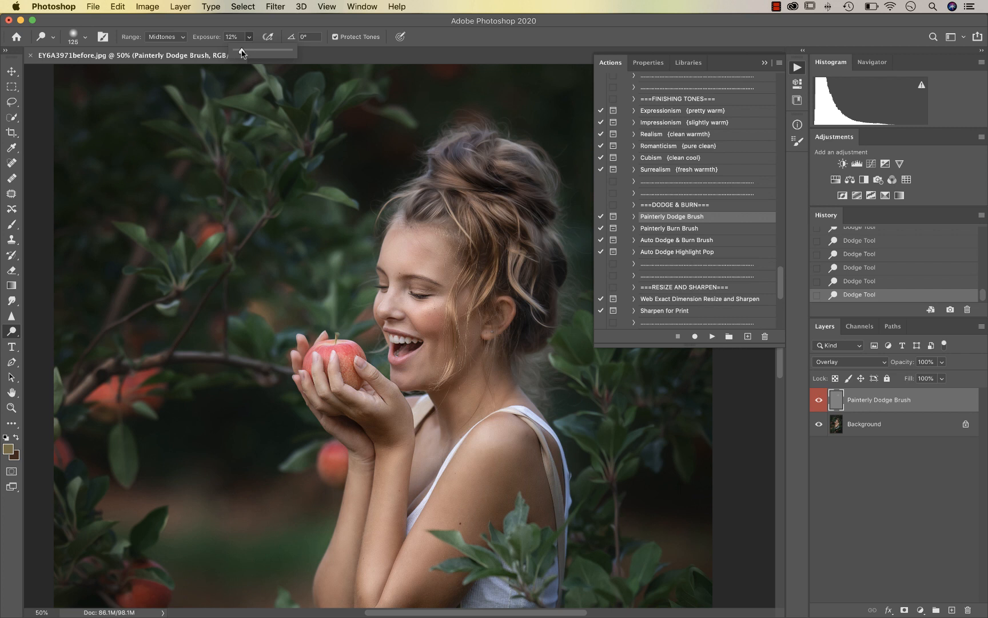
{"action": "left_click", "coordinate": [388, 298]}
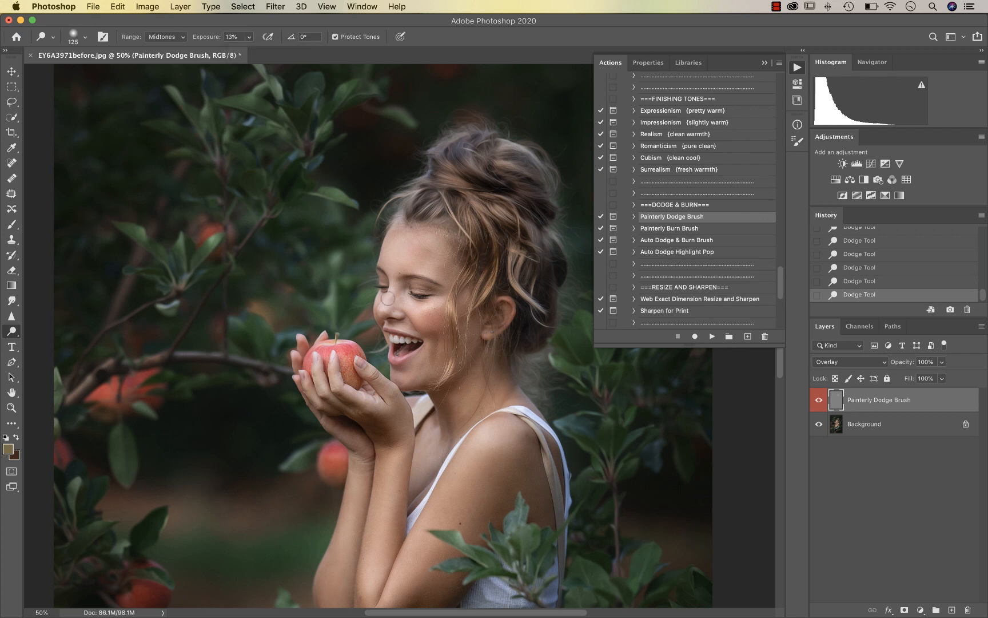
- Dodge the girl's face with the brush at 250 px and 100 px, and undo the last dodge stroke
{"action": "key", "text": "bracketright"}
{"action": "key", "text": "bracketright"}
{"action": "key", "text": "bracketright"}
{"action": "key", "text": "bracketright"}
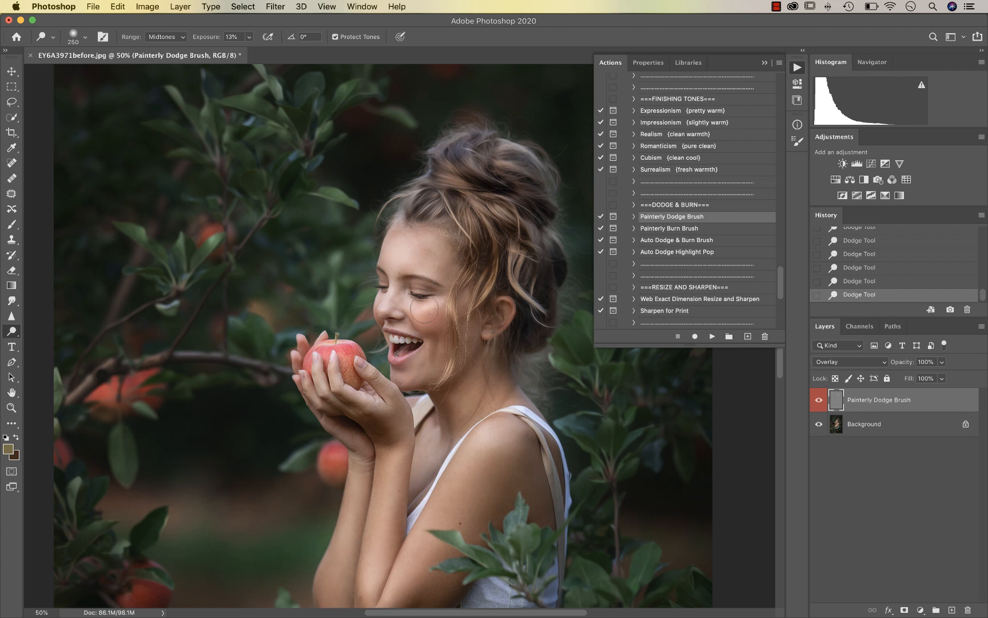
{"action": "key", "text": "bracketleft"}
{"action": "key", "text": "bracketleft"}
{"action": "key", "text": "bracketleft"}
{"action": "key", "text": "bracketleft"}
{"action": "key", "text": "bracketleft"}
{"action": "key", "text": "bracketleft"}
{"action": "left_click", "coordinate": [147, 6]}
{"action": "left_click", "coordinate": [130, 20]}
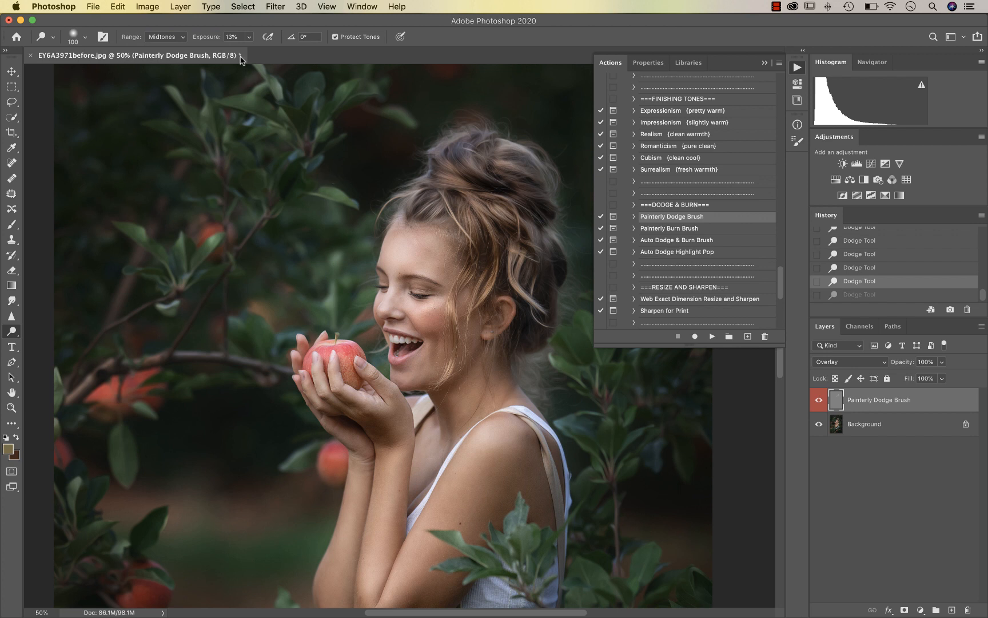
- Set the Dodge exposure to 9% and the brush to 175 px, and restore the undone dodge stroke
{"action": "left_click", "coordinate": [249, 38]}
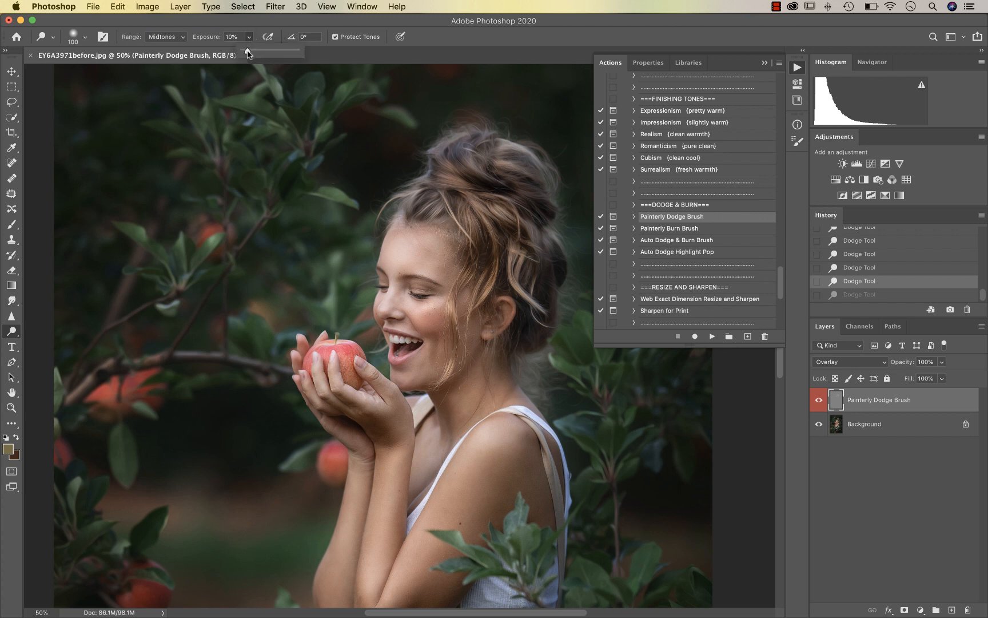
{"action": "left_click_drag", "start_coordinate": [248, 52], "coordinate": [247, 52]}
{"action": "key", "text": "bracketright"}
{"action": "key", "text": "bracketright"}
{"action": "key", "text": "bracketright"}
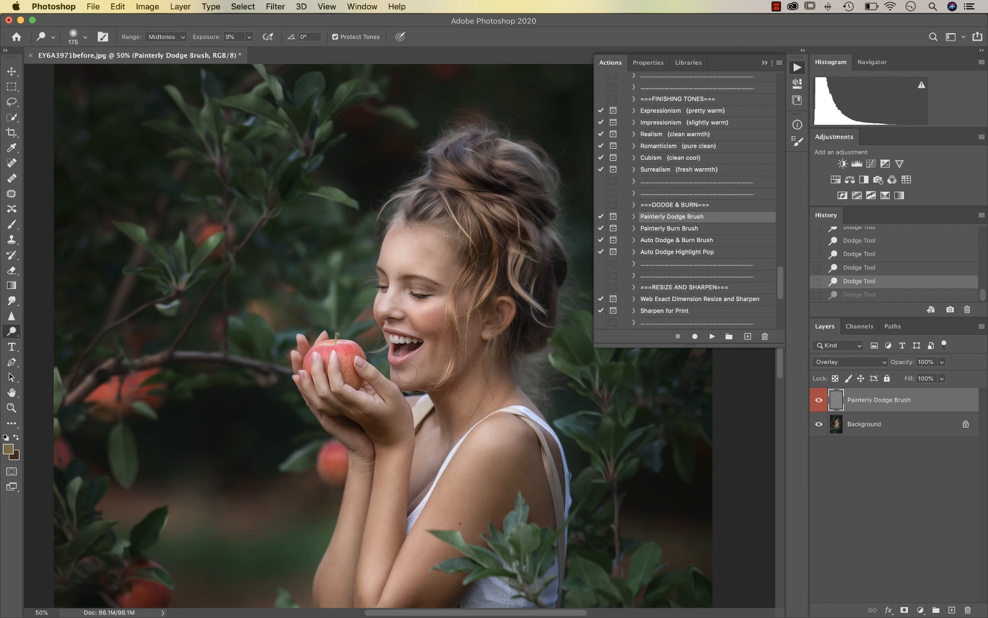
{"action": "key", "text": "super+shift+z"}
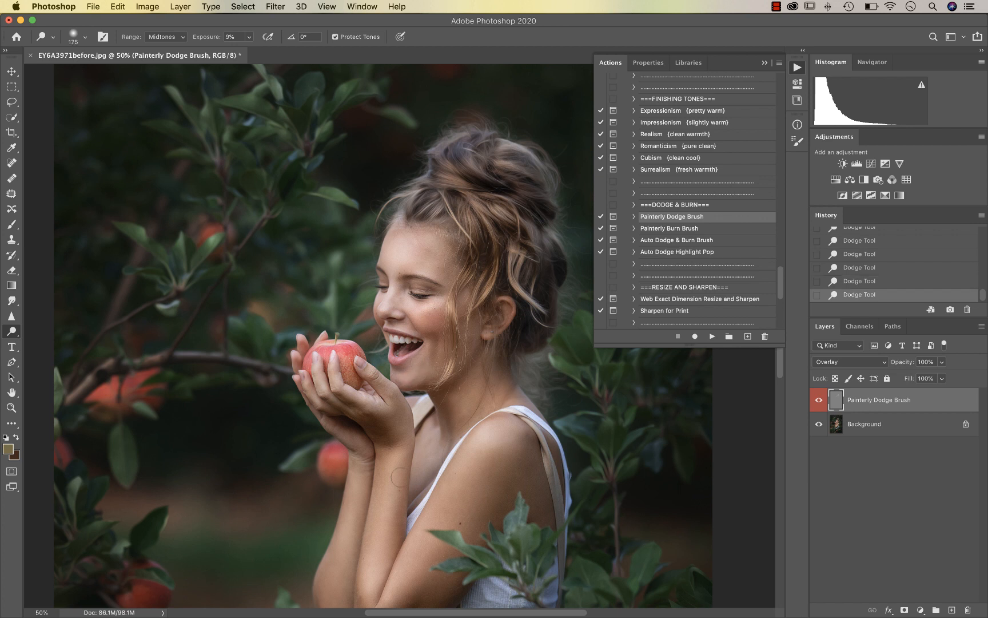
- Lower the Dodge exposure to 4% and brighten the highlights along the girl's forearms and shoulder
{"action": "scroll", "coordinate": [378, 452], "scroll_direction": "down", "scroll_amount": 1}
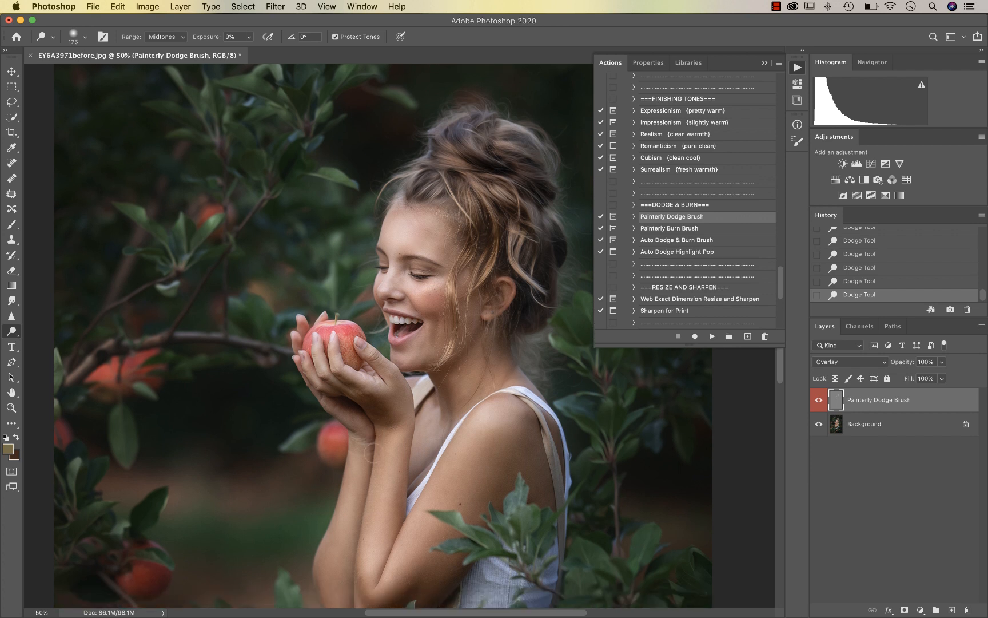
{"action": "left_click", "coordinate": [248, 37]}
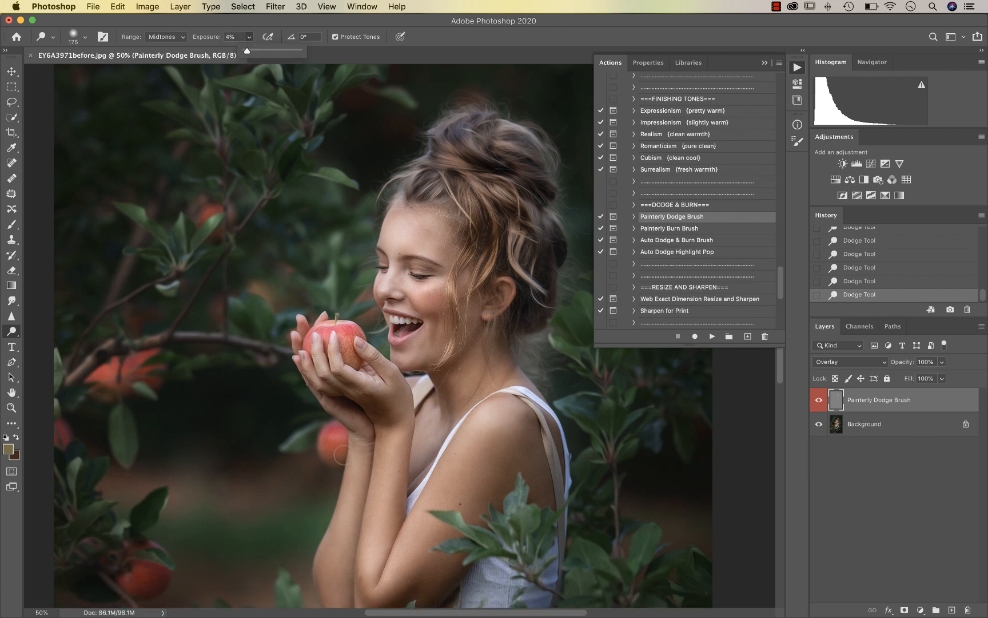
{"action": "left_click_drag", "start_coordinate": [378, 531], "coordinate": [382, 493]}
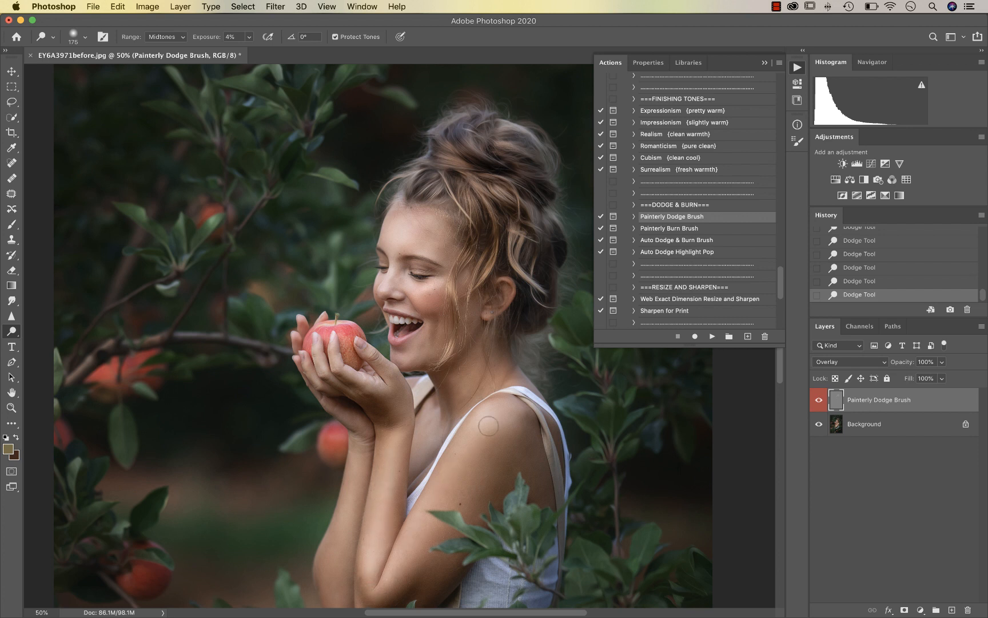
{"action": "mouse_move", "coordinate": [488, 426]}
{"action": "left_mouse_down"}
{"action": "mouse_move", "coordinate": [511, 407]}
{"action": "mouse_move", "coordinate": [500, 428]}
{"action": "mouse_move", "coordinate": [499, 418]}
{"action": "mouse_move", "coordinate": [474, 434]}
{"action": "left_mouse_up"}
{"action": "scroll", "coordinate": [336, 561], "scroll_direction": "down", "scroll_amount": 3}
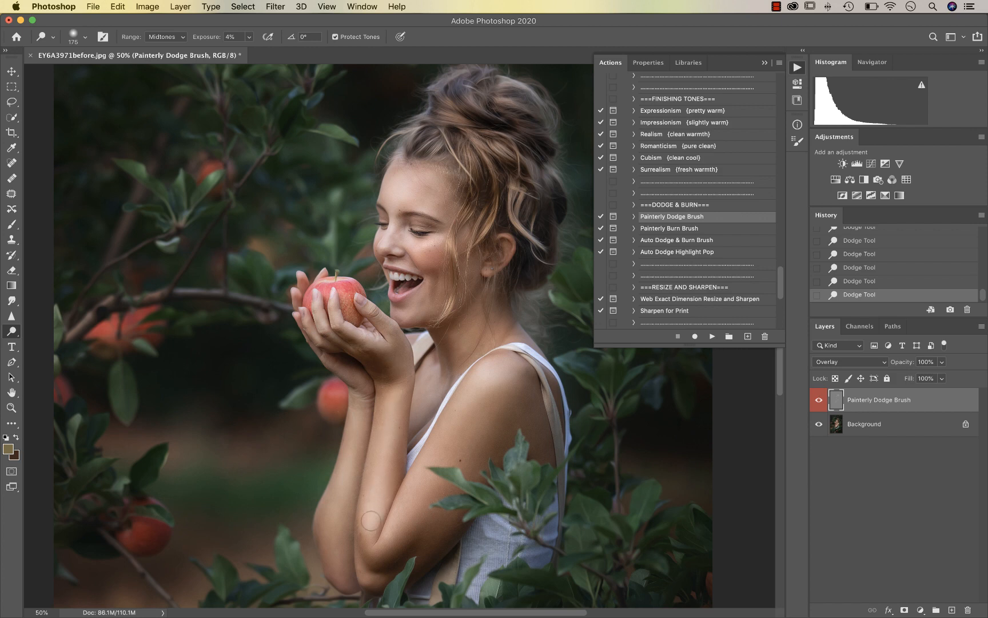
- View the whole picture and compare it with and without the Painterly Dodge Brush layer
{"action": "key", "text": "super+minus"}
{"action": "key", "text": "super+minus"}
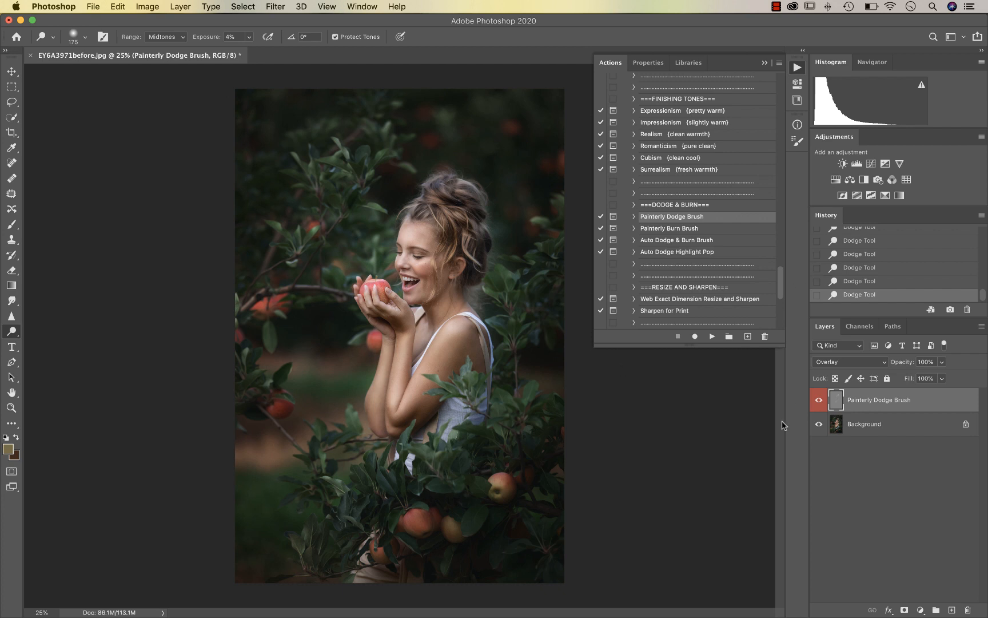
{"action": "left_click", "coordinate": [819, 402]}
{"action": "left_click", "coordinate": [819, 402]}
{"action": "left_click", "coordinate": [819, 402]}
{"action": "left_click", "coordinate": [819, 402]}
{"action": "left_click", "coordinate": [819, 402]}
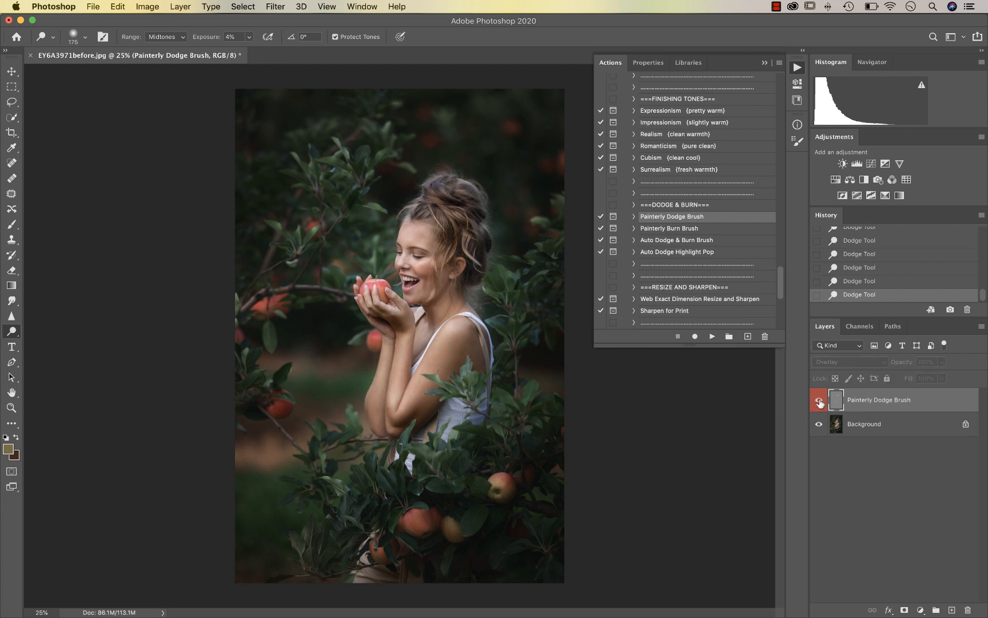
{"action": "left_click", "coordinate": [819, 402]}
{"action": "left_click", "coordinate": [819, 402]}
{"action": "left_click", "coordinate": [819, 402]}
- Brighten the highlights on the apples and the surrounding leaves with the Dodge brush at 4% exposure
{"action": "key", "text": "super+plus"}
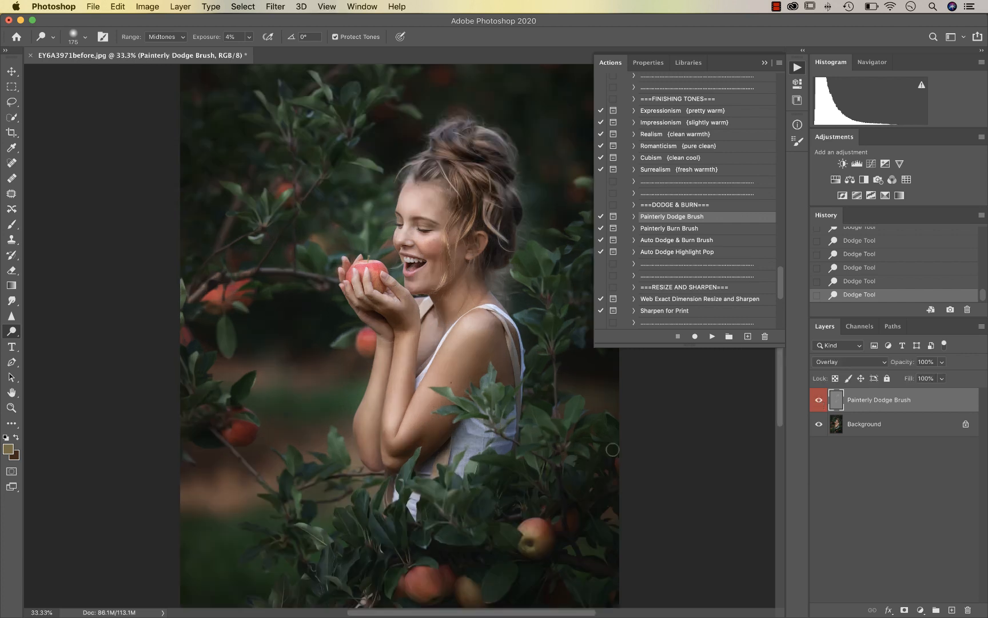
{"action": "scroll", "coordinate": [492, 497], "scroll_direction": "down", "scroll_amount": 5}
{"action": "mouse_move", "coordinate": [425, 521]}
{"action": "left_mouse_down"}
{"action": "mouse_move", "coordinate": [423, 538]}
{"action": "mouse_move", "coordinate": [407, 521]}
{"action": "left_mouse_up"}
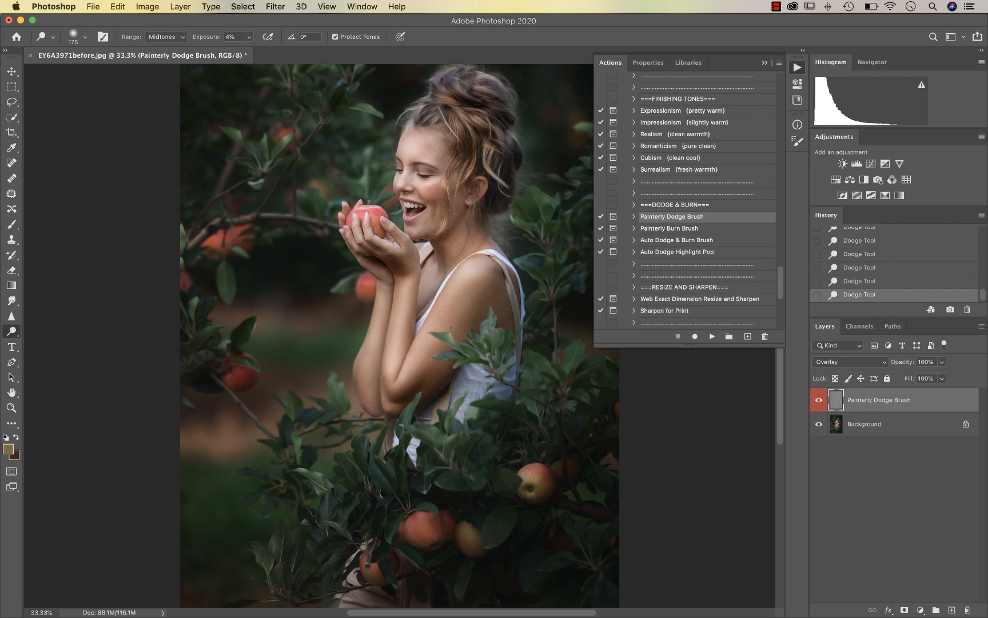
{"action": "left_click_drag", "start_coordinate": [459, 549], "coordinate": [472, 543]}
{"action": "left_click_drag", "start_coordinate": [221, 239], "coordinate": [225, 290]}
{"action": "scroll", "coordinate": [334, 400], "scroll_direction": "up", "scroll_amount": 3}
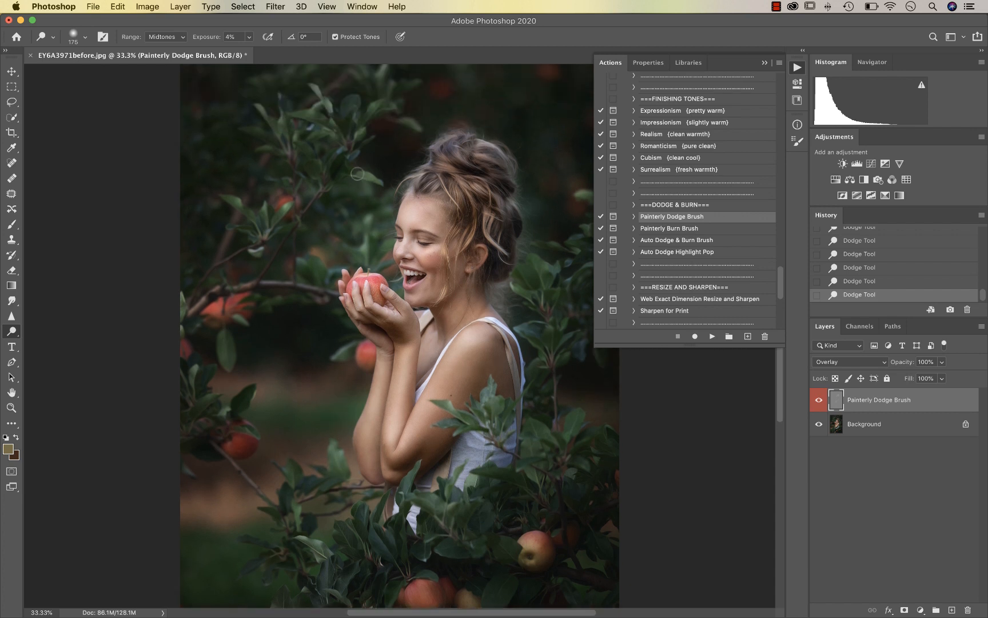
{"action": "left_click_drag", "start_coordinate": [316, 89], "coordinate": [326, 101]}
- Flatten the image and run the Auto Dodge Highlight Pop action, continuing through its message
{"action": "key", "text": "super+minus"}
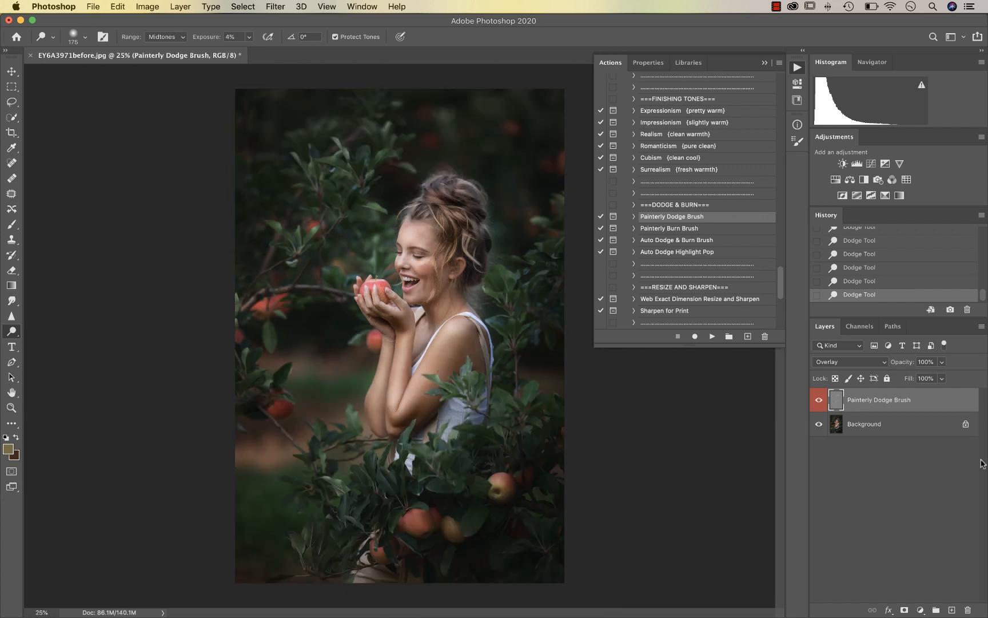
{"action": "left_click", "coordinate": [819, 402]}
{"action": "key", "text": "shift+super+e"}
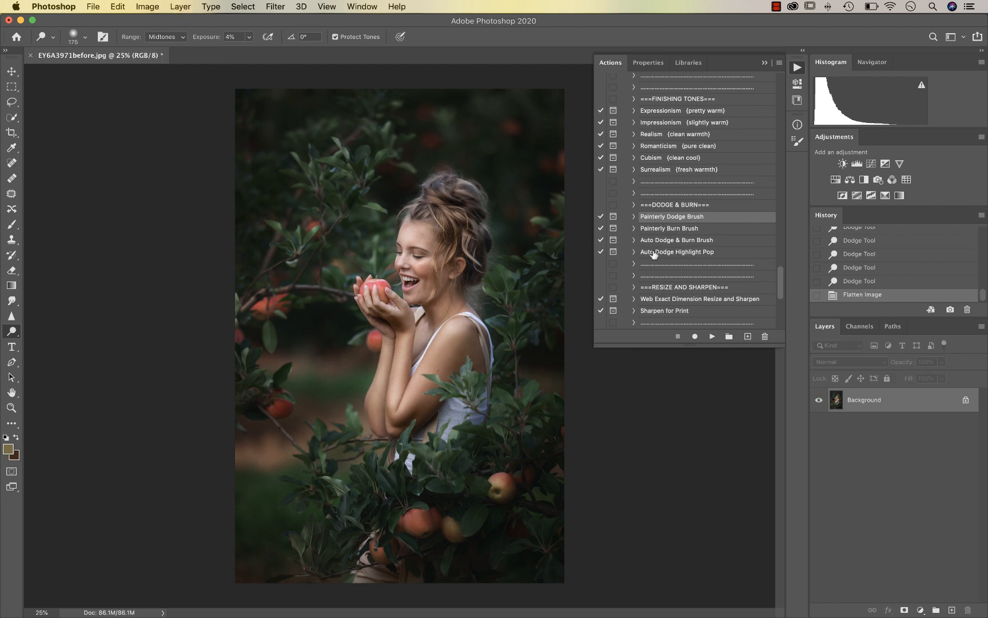
{"action": "left_click", "coordinate": [656, 253]}
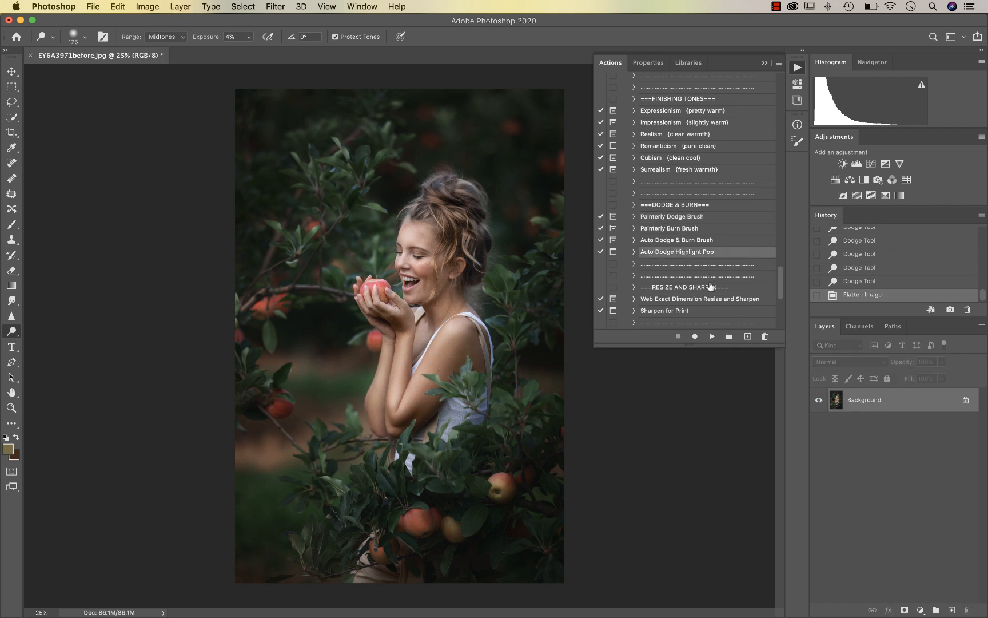
{"action": "left_click", "coordinate": [711, 337]}
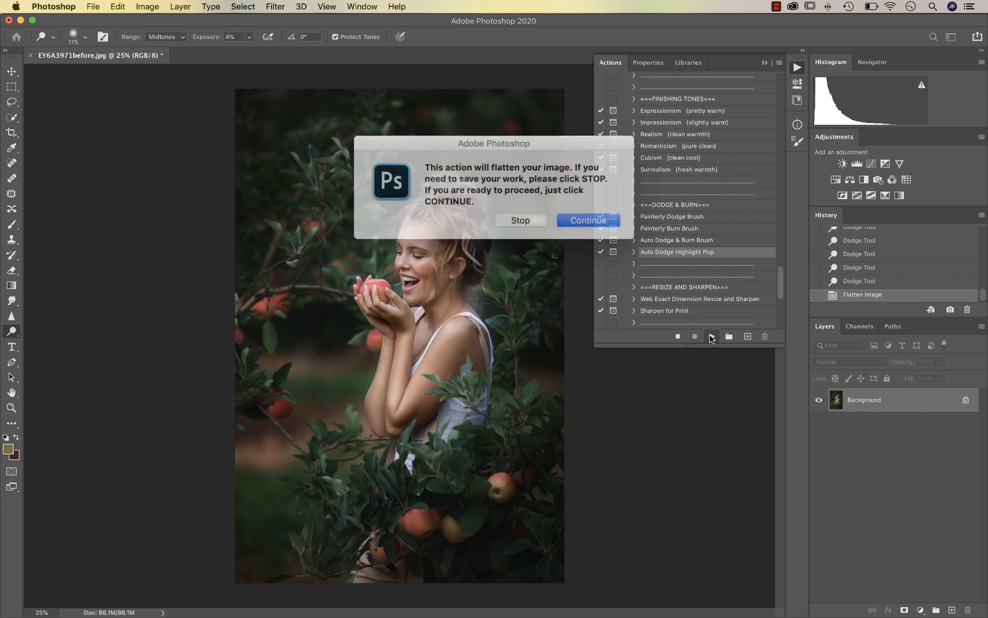
{"action": "key", "text": "Return"}
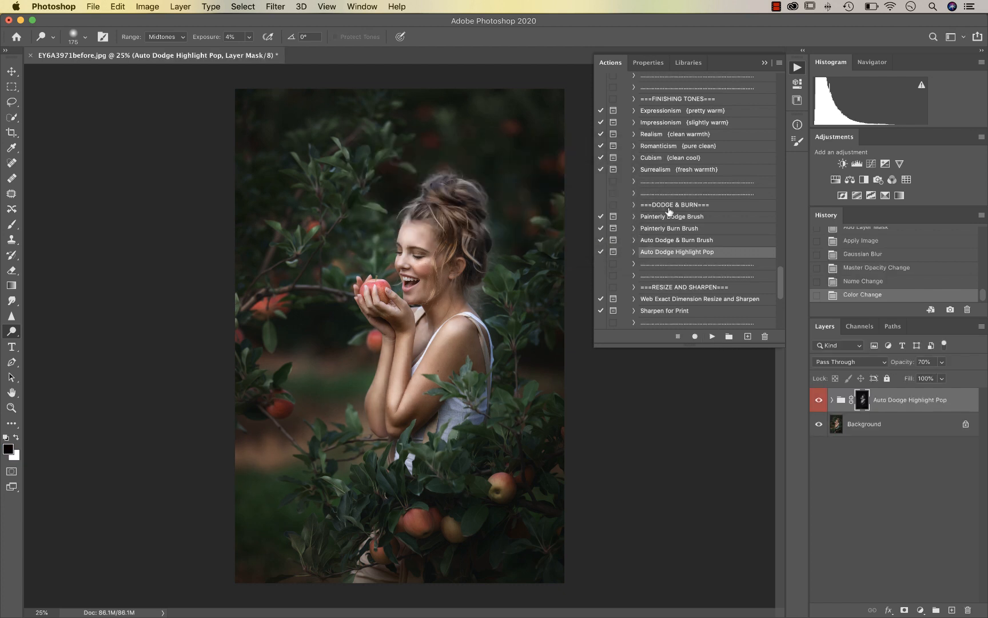
- Lower the Auto Dodge Highlight Pop group's opacity to 16% and compare the image with and without it
{"action": "left_click", "coordinate": [942, 362]}
{"action": "left_click_drag", "start_coordinate": [942, 375], "coordinate": [912, 378]}
{"action": "left_click", "coordinate": [819, 403]}
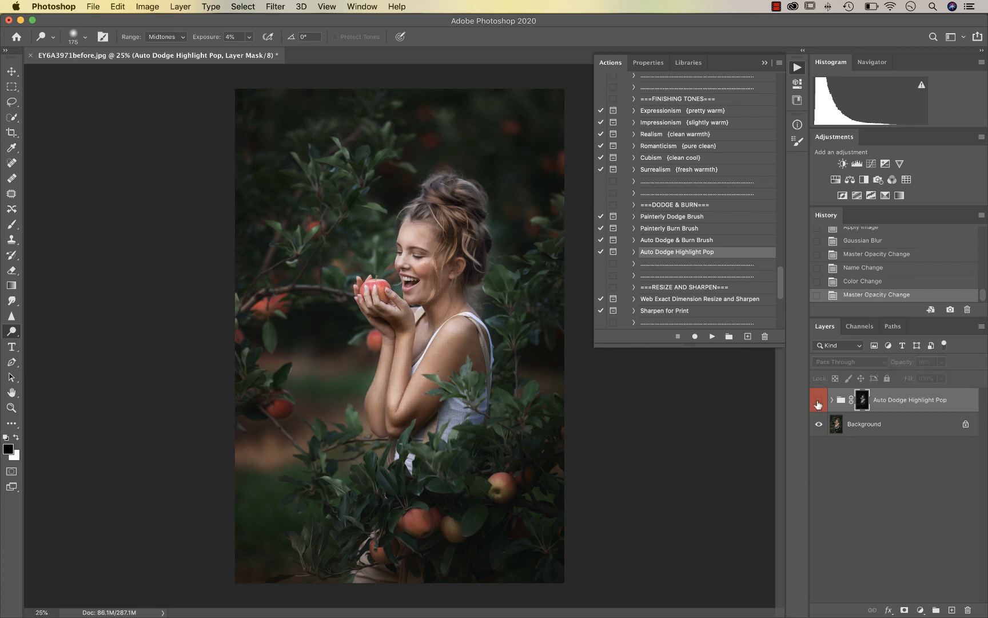
{"action": "key", "text": "super+plus"}
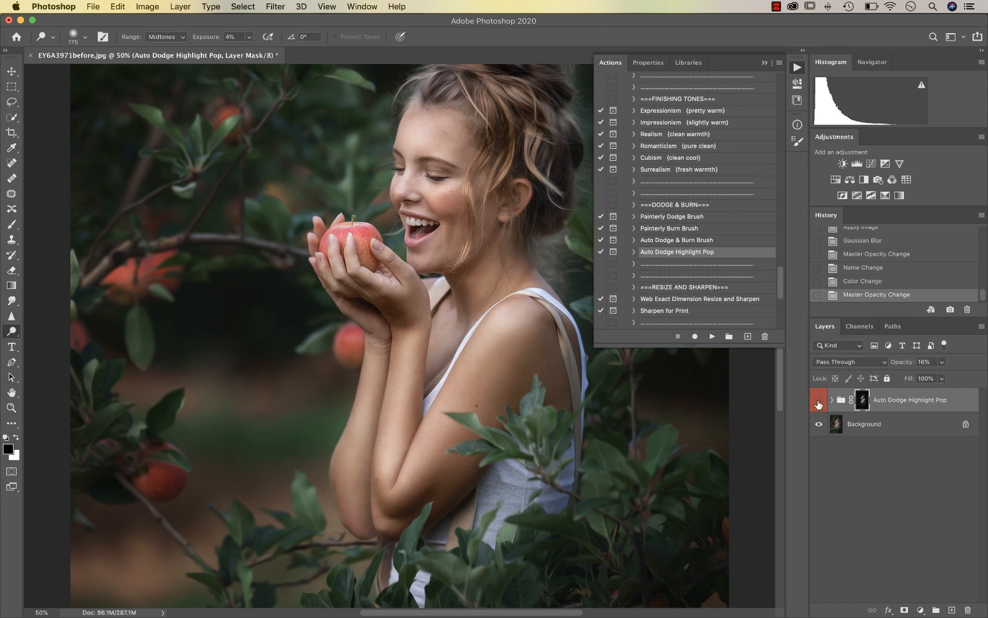
{"action": "left_click", "coordinate": [818, 403]}
{"action": "left_click", "coordinate": [818, 403]}
{"action": "left_click", "coordinate": [818, 404]}
{"action": "left_click", "coordinate": [818, 403]}
{"action": "key", "text": "super+minus"}
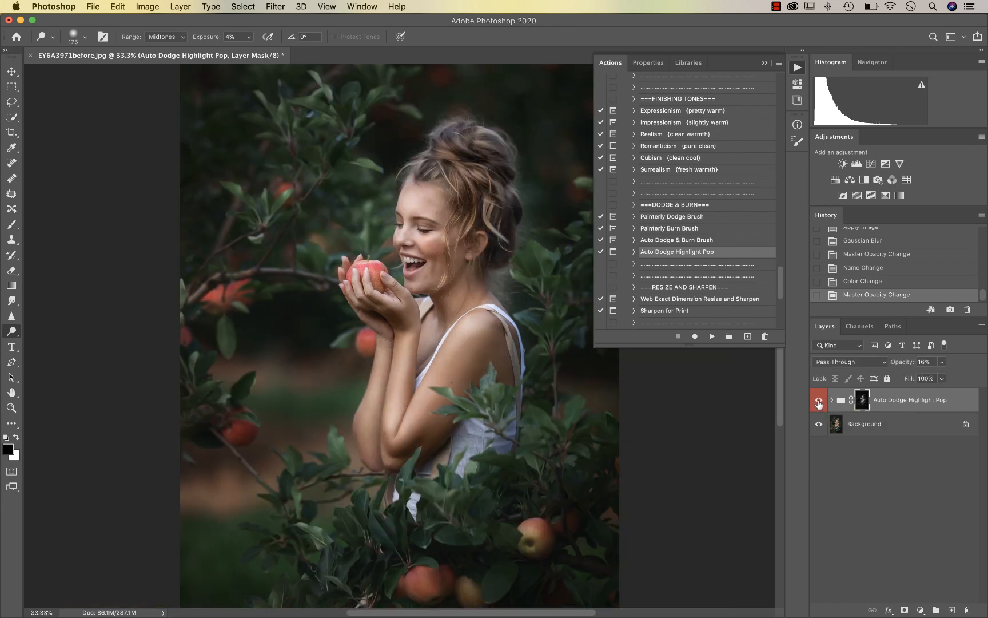
{"action": "key", "text": "super+minus"}
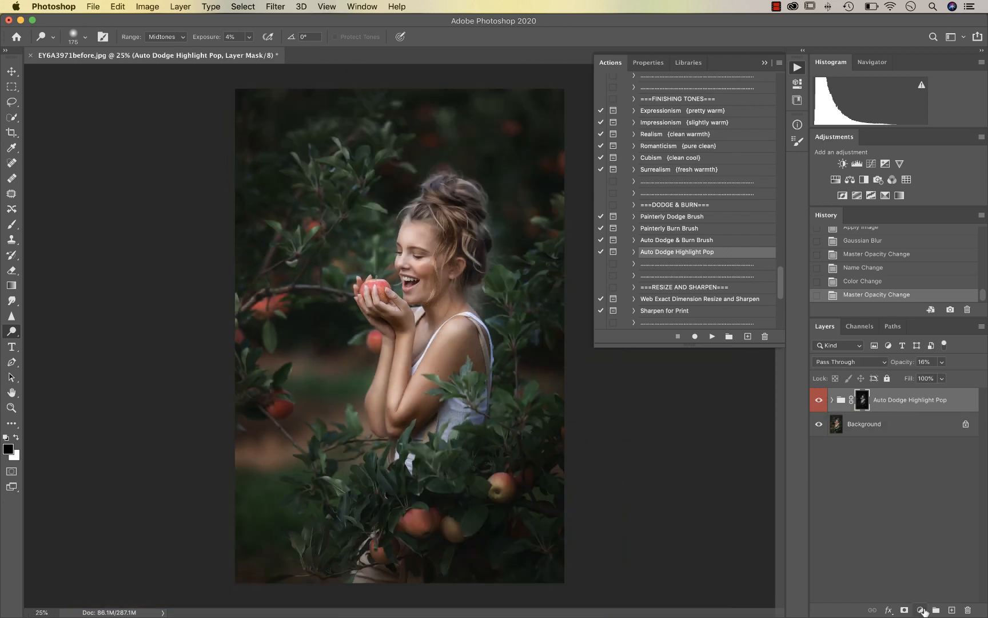
- Flatten the image and compare the original photo with Snapshot 1 in the history
{"action": "key", "text": "shift+super+f"}
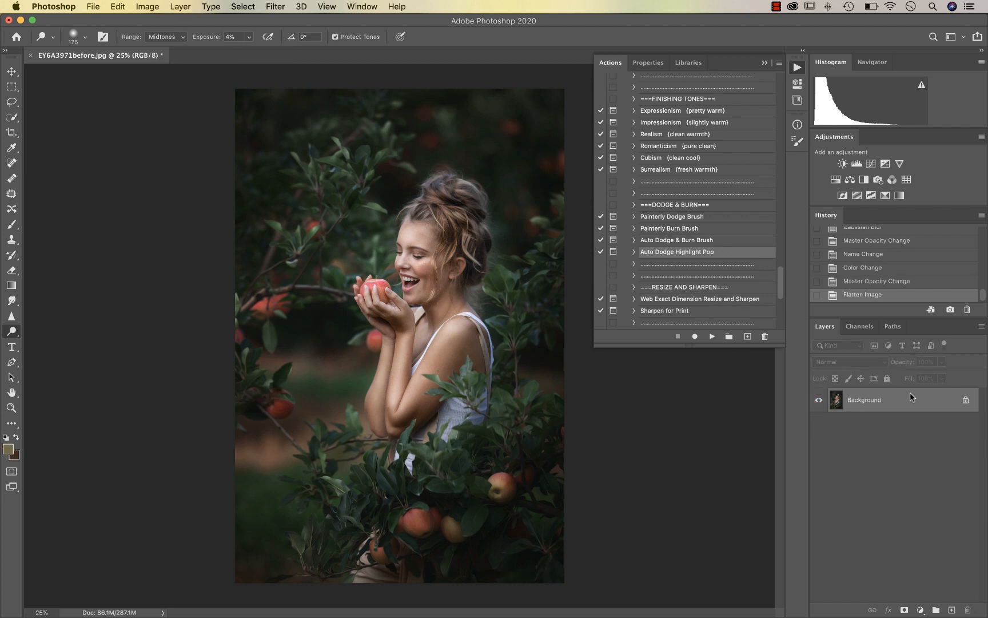
{"action": "scroll", "coordinate": [908, 241], "scroll_direction": "up", "scroll_amount": 10}
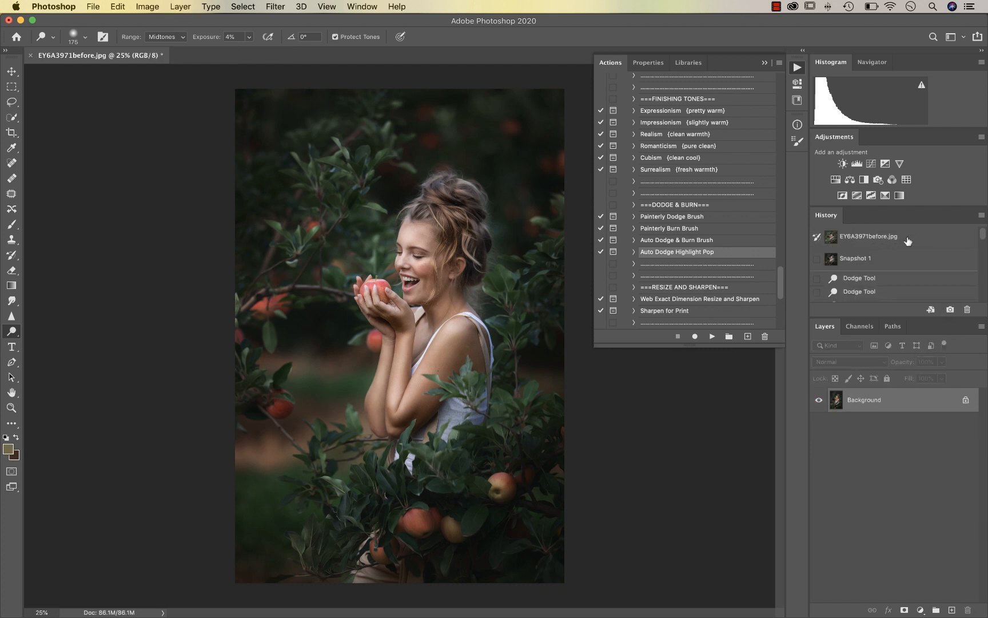
{"action": "left_click", "coordinate": [874, 237]}
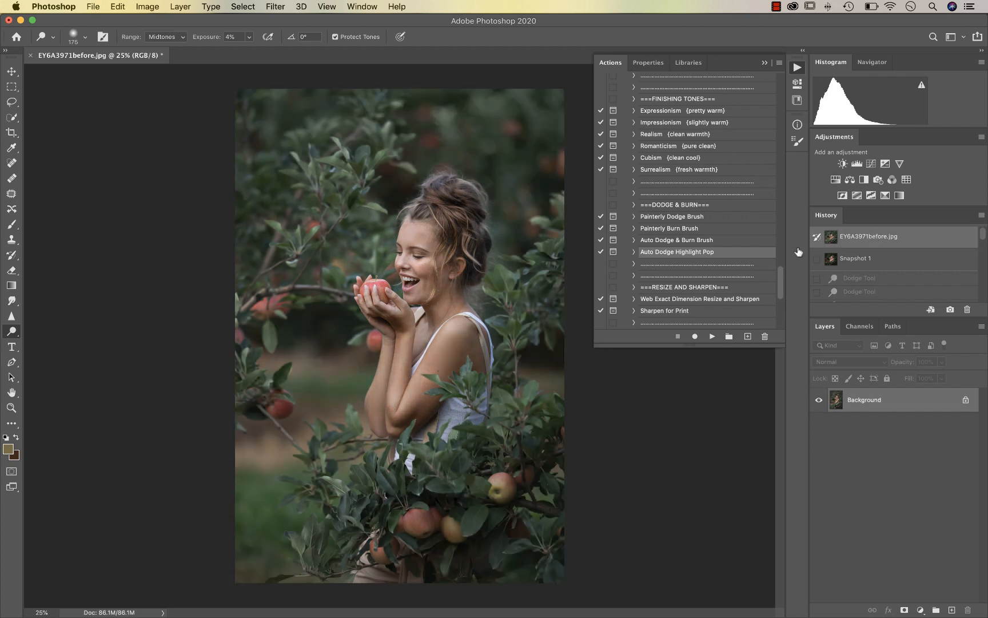
{"action": "left_click", "coordinate": [852, 262]}
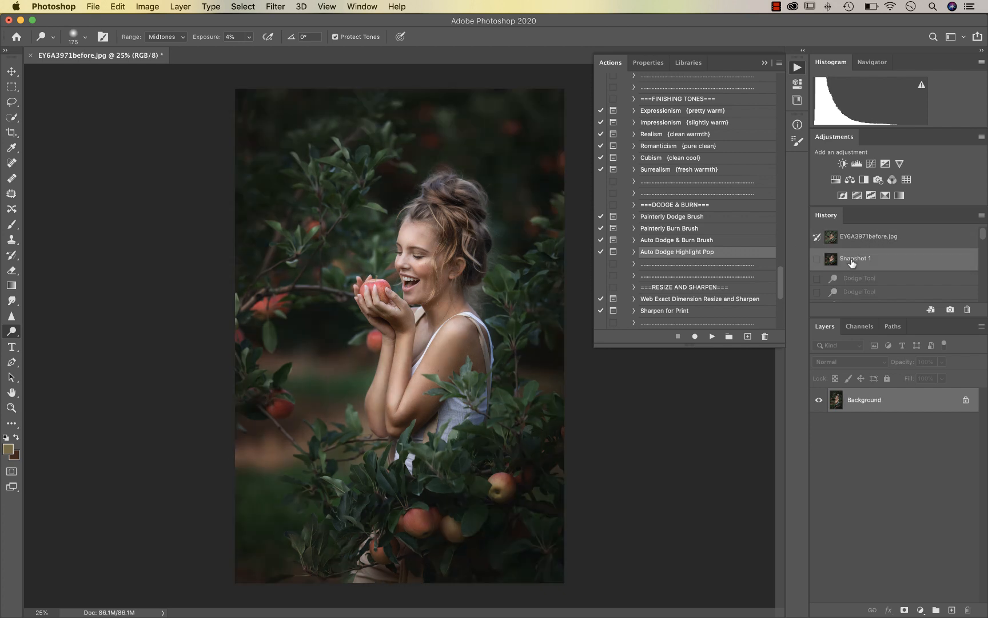
{"action": "left_click", "coordinate": [859, 235]}
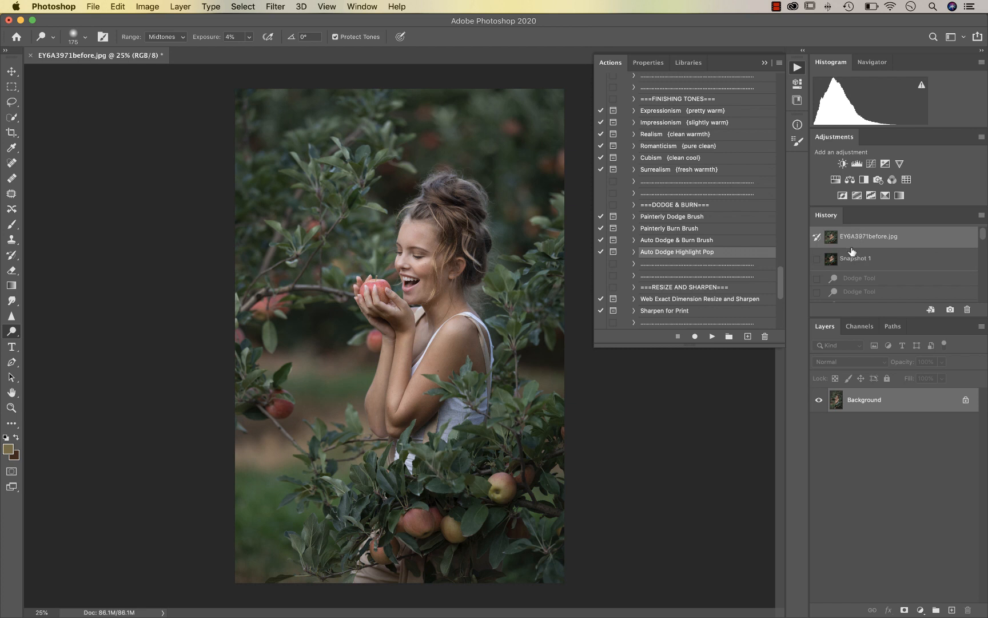
{"action": "left_click", "coordinate": [852, 254]}
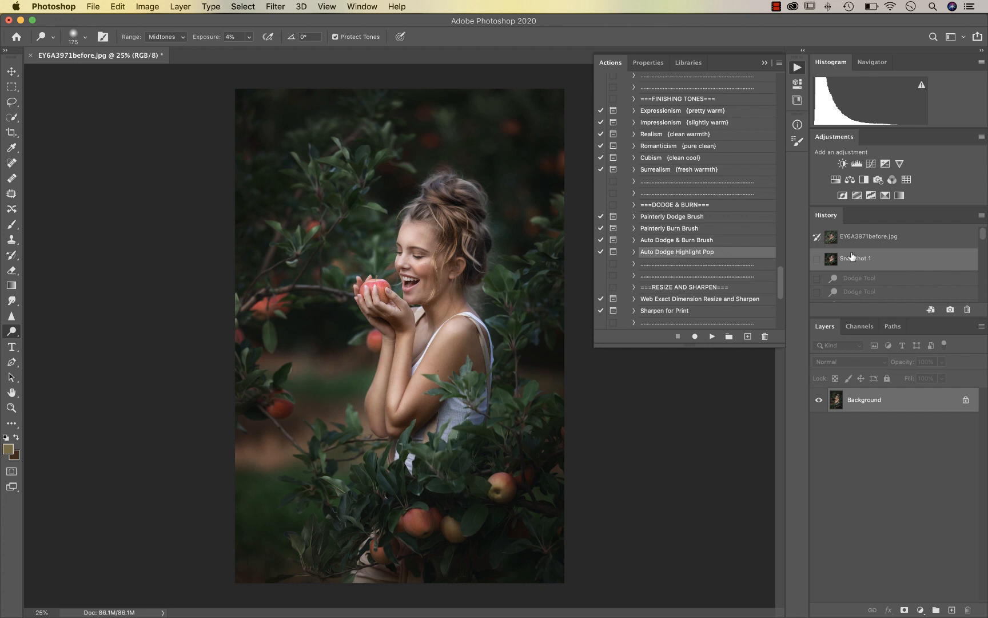
{"action": "left_click", "coordinate": [776, 6]}
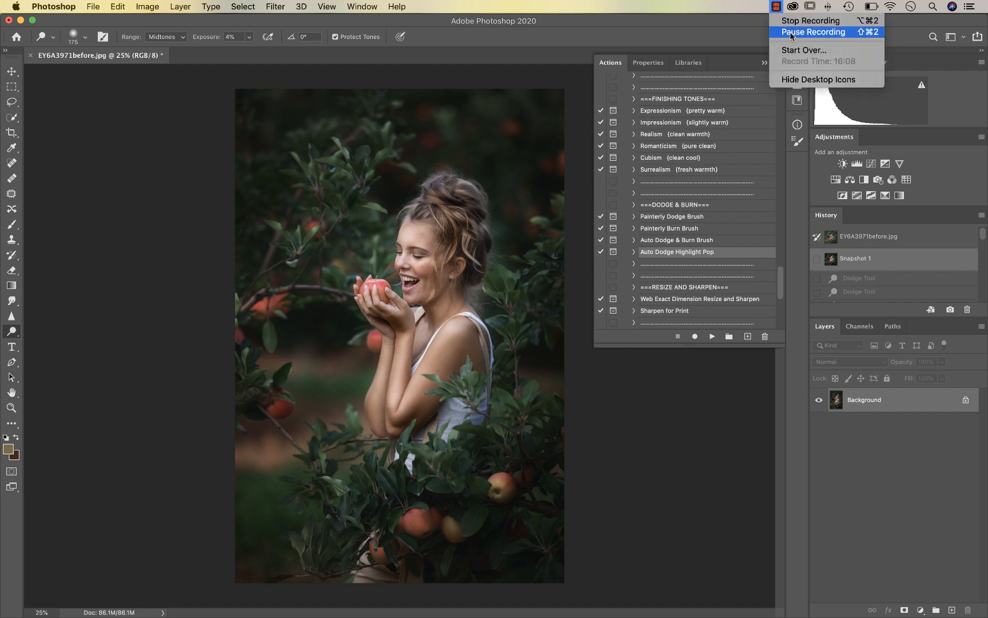